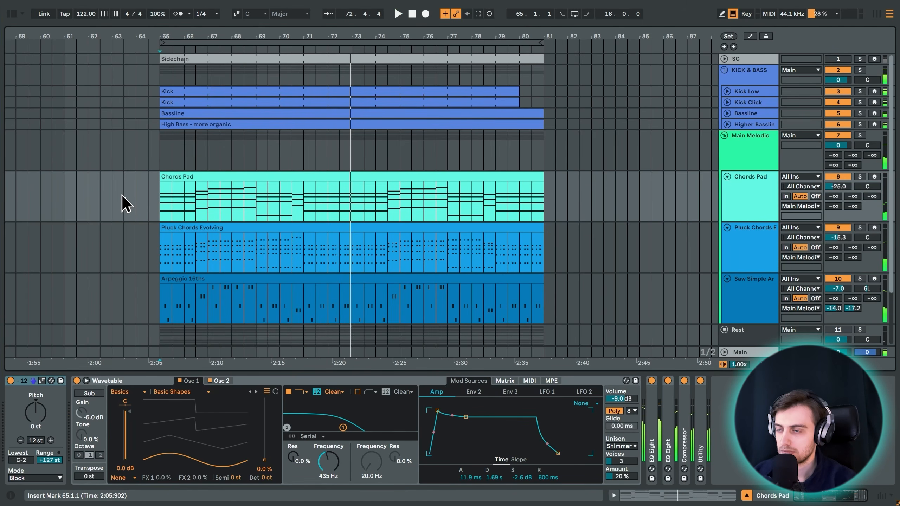
# - Play the Rest group track soloed from bar 65, and turn its solo off after listening
pyautogui.scroll(-3, 384, 156)
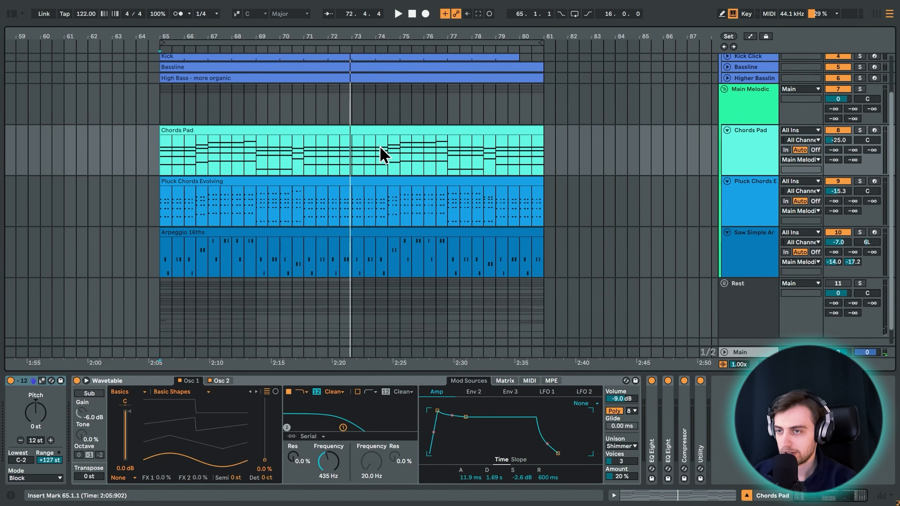
pyautogui.scroll(-1, 380, 146)
pyautogui.press('space')
pyautogui.click(174, 315)
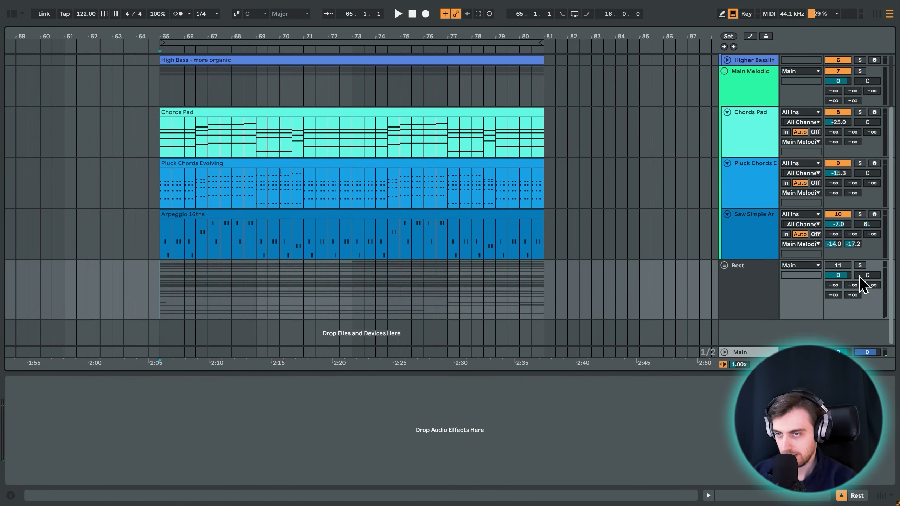
pyautogui.click(859, 266)
pyautogui.press('space')
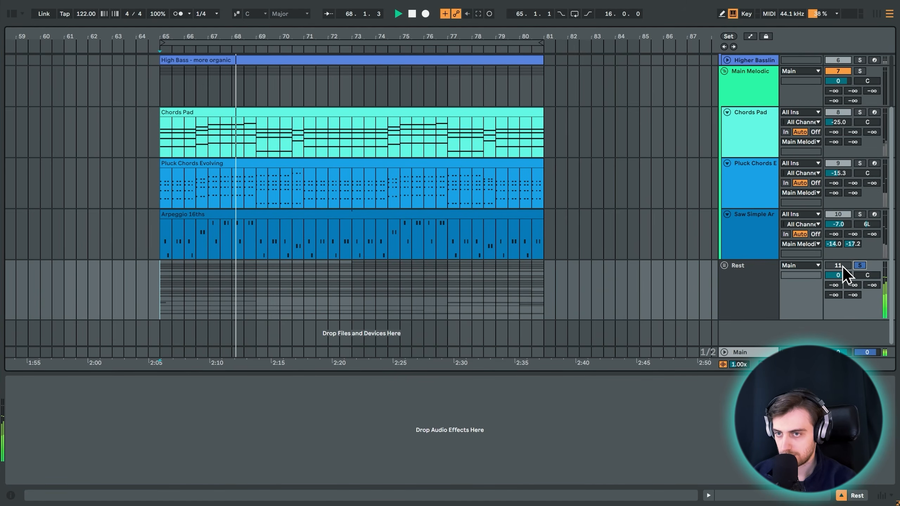
pyautogui.click(860, 265)
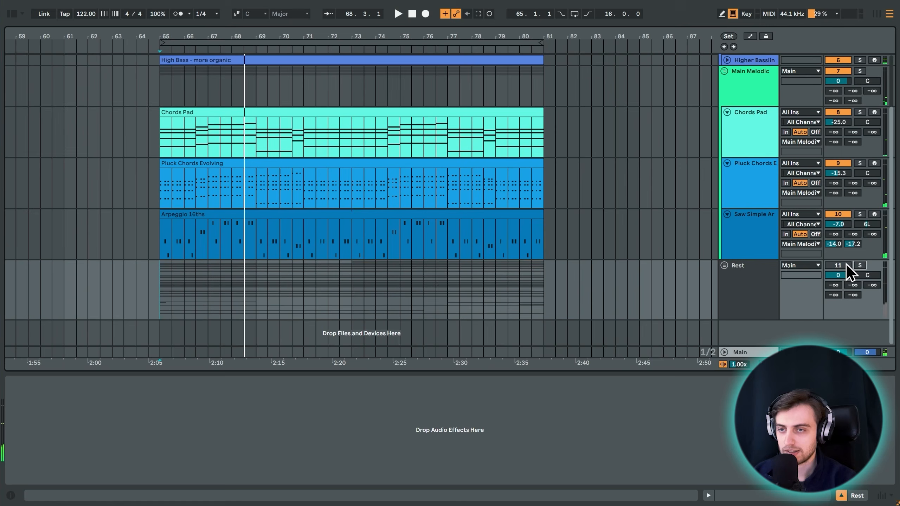
# - Activate the Rest group track and play the full arrangement from bar 65 with it included
pyautogui.click(845, 266)
pyautogui.scroll(3, 162, 301)
pyautogui.press('space')
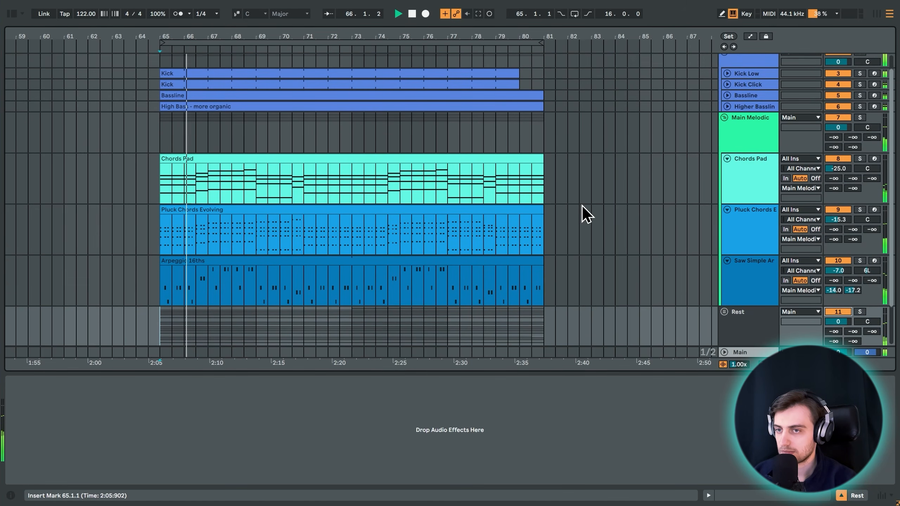
pyautogui.scroll(1, 583, 207)
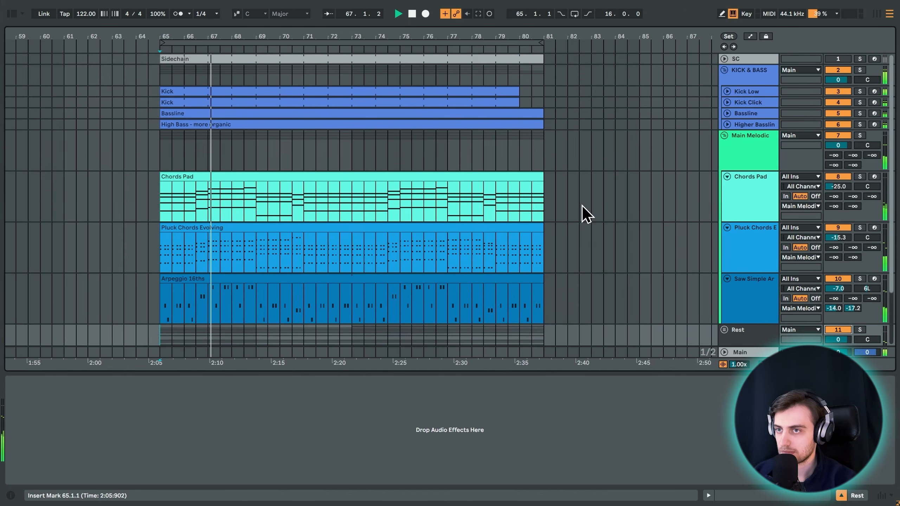
pyautogui.scroll(-2, 583, 208)
pyautogui.scroll(-1, 582, 213)
pyautogui.scroll(2, 583, 213)
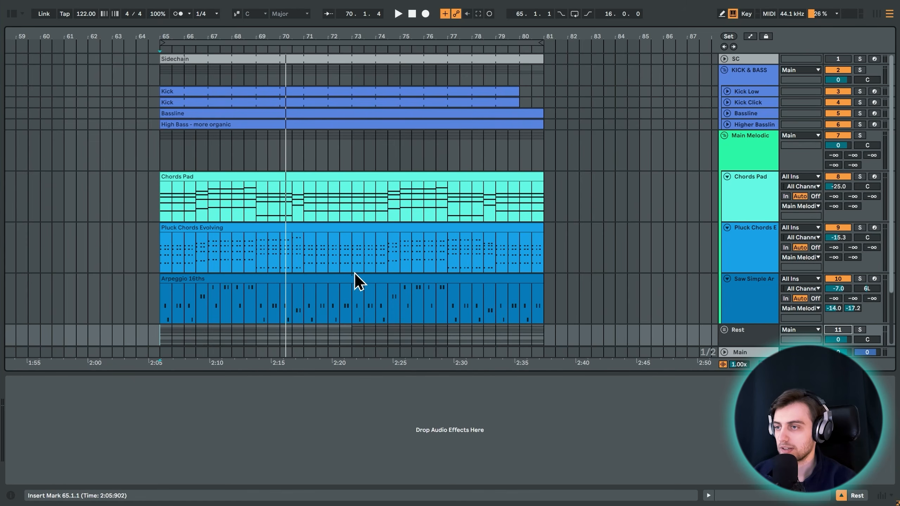
# - Open the Chords Pad clip's notes for editing and select its full 16-bar range
pyautogui.doubleClick(260, 173)
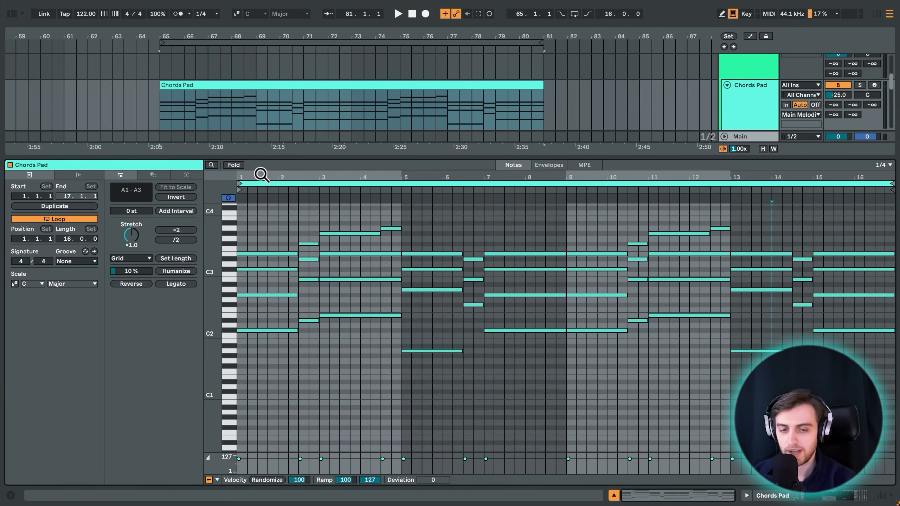
pyautogui.click(264, 218)
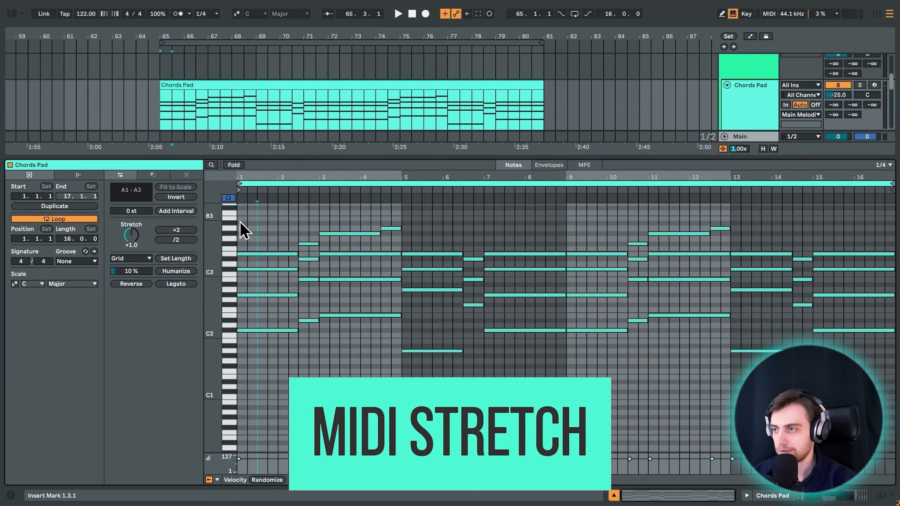
pyautogui.moveTo(241, 218); pyautogui.dragTo(893, 221)
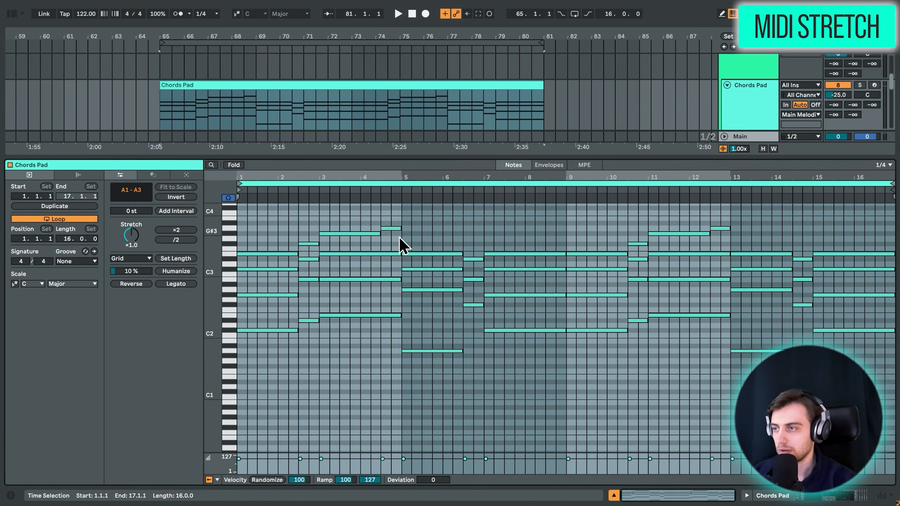
# - Halve the length of the selected Chords Pad passage and double it back to its original length
pyautogui.click(175, 240)
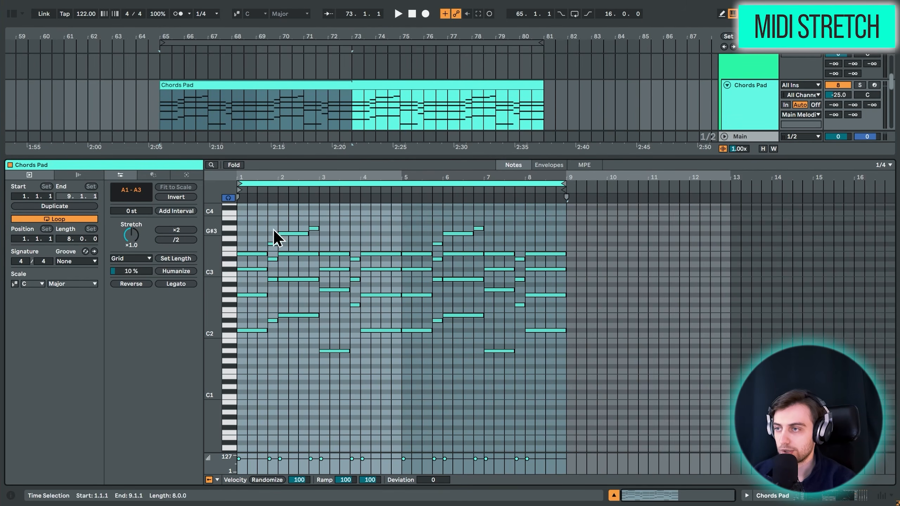
pyautogui.click(179, 230)
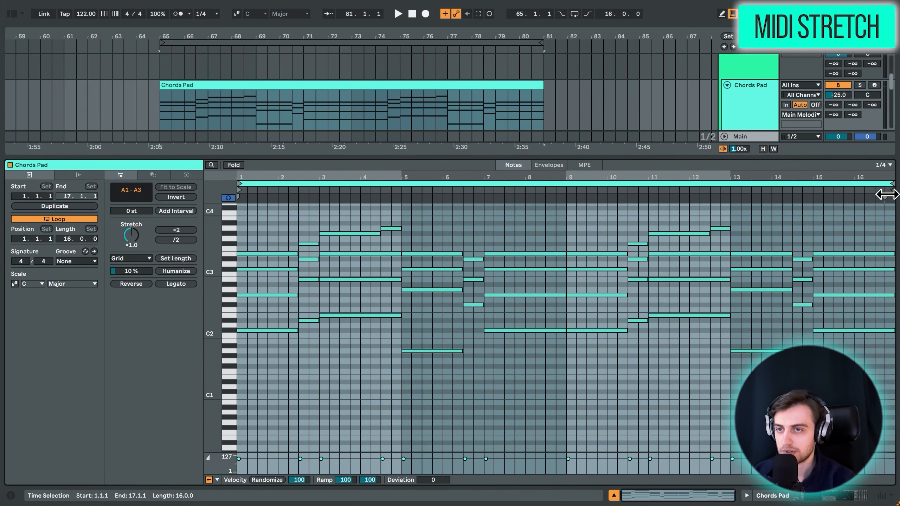
# - Select all 16 bars again and use the MIDI stretch markers to make the chords span 5.1.1 to 17.1.1
pyautogui.moveTo(823, 224); pyautogui.dragTo(699, 229)
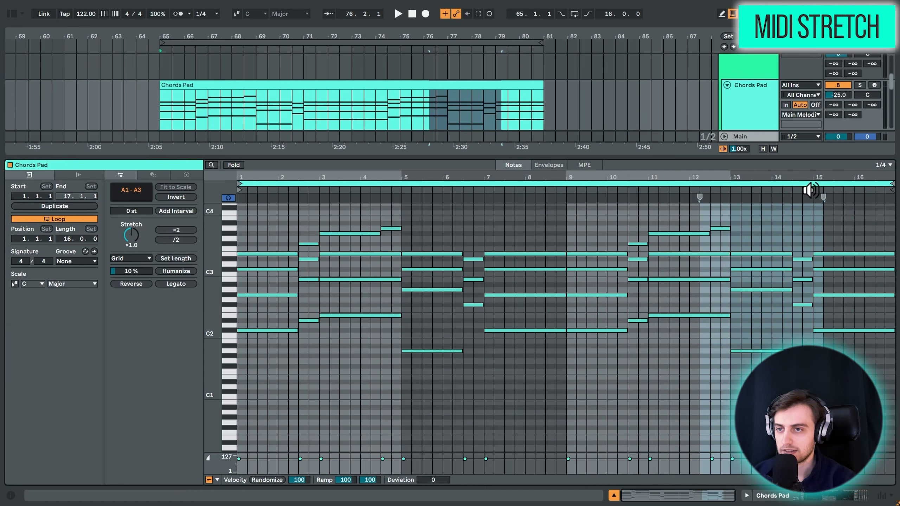
pyautogui.click(799, 225)
pyautogui.moveTo(240, 213); pyautogui.dragTo(889, 199)
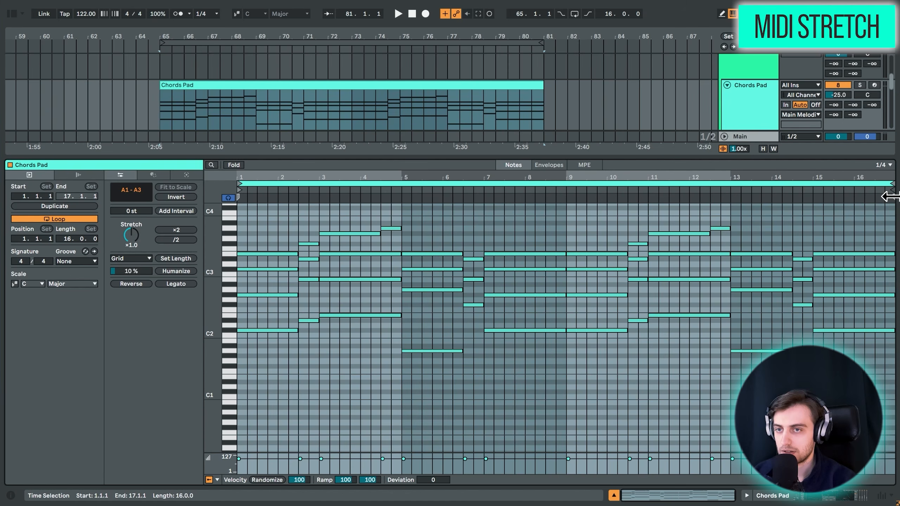
pyautogui.moveTo(889, 198)
pyautogui.mouseDown()
pyautogui.moveTo(600, 213)
pyautogui.moveTo(446, 209)
pyautogui.moveTo(711, 204)
pyautogui.mouseUp()
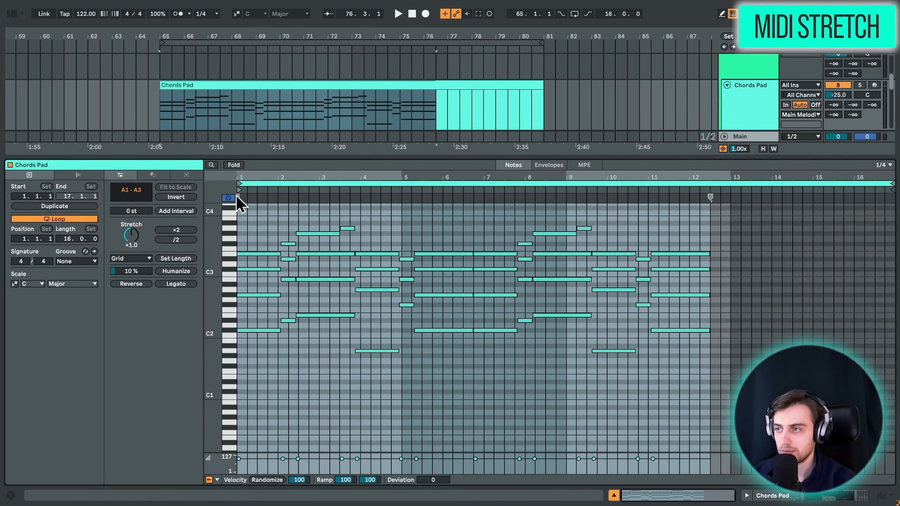
pyautogui.moveTo(237, 197); pyautogui.dragTo(403, 209)
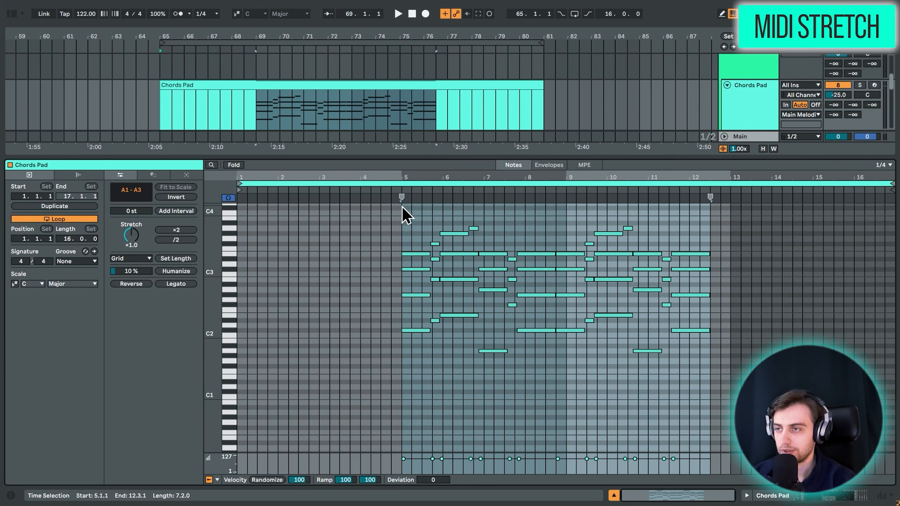
pyautogui.moveTo(708, 195); pyautogui.dragTo(895, 199)
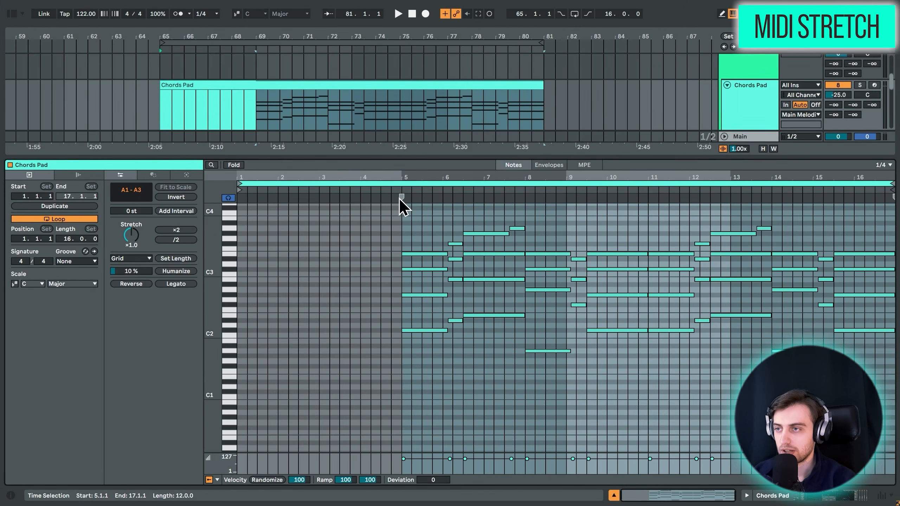
# - Stretch parts of the chord progression separately, extending the opening two chords to fill bars 1 through 4
pyautogui.moveTo(402, 197)
pyautogui.mouseDown()
pyautogui.moveTo(579, 217)
pyautogui.moveTo(403, 221)
pyautogui.mouseUp()
pyautogui.moveTo(650, 215)
pyautogui.mouseDown()
pyautogui.moveTo(418, 218)
pyautogui.moveTo(321, 197)
pyautogui.mouseUp()
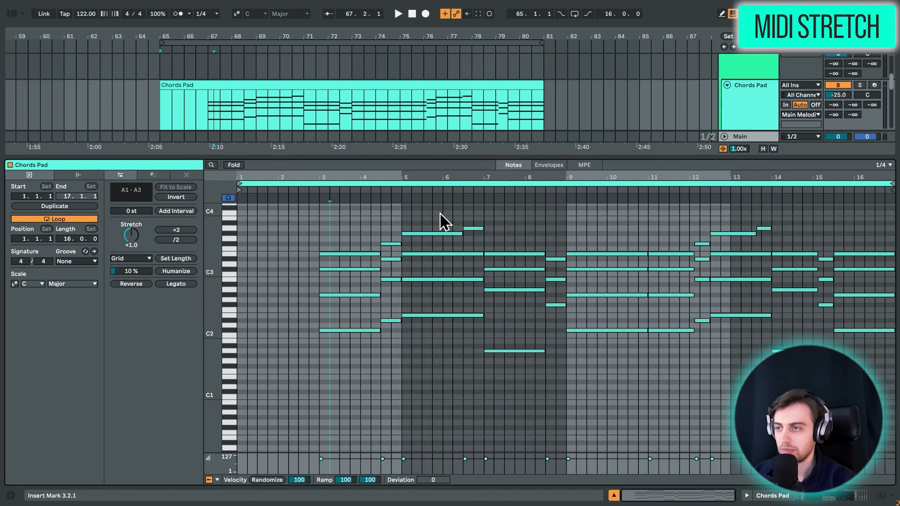
pyautogui.moveTo(402, 217)
pyautogui.mouseDown()
pyautogui.moveTo(320, 227)
pyautogui.moveTo(238, 210)
pyautogui.mouseUp()
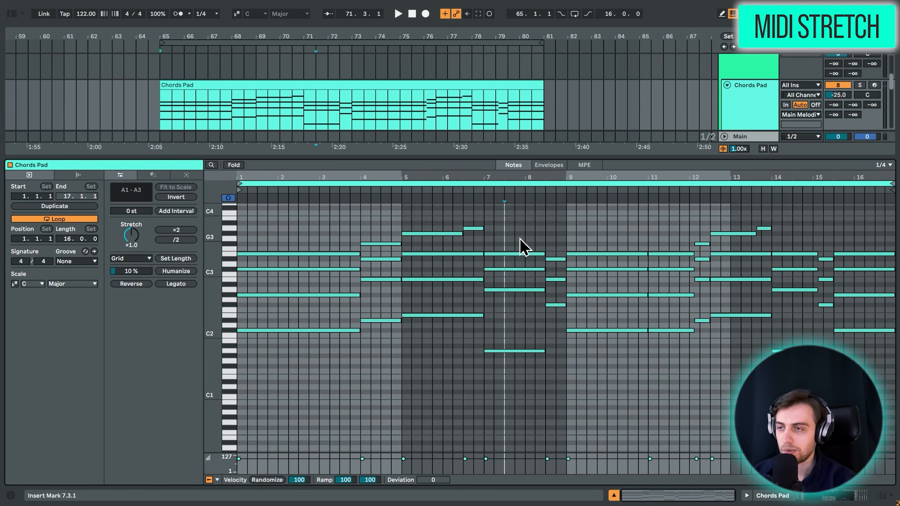
pyautogui.moveTo(382, 221); pyautogui.dragTo(361, 322)
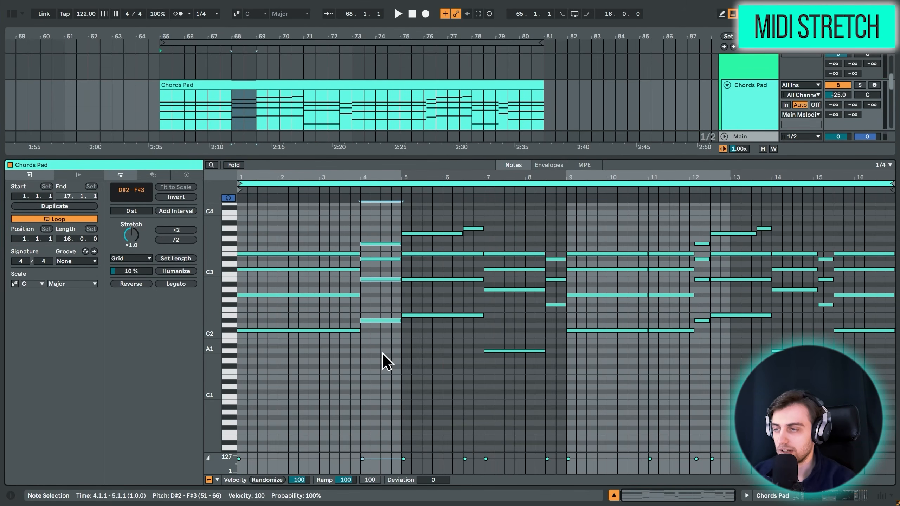
pyautogui.click(438, 359)
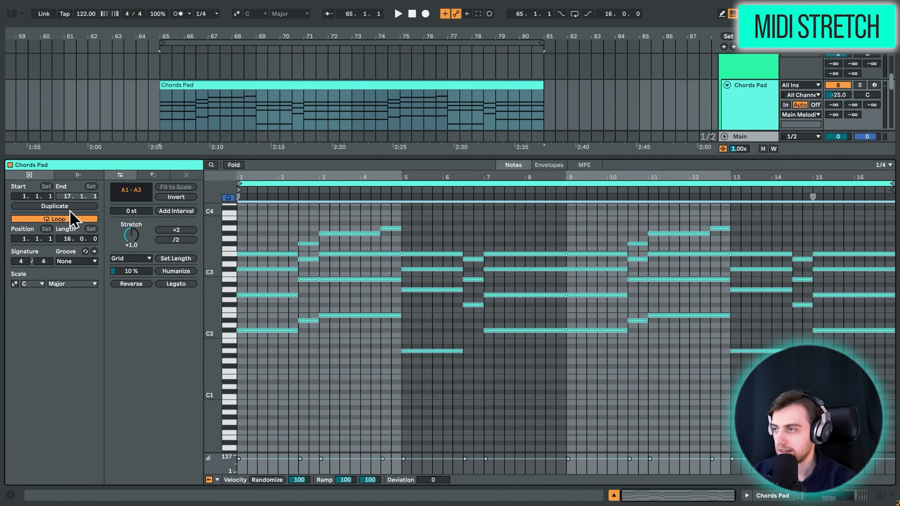
# - Show the Info View and check the Chords Pad clip's extended properties, returning to its main properties
pyautogui.hotkey('shift', '?')
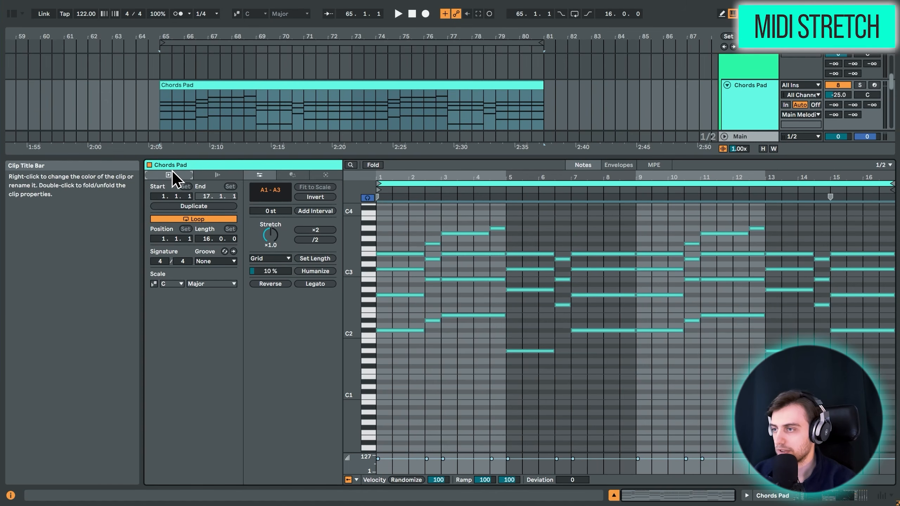
pyautogui.click(202, 177)
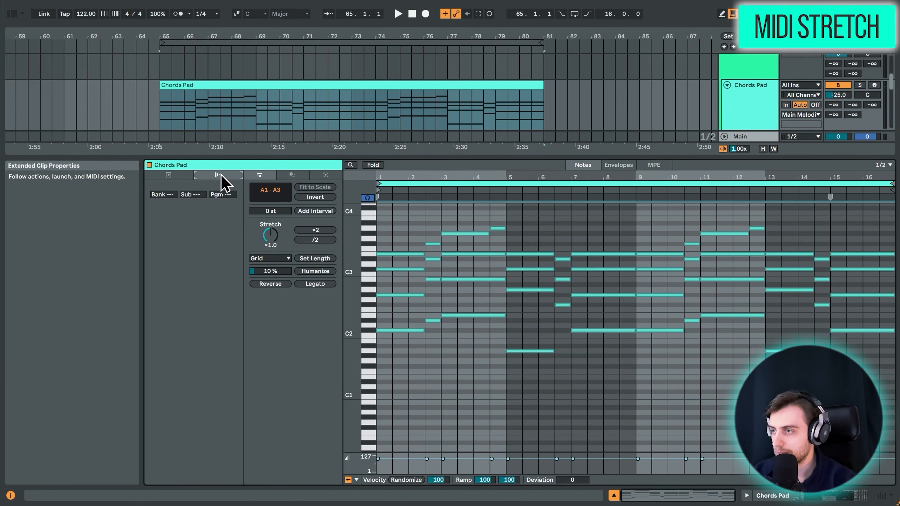
pyautogui.click(169, 175)
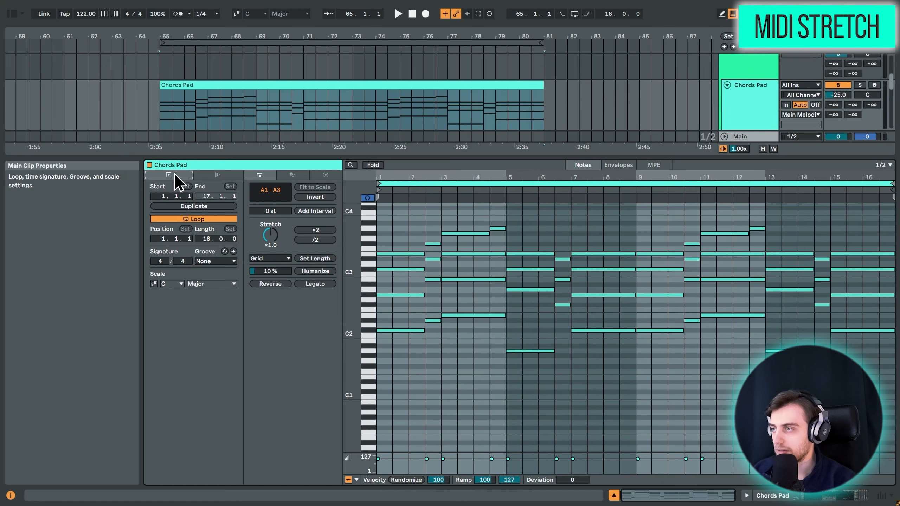
# - Compare the extended clip properties in Session View, including follow action and launch settings, with those in Arrangement View
pyautogui.press('Tab')
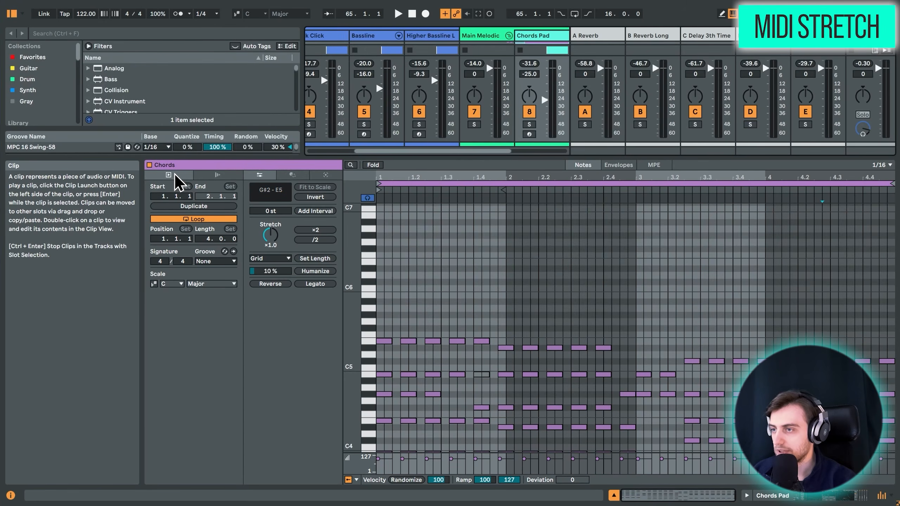
pyautogui.press('Tab')
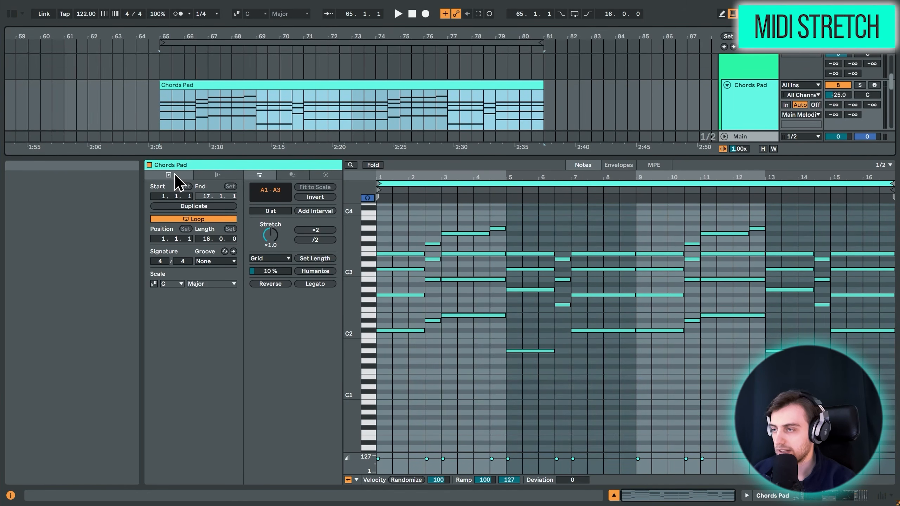
pyautogui.click(219, 175)
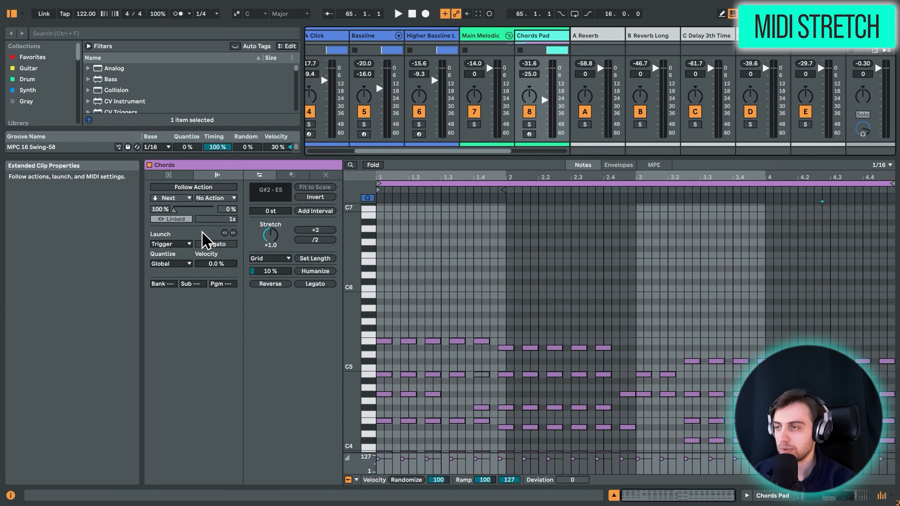
pyautogui.press('Tab')
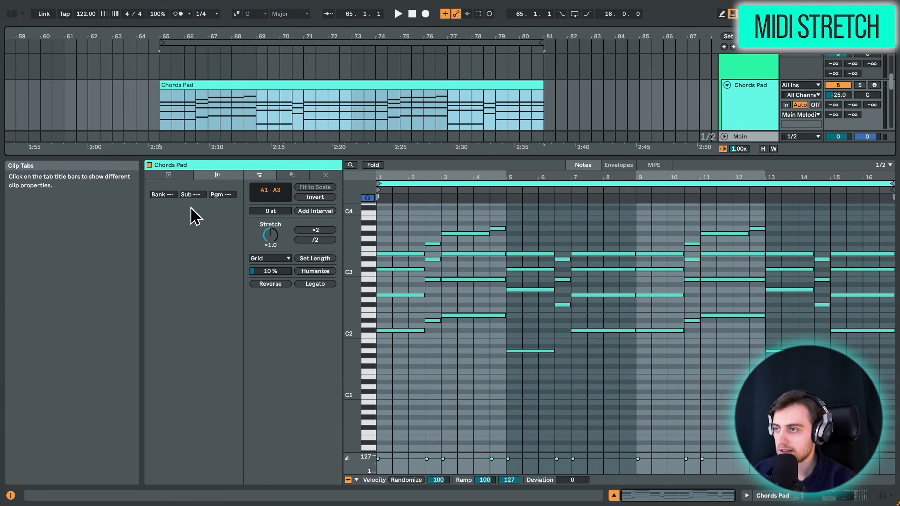
pyautogui.click(183, 176)
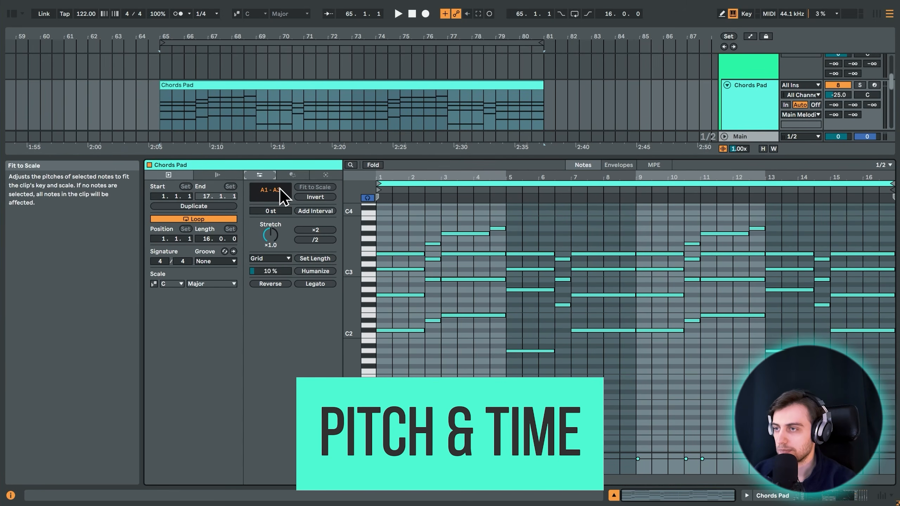
# - Examine the MIDI transformation tools available for the Chords Pad clip, including Quantize, LFO and Arpeggiate
pyautogui.click(292, 175)
pyautogui.click(286, 187)
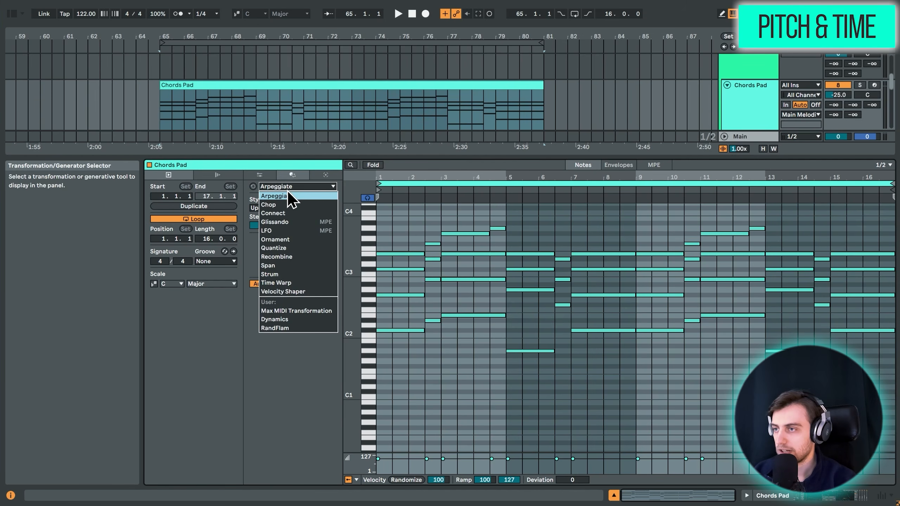
pyautogui.click(286, 188)
pyautogui.click(286, 188)
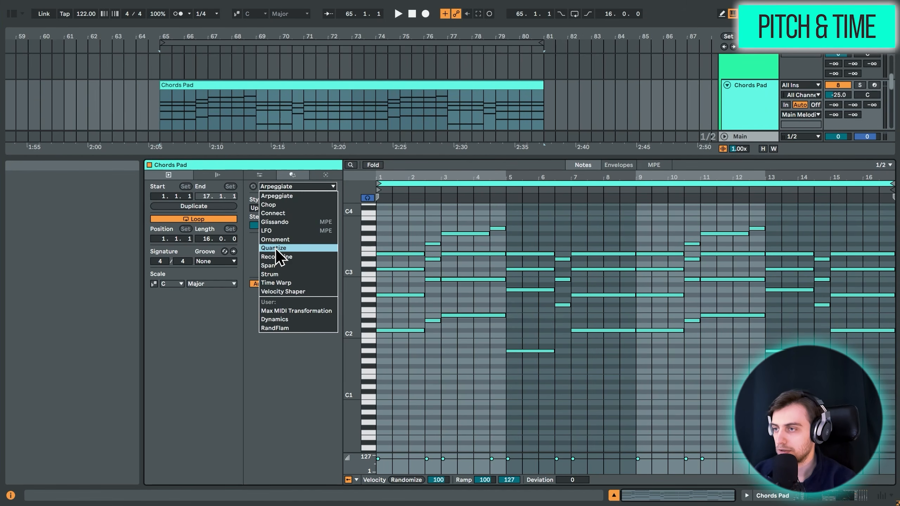
pyautogui.click(275, 247)
pyautogui.click(279, 184)
pyautogui.click(273, 230)
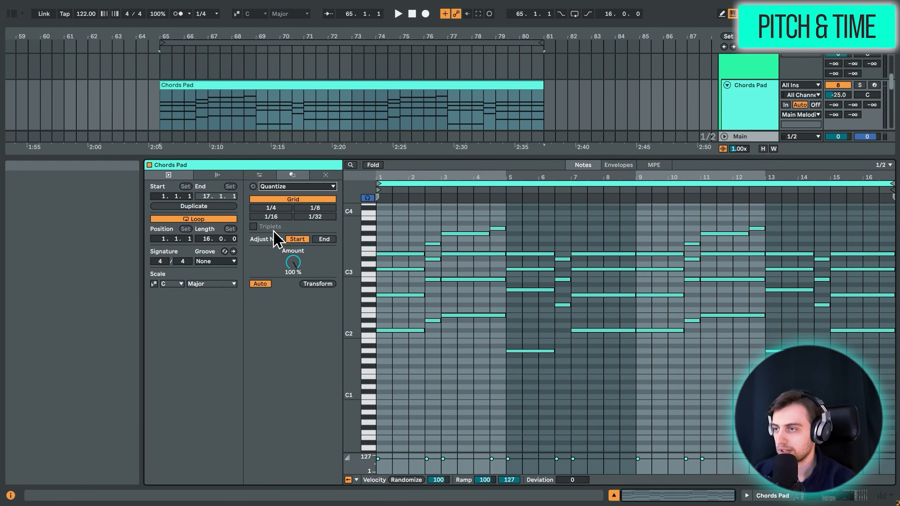
pyautogui.click(279, 186)
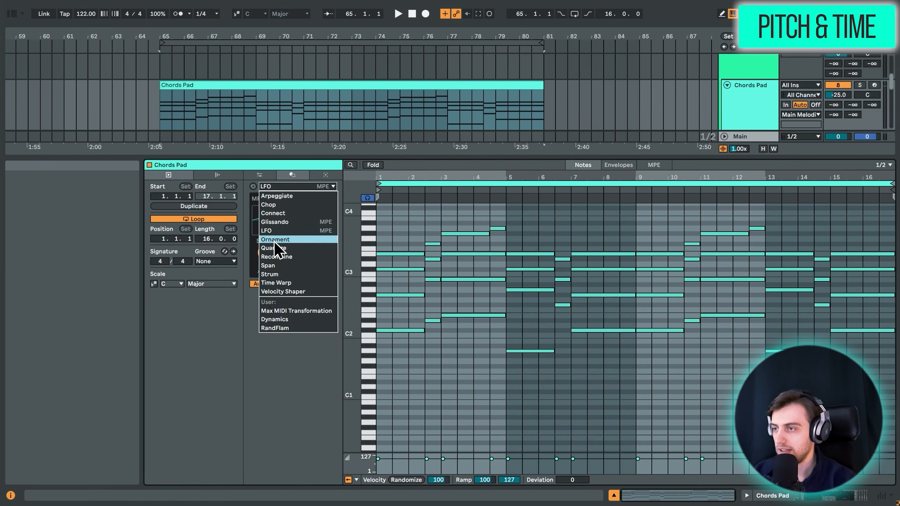
pyautogui.click(281, 195)
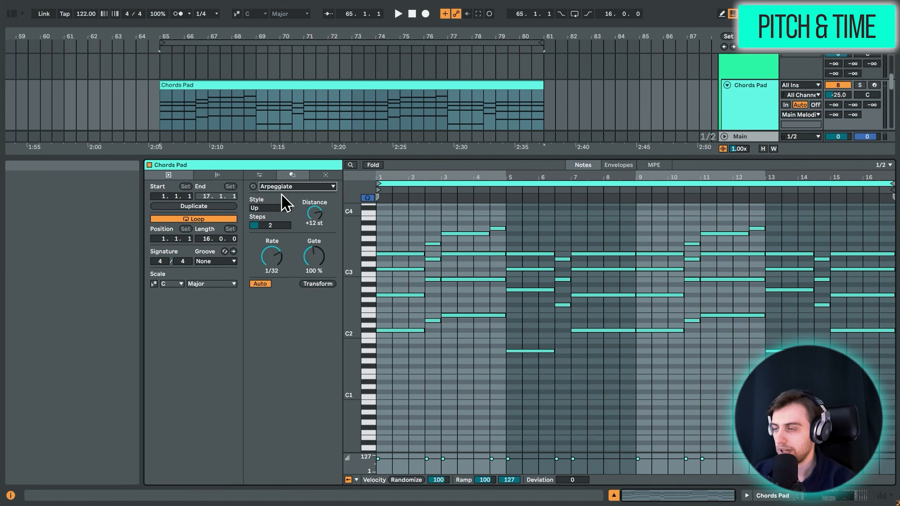
# - Browse the MIDI generators for the Chords Pad clip, try Stacks and generate notes with Seed, and undo the generated notes
pyautogui.click(316, 174)
pyautogui.click(303, 186)
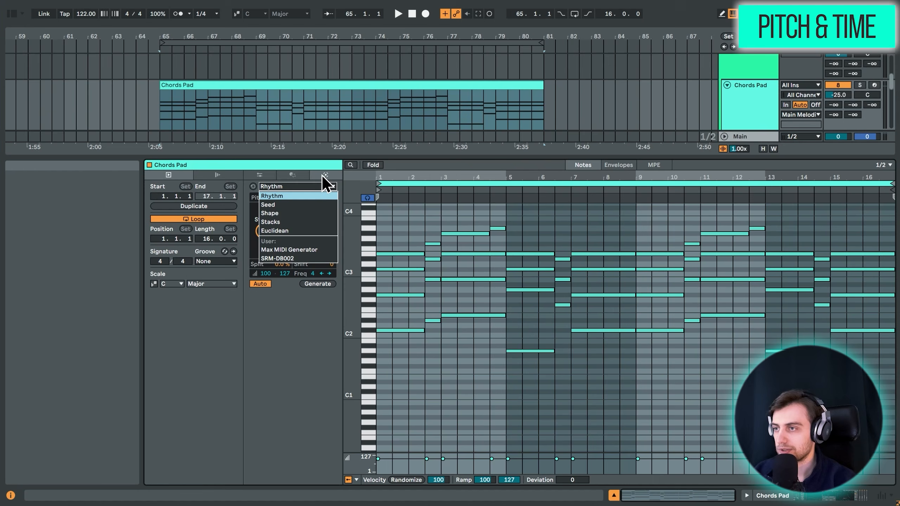
pyautogui.click(270, 221)
pyautogui.click(287, 186)
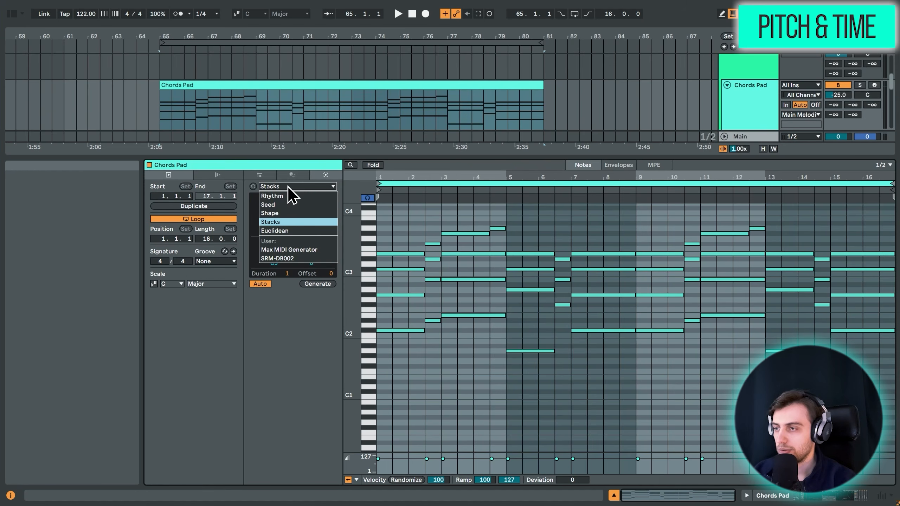
pyautogui.click(279, 206)
pyautogui.click(313, 284)
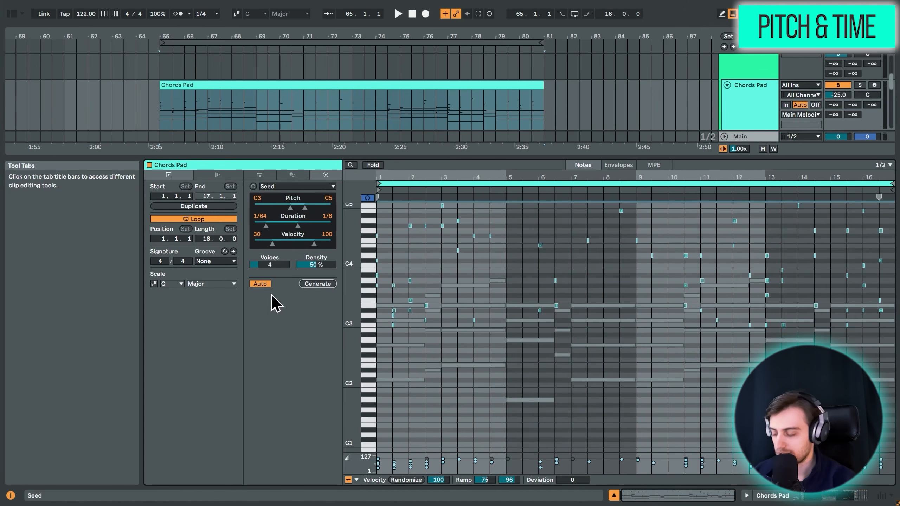
pyautogui.hotkey('ctrl', 'z')
# - Try inverting all the chord notes with the pitch tools and flip them back to their original arrangement
pyautogui.click(260, 175)
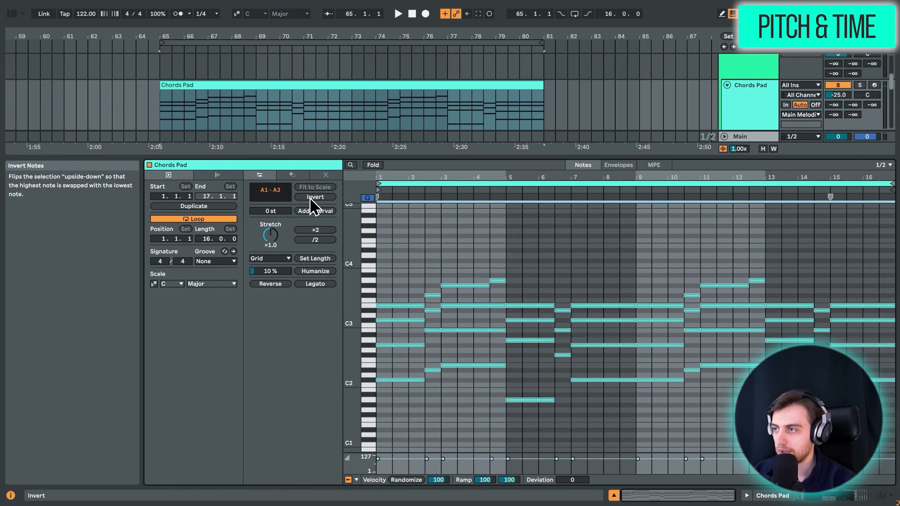
pyautogui.click(309, 197)
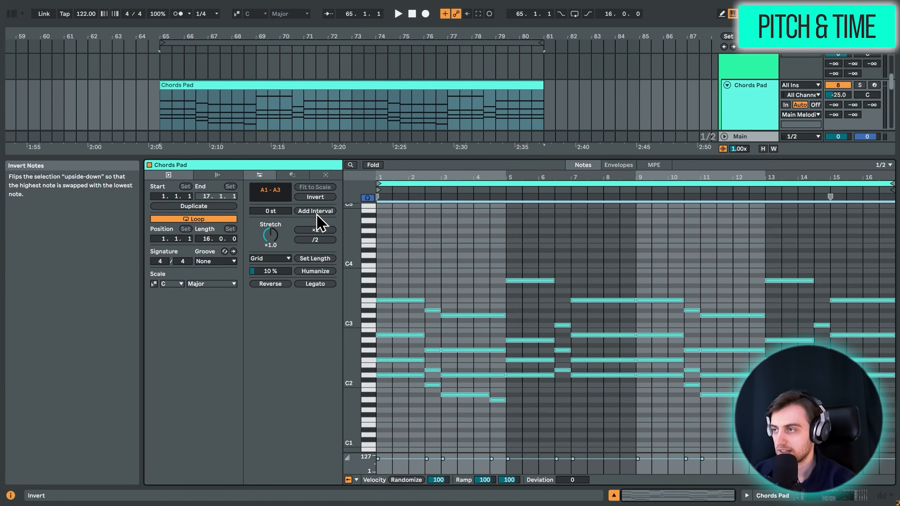
pyautogui.click(309, 197)
# - Add an F#4 note at the end of bar 4 and try an interval of +4 st above it
pyautogui.click(499, 237)
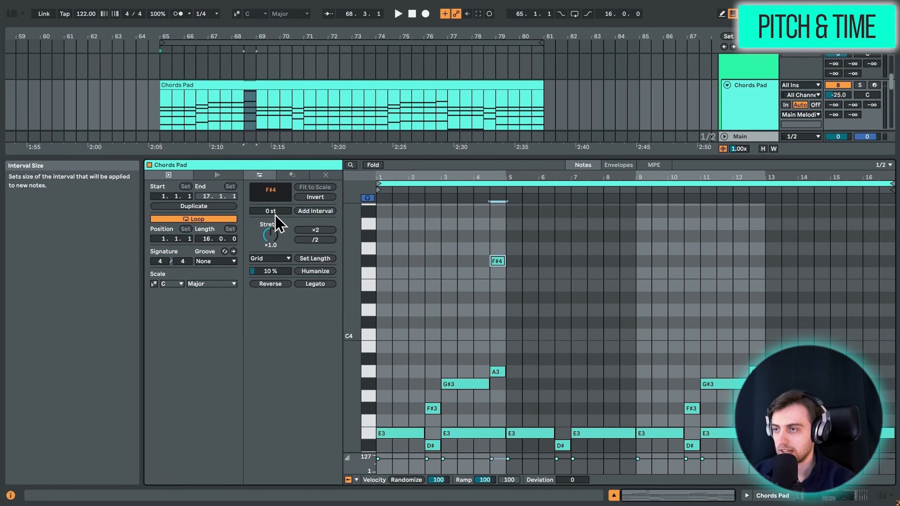
pyautogui.moveTo(275, 214); pyautogui.dragTo(275, 203)
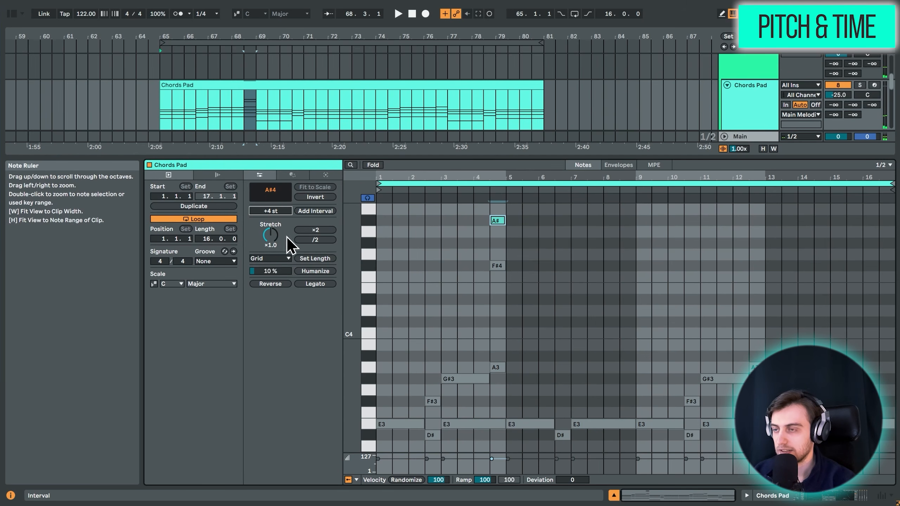
# - Try scale mode in C Major, fitting the note above F#4 to the scale and adjusting the interval size
pyautogui.click(236, 13)
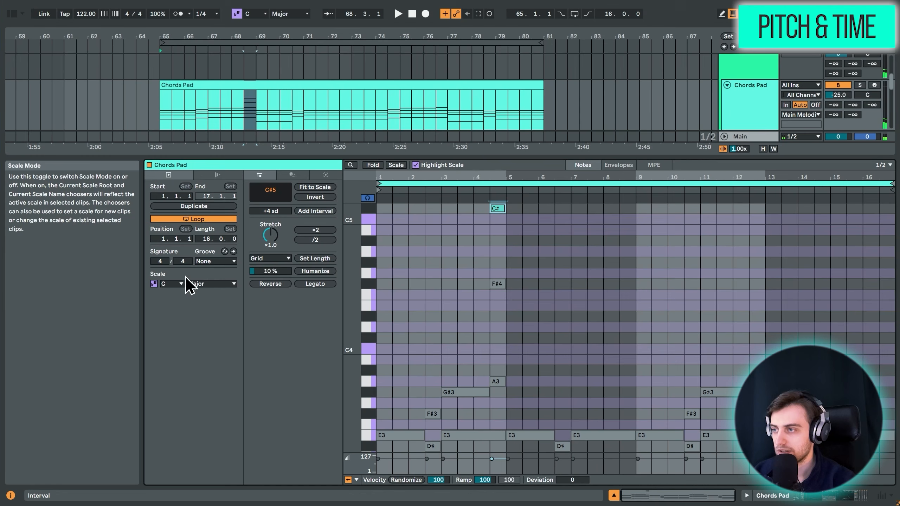
pyautogui.scroll(3, 534, 253)
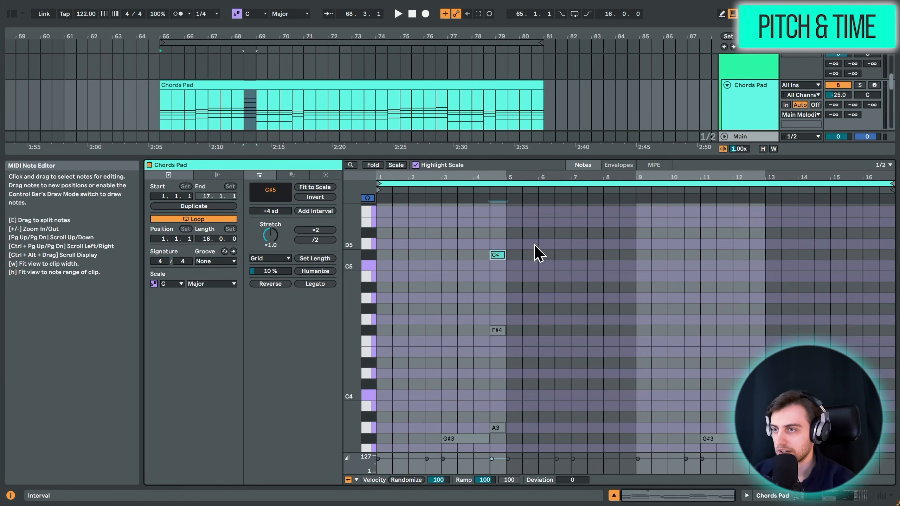
pyautogui.moveTo(498, 257); pyautogui.dragTo(457, 283)
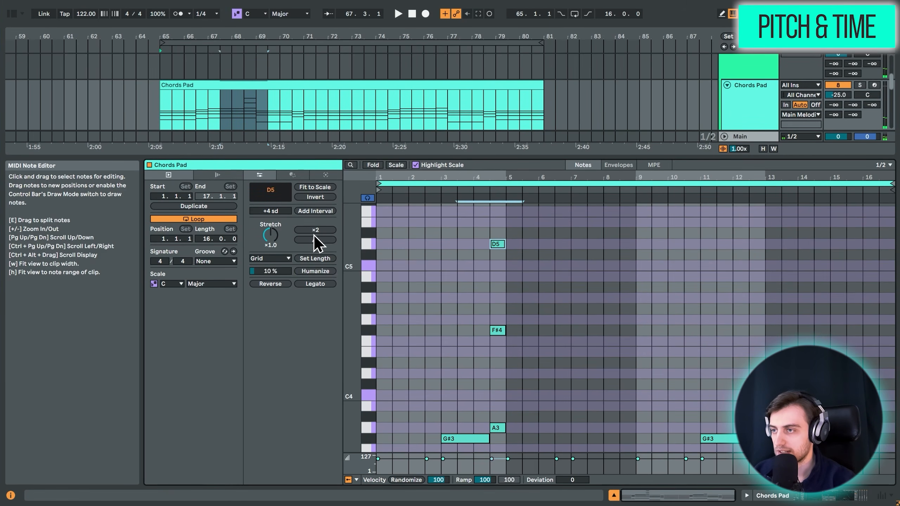
pyautogui.scroll(2, 408, 278)
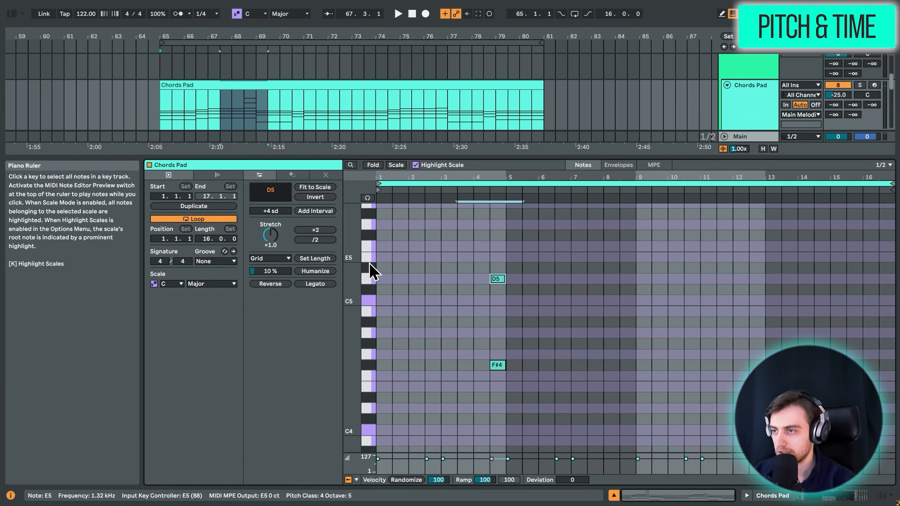
pyautogui.moveTo(277, 213); pyautogui.dragTo(284, 227)
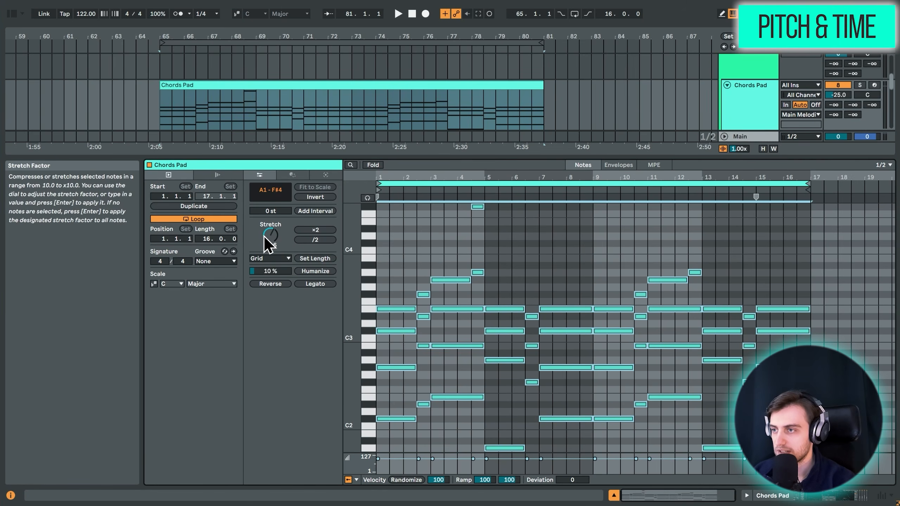
# - Try compressing the clip's notes with the stretch factor down to /2.7
pyautogui.moveTo(267, 241); pyautogui.dragTo(287, 237)
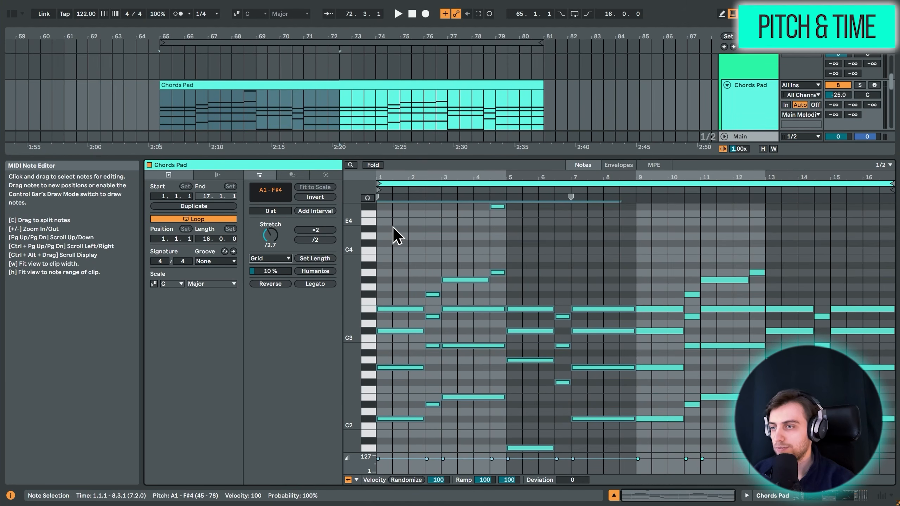
pyautogui.scroll(-2, 393, 225)
pyautogui.moveTo(393, 206); pyautogui.dragTo(428, 334)
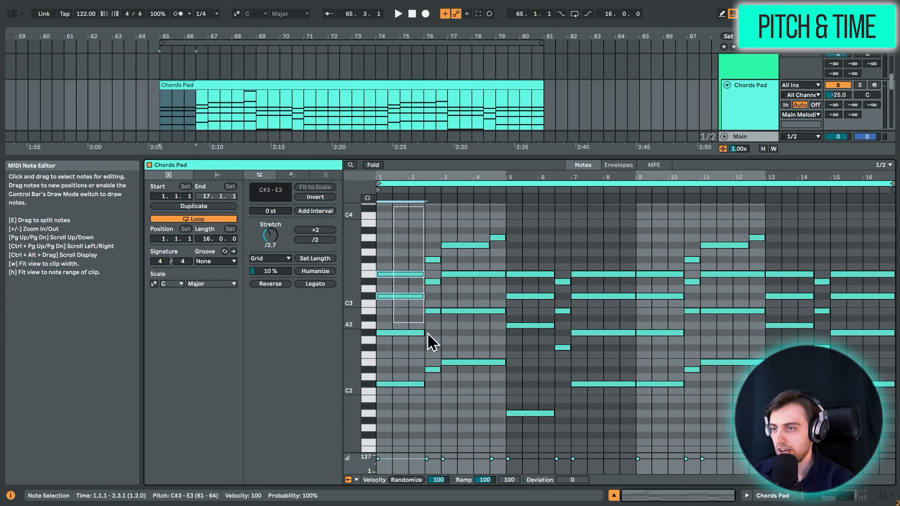
# - Try setting all the clip's notes to uniform lengths of 1/4, 1/6, 1/2, 1 and 1/24
pyautogui.hotkey('ctrl', 'a')
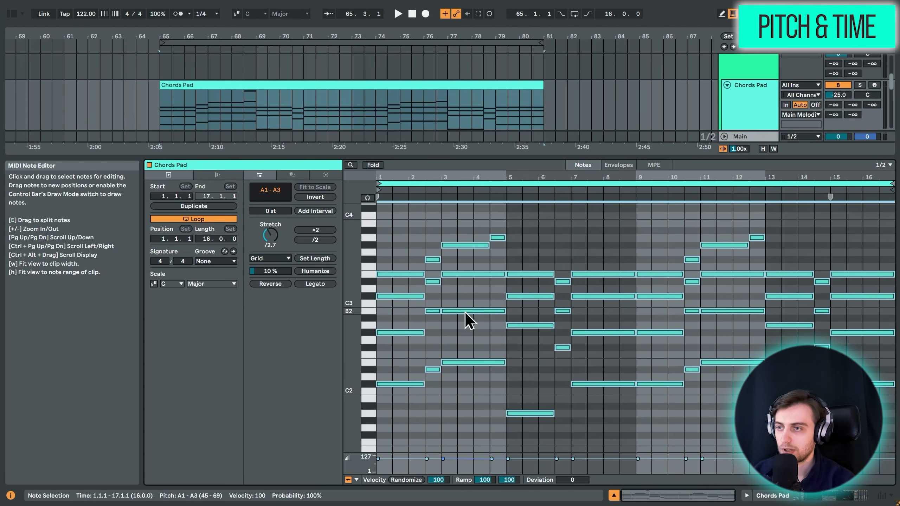
pyautogui.click(280, 258)
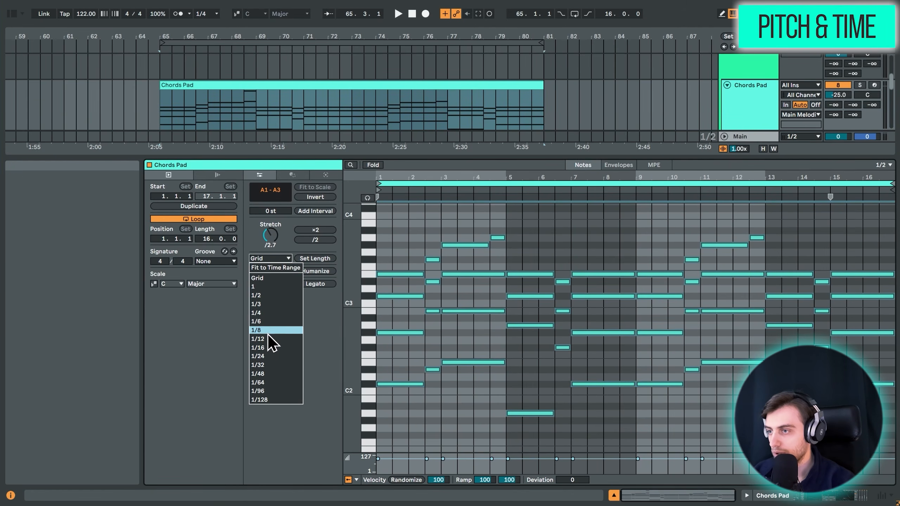
pyautogui.click(275, 313)
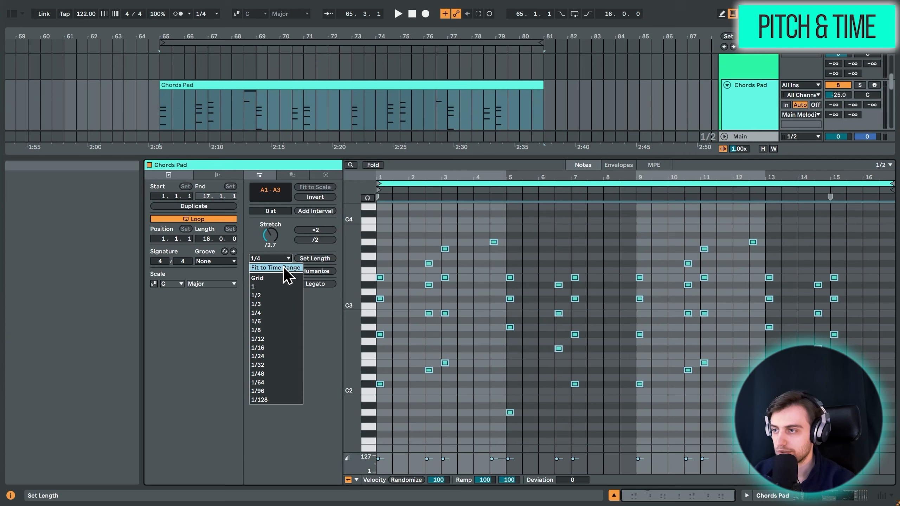
pyautogui.click(265, 321)
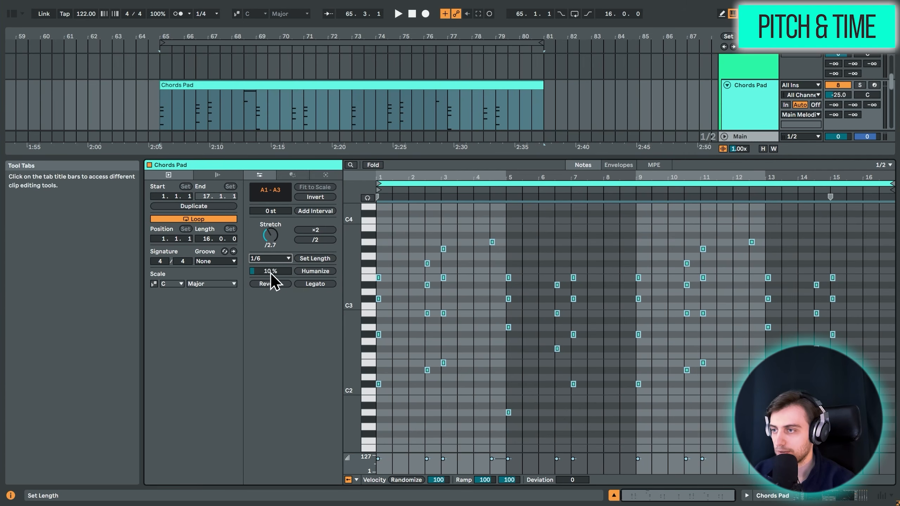
pyautogui.click(278, 258)
pyautogui.click(269, 295)
pyautogui.click(283, 258)
pyautogui.click(269, 287)
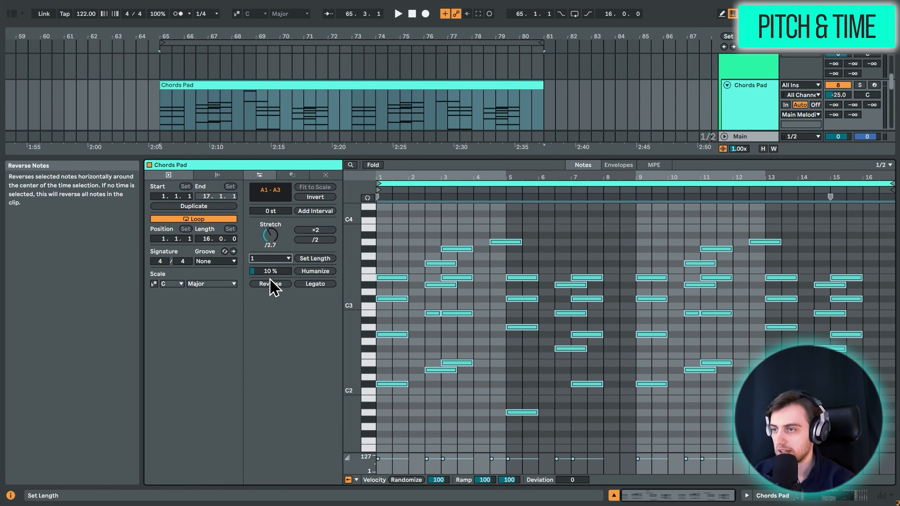
pyautogui.click(279, 258)
pyautogui.click(273, 356)
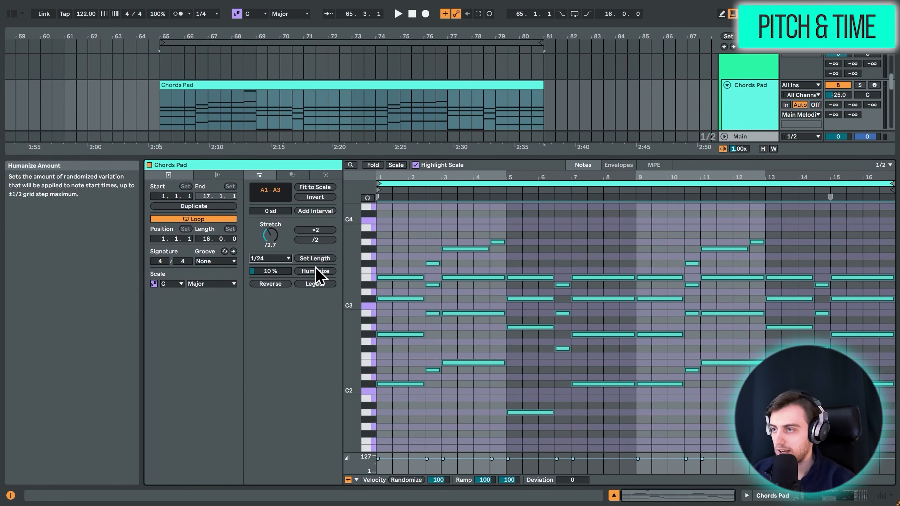
# - Set the Humanize amount to 0.0 %
pyautogui.moveTo(270, 271)
pyautogui.mouseDown()
pyautogui.moveTo(271, 207)
pyautogui.moveTo(270, 280)
pyautogui.mouseUp()
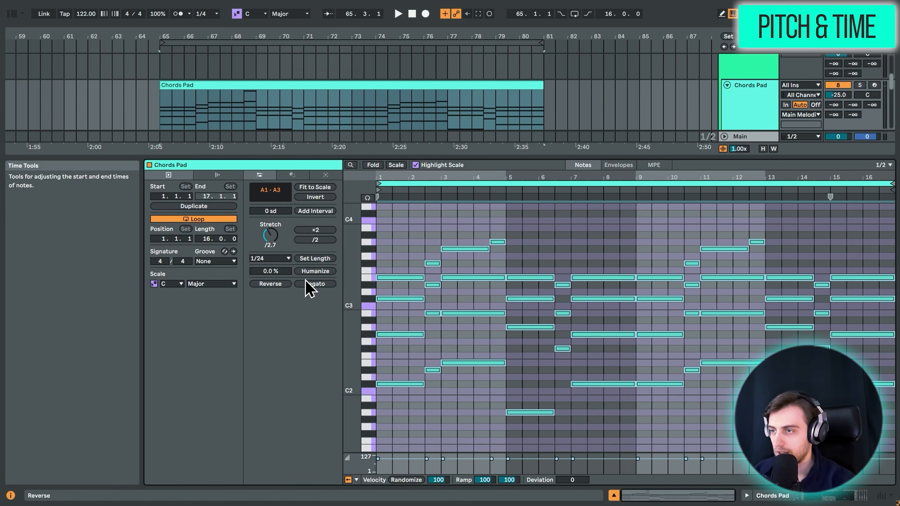
# - Shorten the first chord's notes to half a bar and apply Legato to the first two chords to close the gap
pyautogui.moveTo(402, 212); pyautogui.dragTo(396, 414)
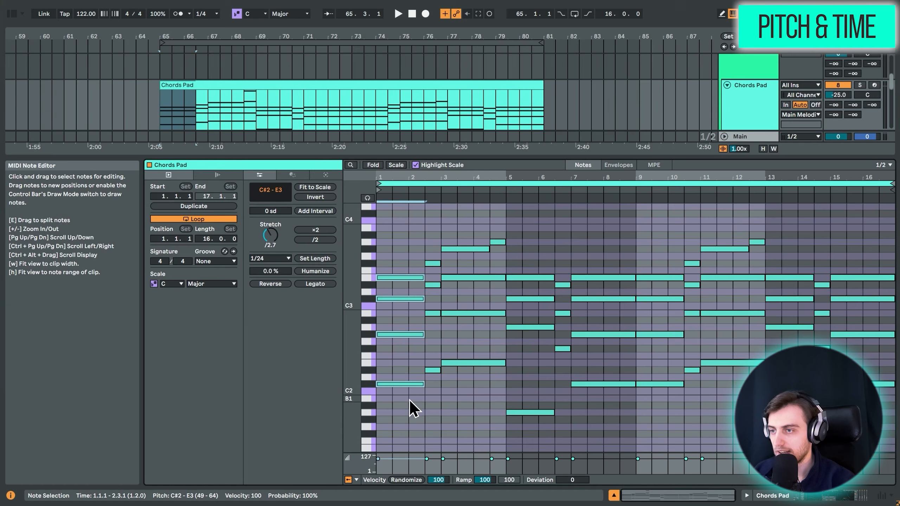
pyautogui.moveTo(424, 384); pyautogui.dragTo(429, 235)
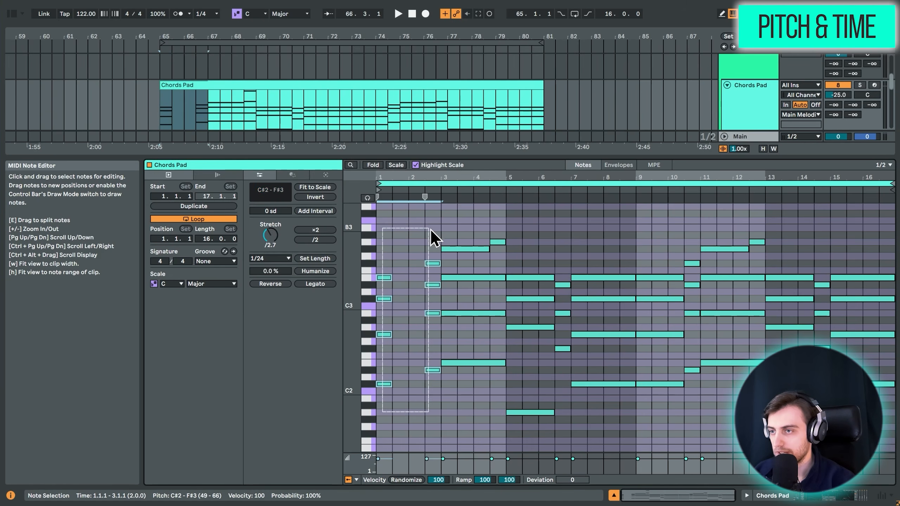
pyautogui.click(315, 283)
pyautogui.click(457, 434)
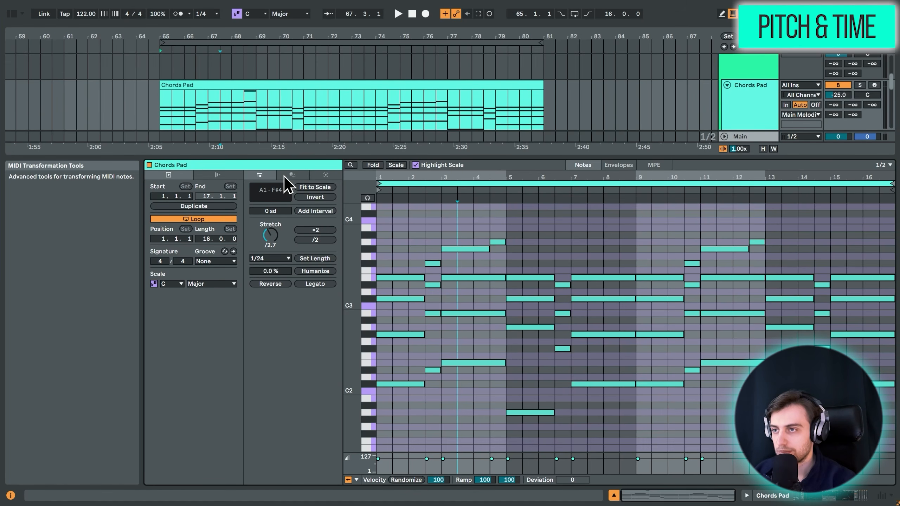
# - Turn off the clip's scale mode and show the release velocity and Chance lanes below an enlarged Velocity lane
pyautogui.click(154, 283)
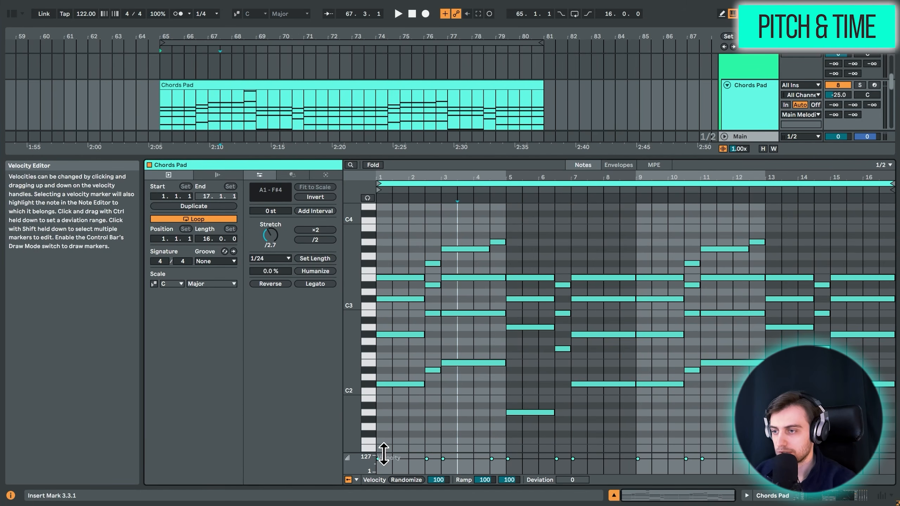
pyautogui.moveTo(387, 455); pyautogui.dragTo(421, 335)
pyautogui.click(357, 481)
pyautogui.click(376, 461)
pyautogui.click(357, 481)
pyautogui.click(368, 469)
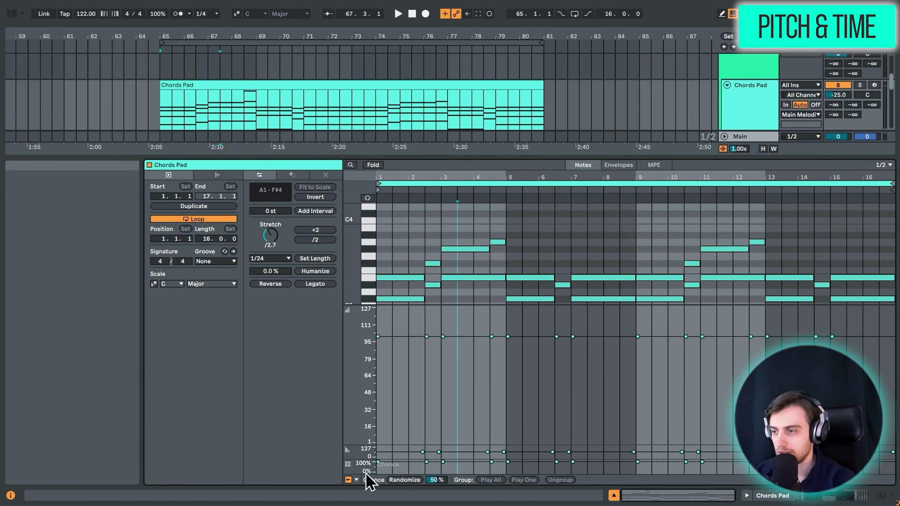
# - Hide the release velocity lane and shrink the Velocity and Chance lanes to reveal more of the notes
pyautogui.click(356, 481)
pyautogui.click(386, 461)
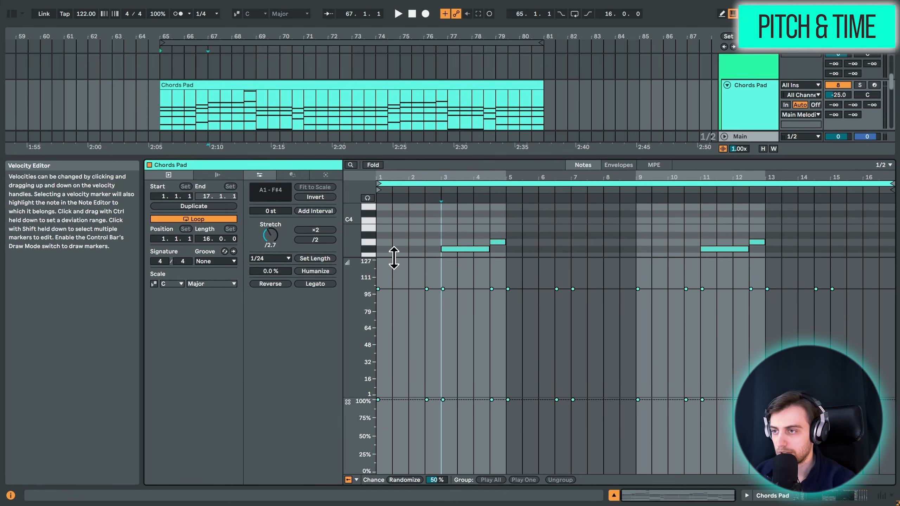
pyautogui.moveTo(394, 256); pyautogui.dragTo(370, 395)
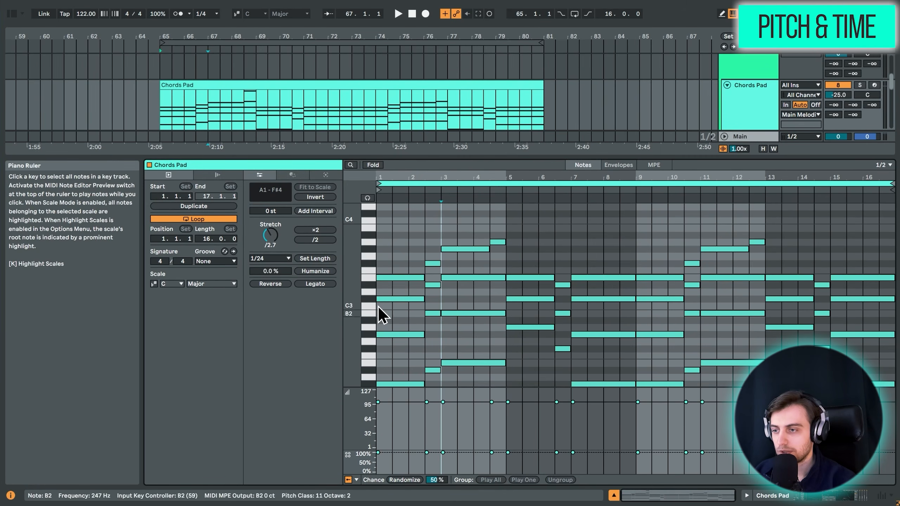
# - Draw a Wavetable Filter 1 Freq clip envelope that peaks midway through bar 4 and drops below centre midway through bar 6
pyautogui.click(617, 166)
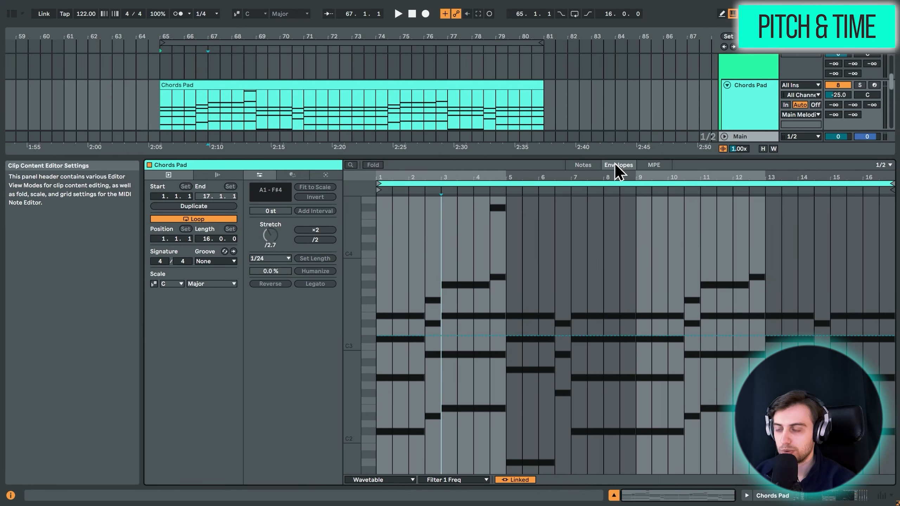
pyautogui.scroll(-1, 549, 95)
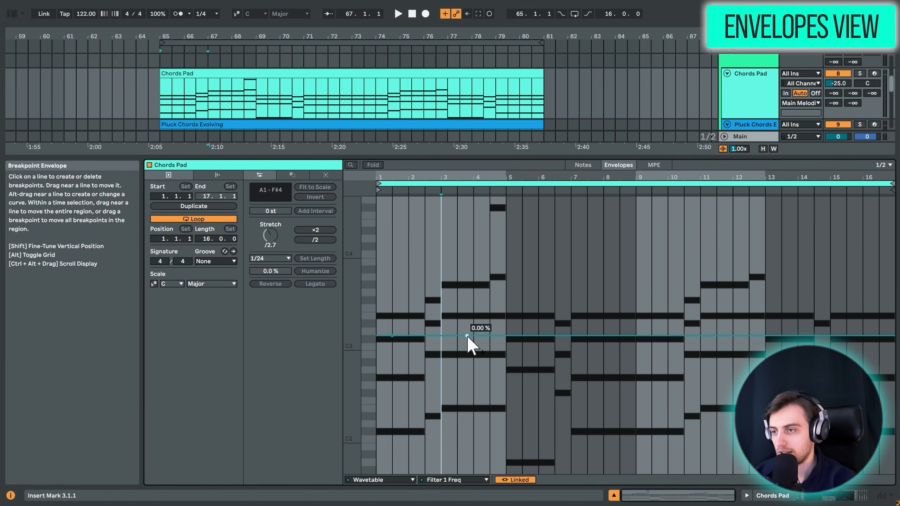
pyautogui.moveTo(487, 335); pyautogui.dragTo(489, 242)
pyautogui.moveTo(555, 243); pyautogui.dragTo(555, 392)
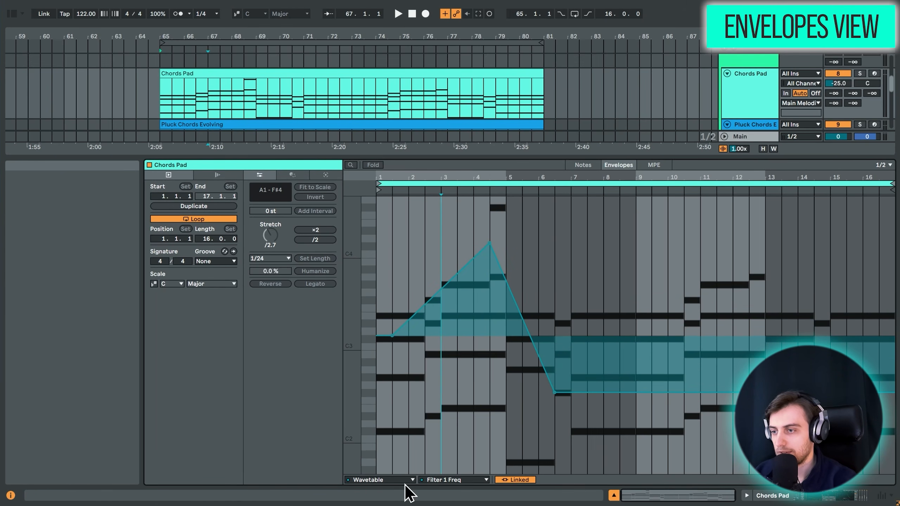
# - Play the arrangement with the Chords Pad's Wavetable device shown and lower its first filter's frequency to 145 Hz
pyautogui.click(225, 70)
pyautogui.press('space')
pyautogui.hotkey('shift', 'Tab')
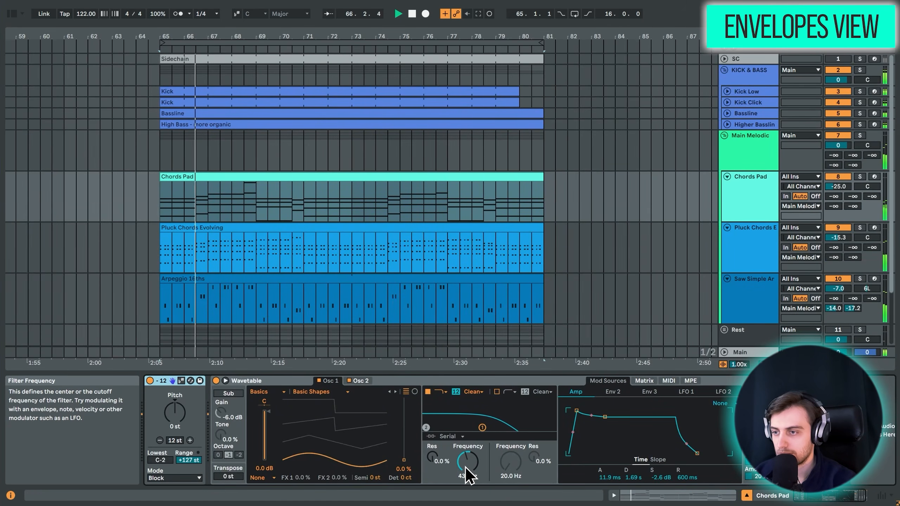
pyautogui.moveTo(465, 466); pyautogui.dragTo(465, 488)
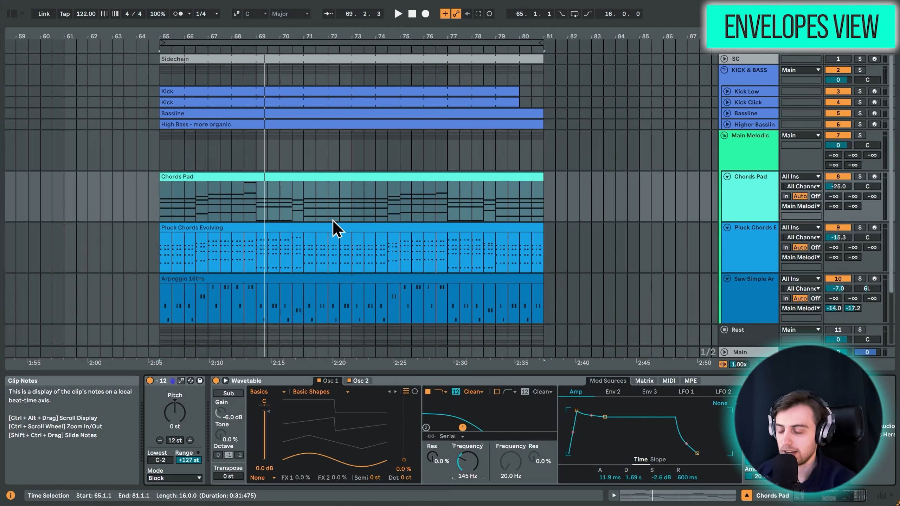
# - Hide the Info View, raise Wavetable's first filter frequency to 1.16 kHz and return to the Chords Pad clip's envelope
pyautogui.hotkey('shift', '?')
pyautogui.moveTo(340, 467); pyautogui.dragTo(340, 439)
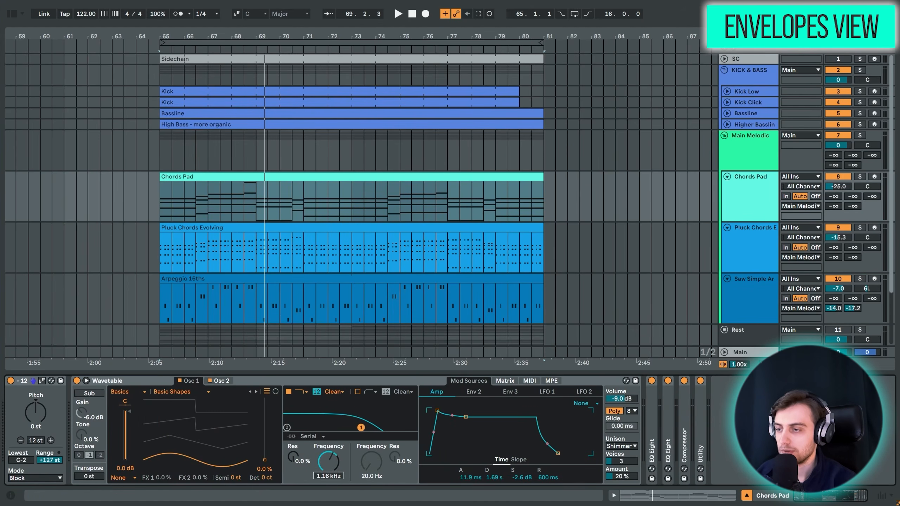
pyautogui.hotkey('shift', 'Tab')
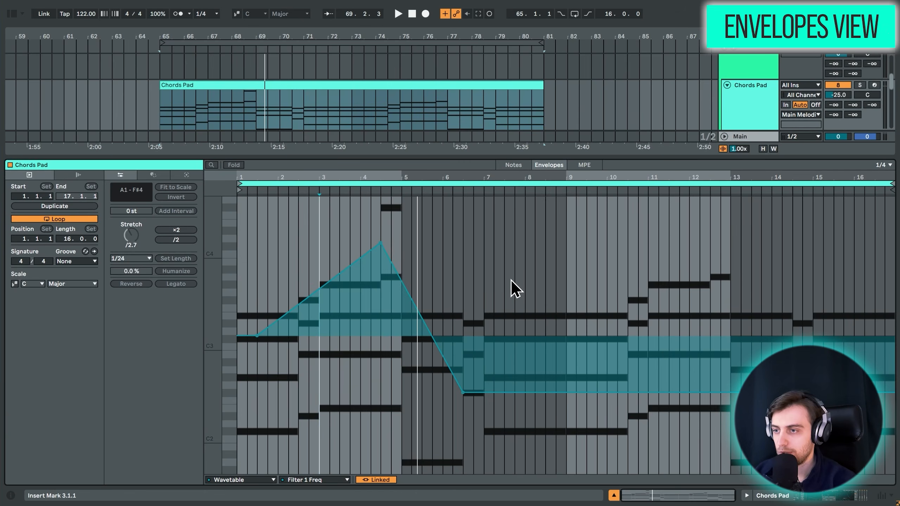
# - Select Wavetable's Amp Sustain as the Chords Pad clip envelope and look through the device's list of envelope parameters
pyautogui.hotkey('shift', 'Tab')
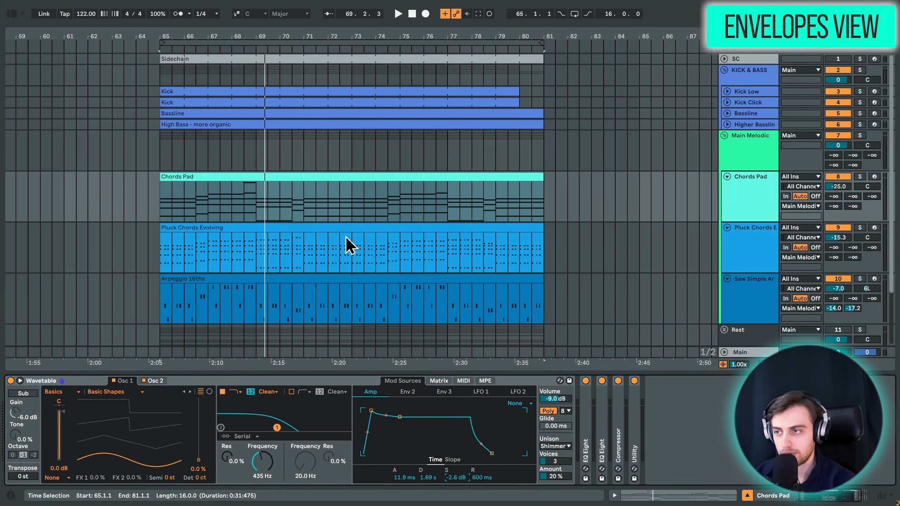
pyautogui.hotkey('shift', 'Tab')
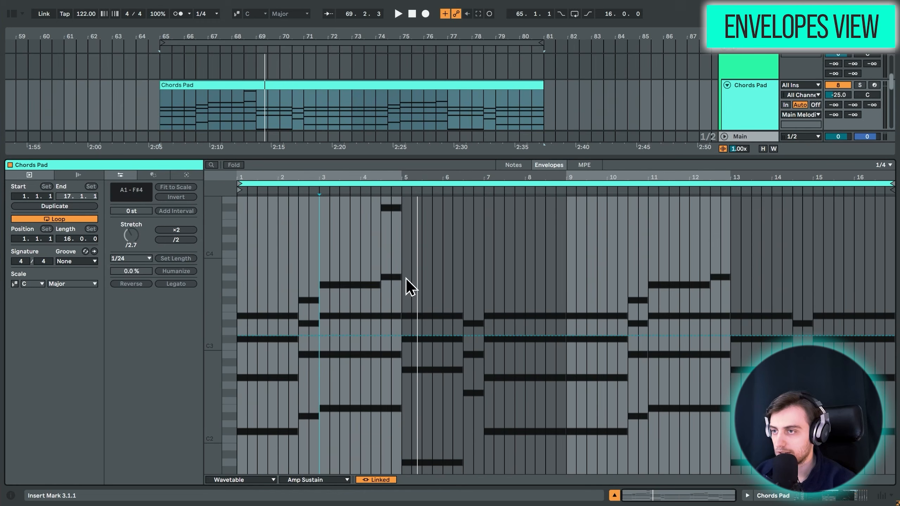
pyautogui.click(292, 481)
pyautogui.scroll(-5, 327, 287)
pyautogui.scroll(5, 327, 301)
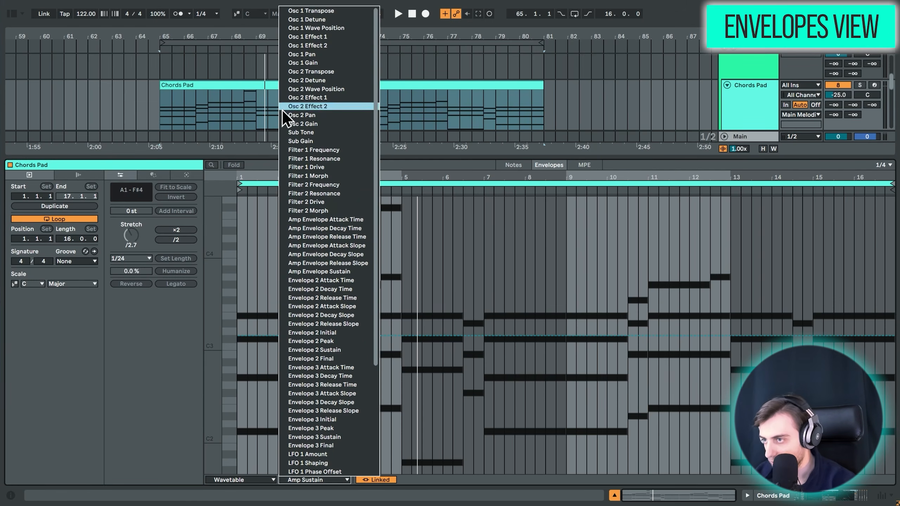
pyautogui.click(445, 276)
pyautogui.click(514, 248)
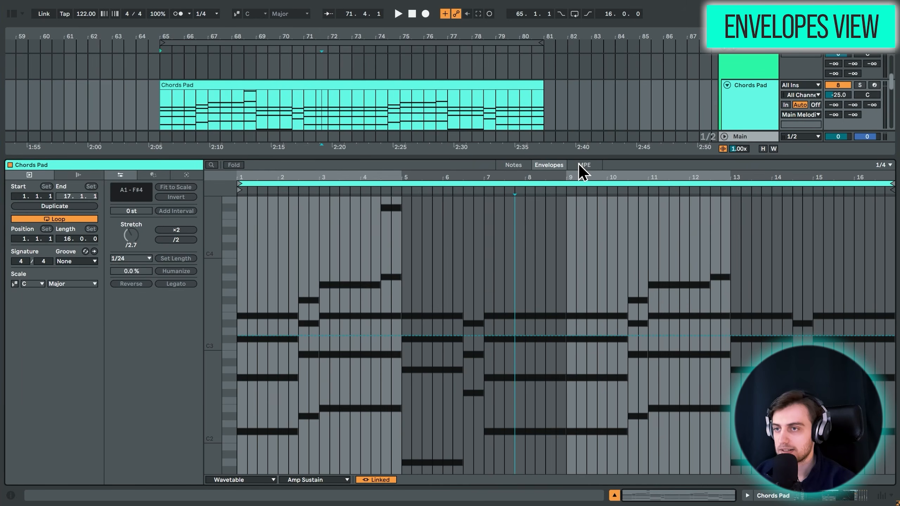
# - In the MPE view, add pitch bend to the first C#2 note so its end slides up toward the next bass note
pyautogui.click(580, 165)
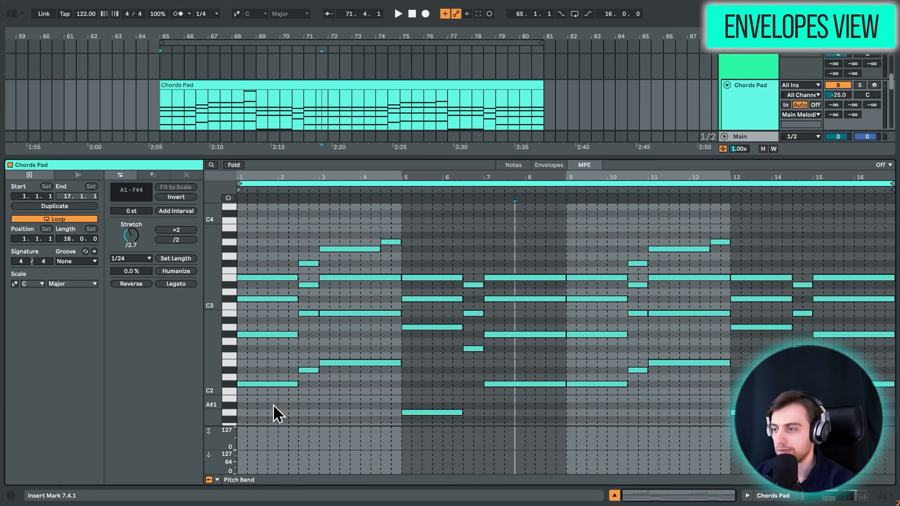
pyautogui.click(276, 384)
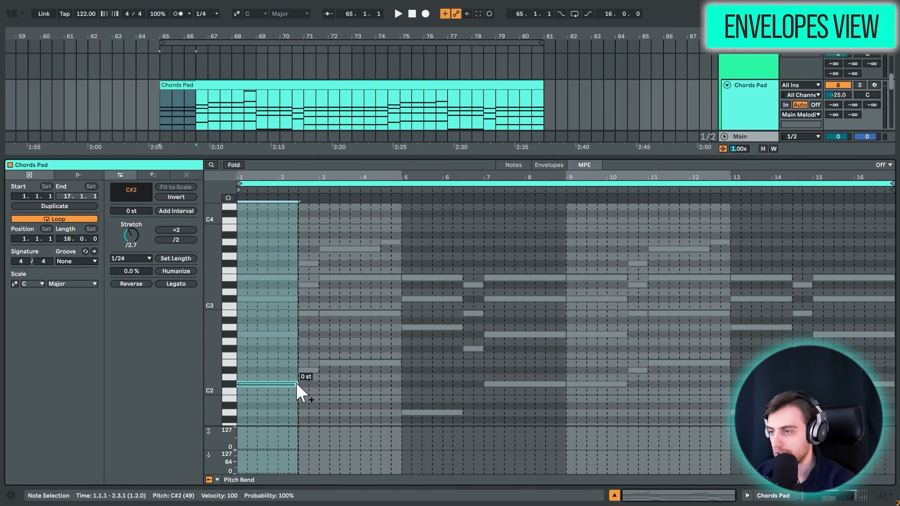
pyautogui.click(289, 384)
pyautogui.moveTo(297, 383); pyautogui.dragTo(297, 374)
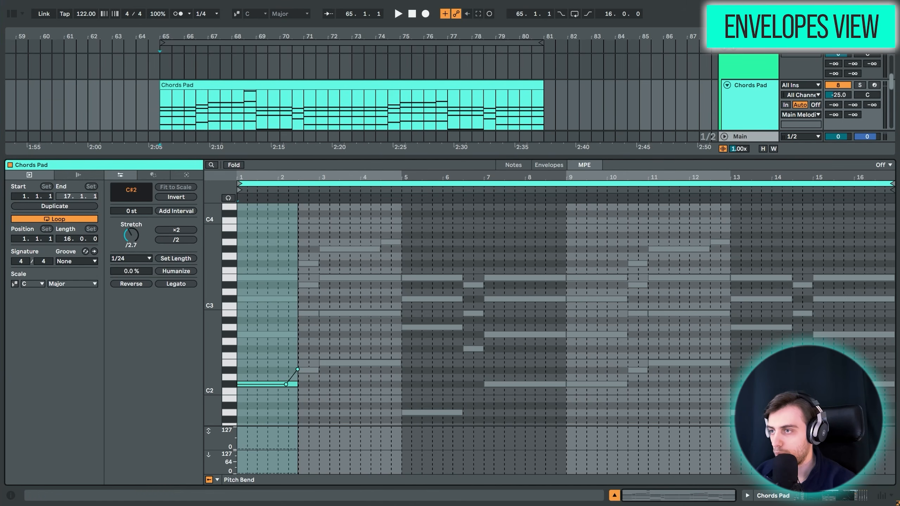
# - Select the three upper notes of the chord at 2.3 and move them down four semitones
pyautogui.moveTo(252, 178); pyautogui.dragTo(348, 319)
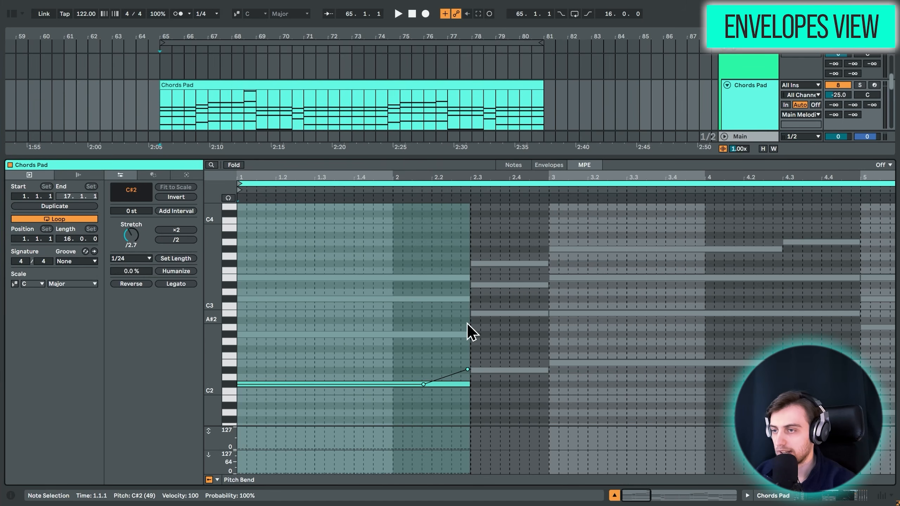
pyautogui.click(503, 358)
pyautogui.moveTo(490, 207); pyautogui.dragTo(507, 317)
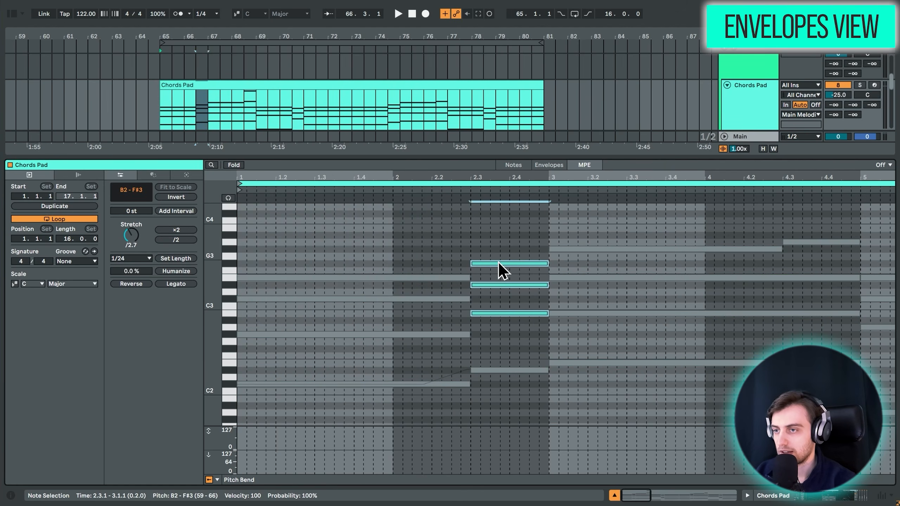
pyautogui.moveTo(498, 263)
pyautogui.mouseDown()
pyautogui.moveTo(497, 300)
pyautogui.moveTo(498, 291)
pyautogui.mouseUp()
pyautogui.click(502, 259)
# - Bend the end of the first chord's E3 note down about 2.04 semitones and reselect the bent C#2 note
pyautogui.click(451, 278)
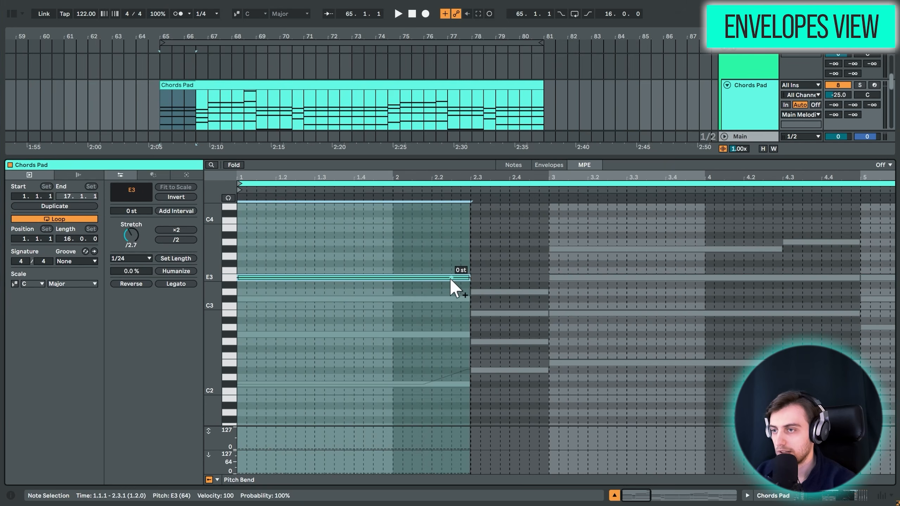
pyautogui.click(445, 278)
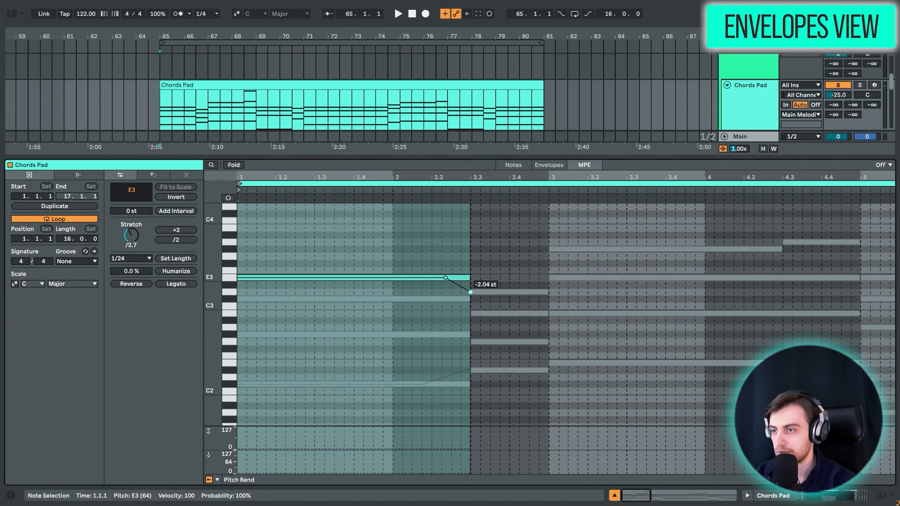
pyautogui.click(444, 391)
pyautogui.click(444, 385)
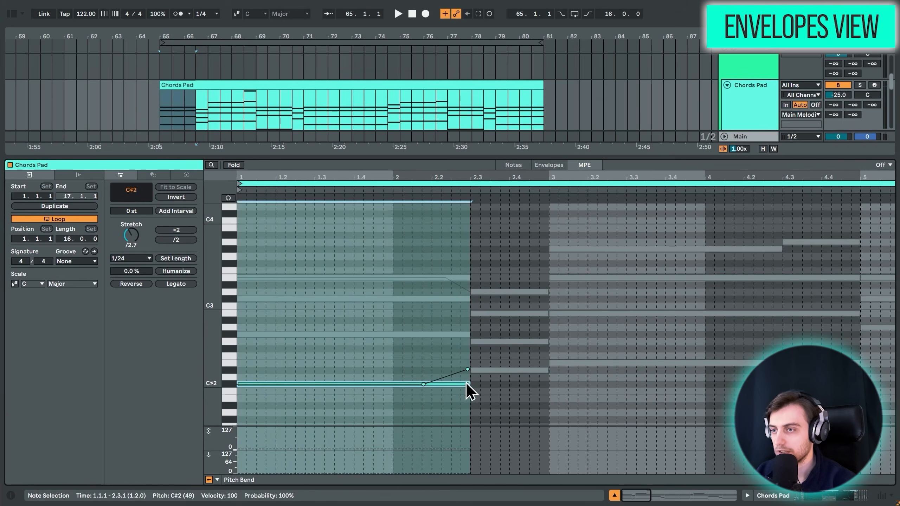
pyautogui.click(470, 394)
# - Show the Chords Pad clip's envelopes again and switch back to its notes
pyautogui.click(548, 165)
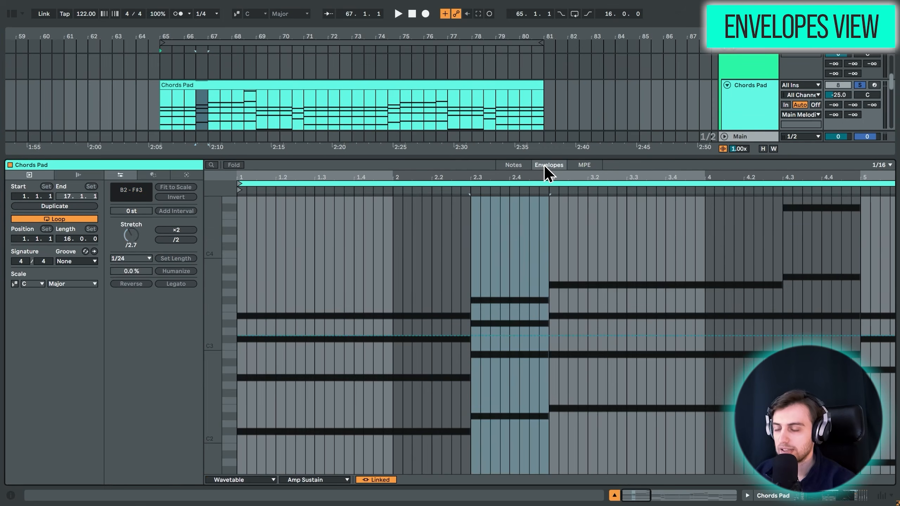
pyautogui.click(513, 165)
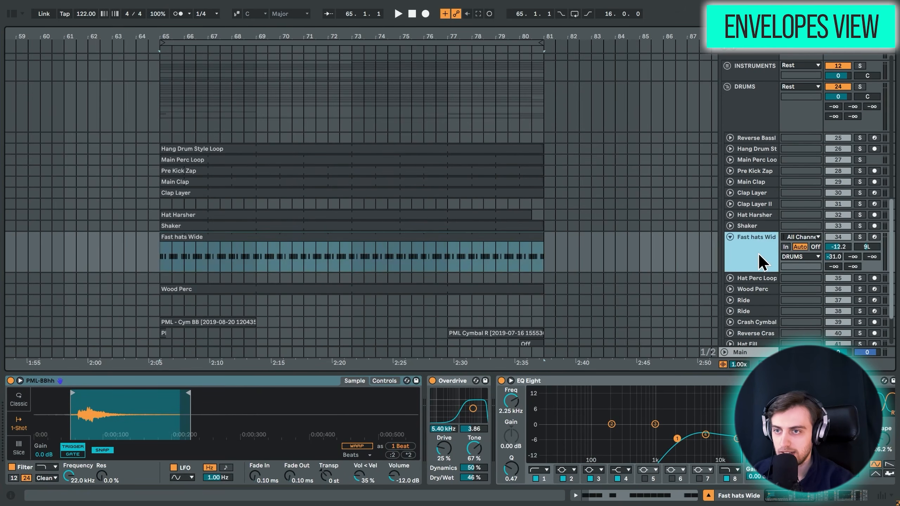
# - Move the Fast hats Wide track out of the DRUMS group to directly below the Saw Simple Ar track
pyautogui.scroll(3, 761, 262)
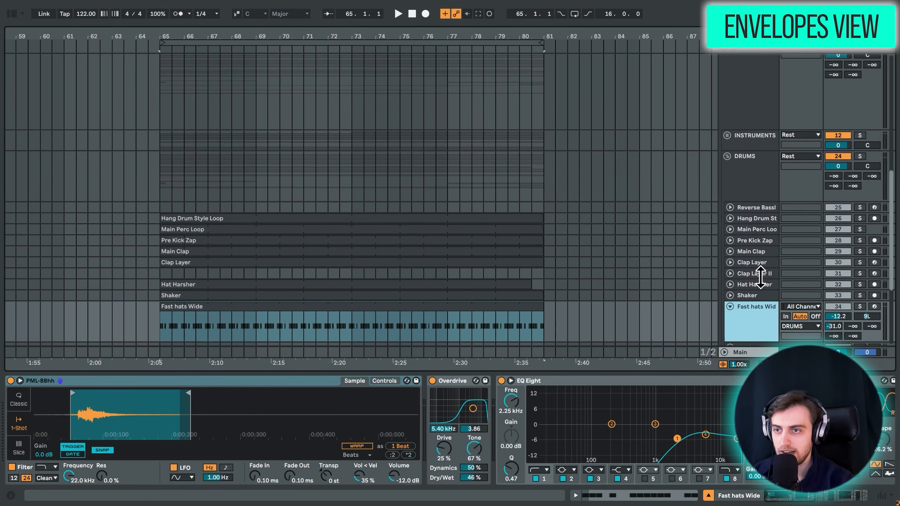
pyautogui.moveTo(756, 333); pyautogui.dragTo(748, 113)
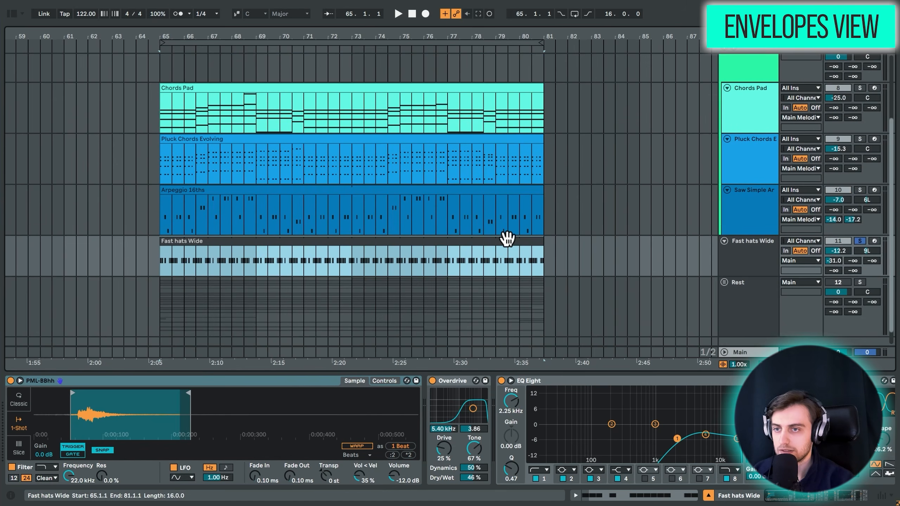
pyautogui.scroll(3, 507, 239)
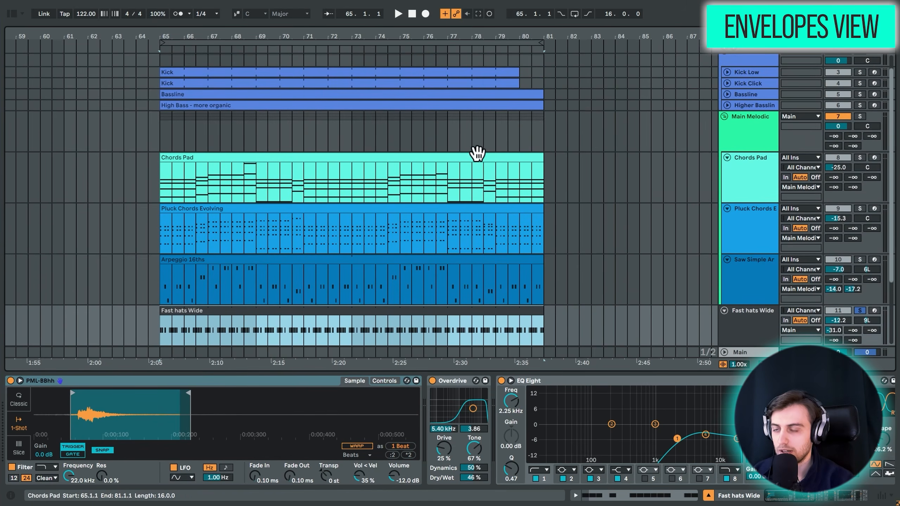
# - Create a one-bar MIDI clip at bar 82 on Fast hats Wide and add a C3 note spanning the whole bar
pyautogui.scroll(-2, 511, 159)
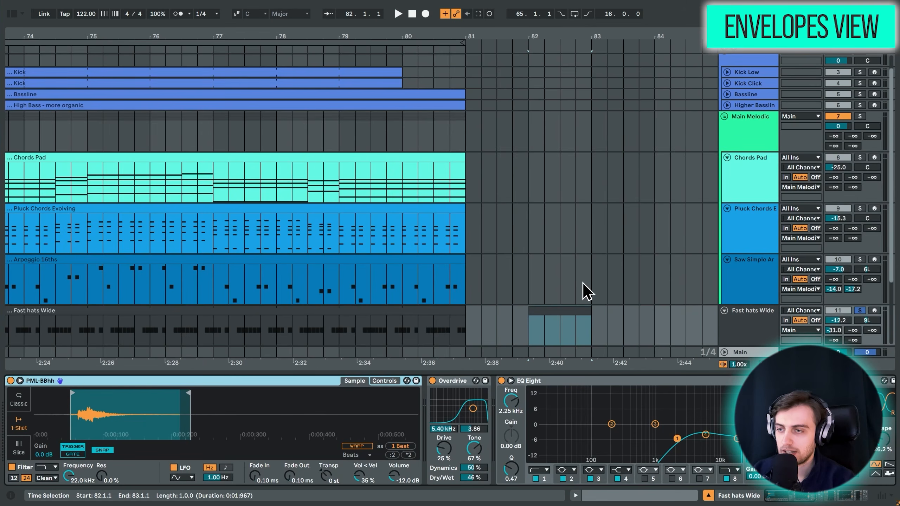
pyautogui.scroll(-3, 574, 280)
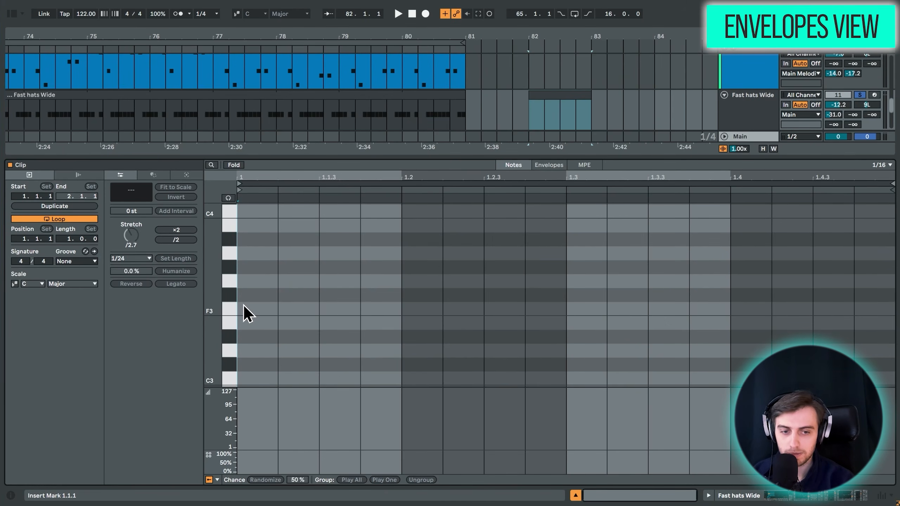
pyautogui.doubleClick(255, 378)
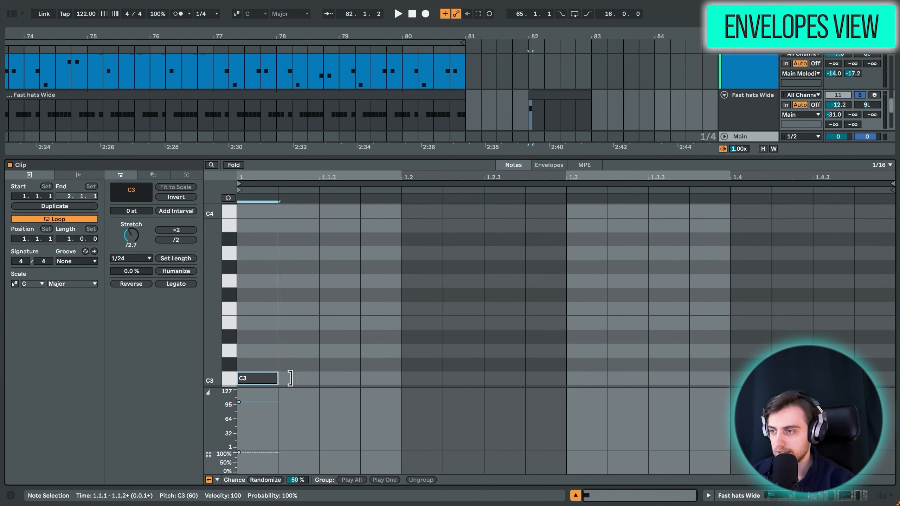
pyautogui.moveTo(289, 378); pyautogui.dragTo(892, 378)
pyautogui.scroll(-2, 512, 315)
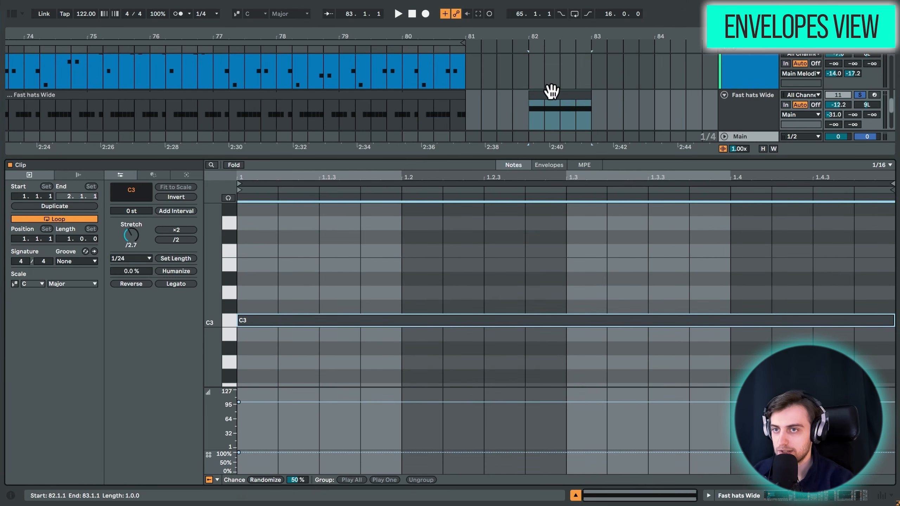
# - Chop the bar-long C3 note on the 1/16 grid
pyautogui.rightClick(304, 324)
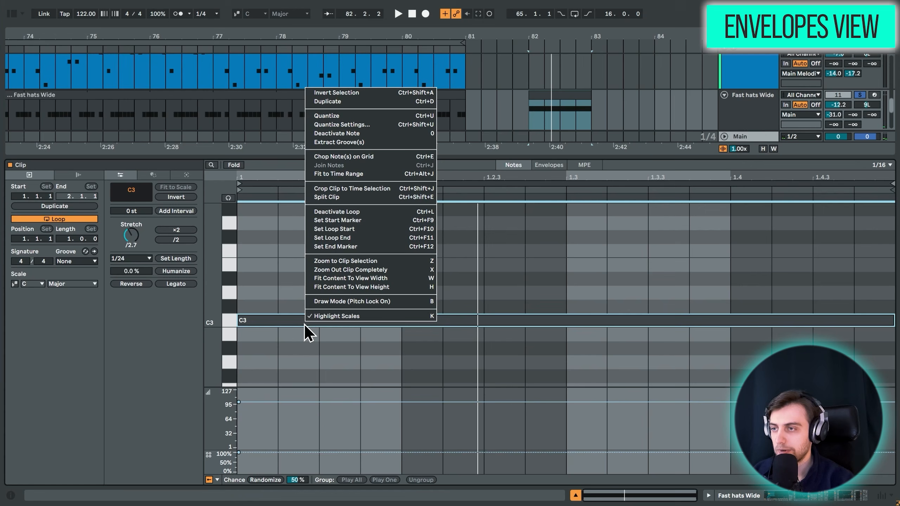
pyautogui.click(351, 157)
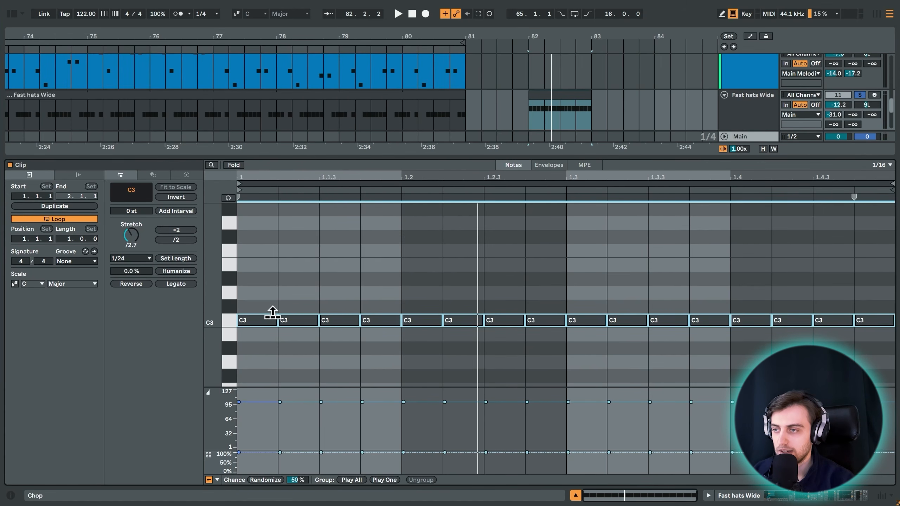
pyautogui.click(287, 279)
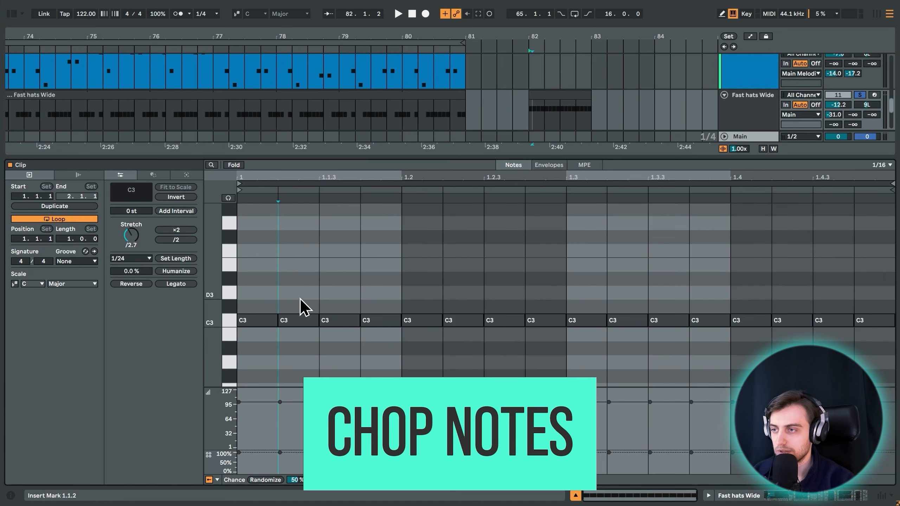
# - Select all the chopped C3 notes and join them into a single note
pyautogui.click(327, 262)
pyautogui.press('super+a')
pyautogui.click(329, 260)
pyautogui.press('super+a')
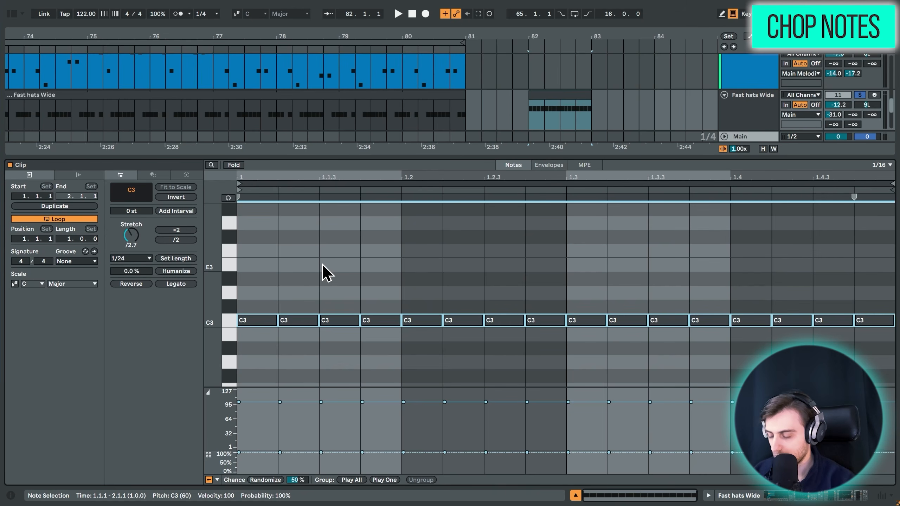
pyautogui.press('super+j')
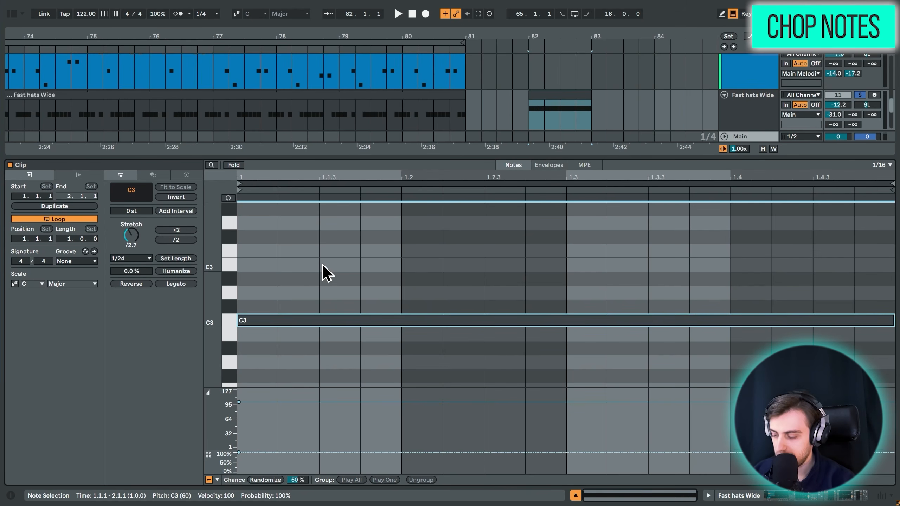
# - Narrow the grid to 1/32, chop the C3 note on it, and undo the chop and grid change
pyautogui.press('super+1')
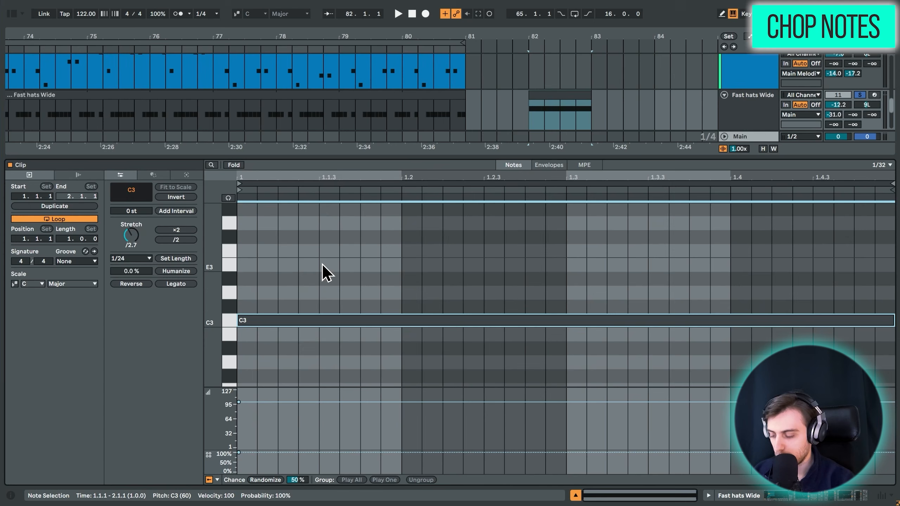
pyautogui.press('super+e')
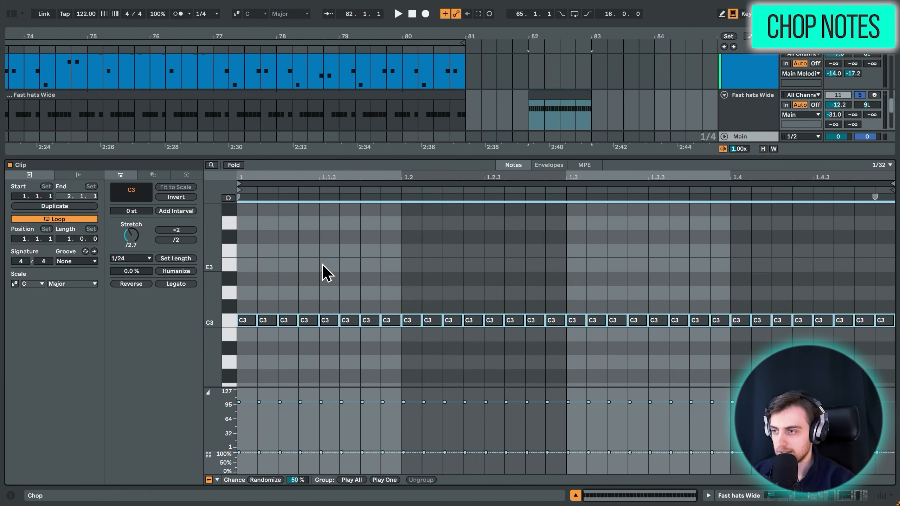
pyautogui.click(320, 265)
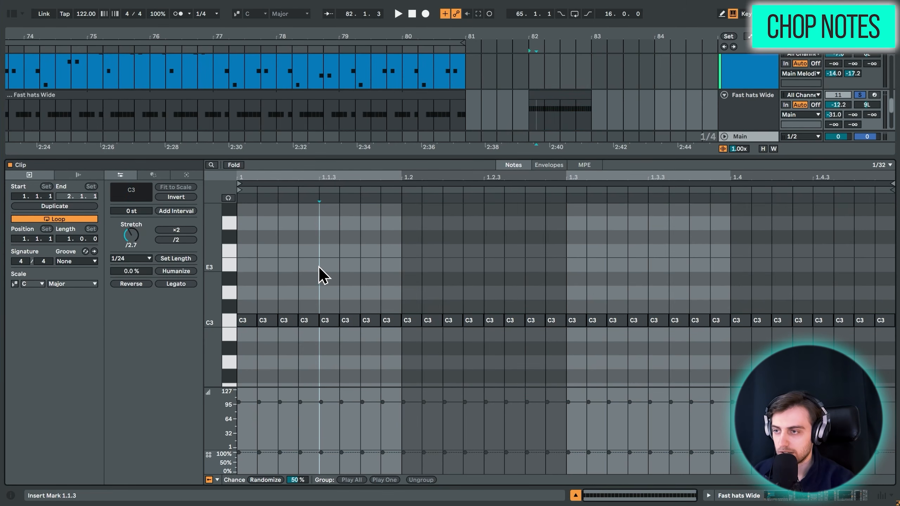
pyautogui.press('super+z')
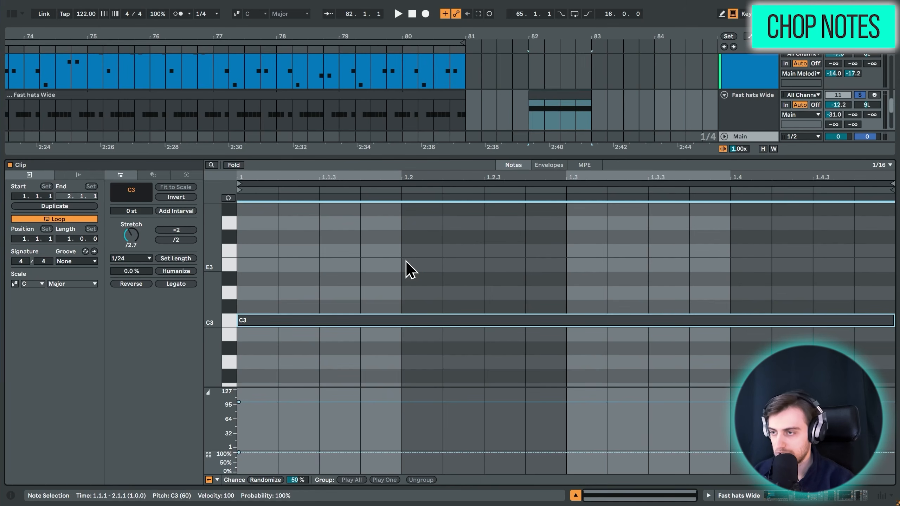
# - Chop the C3 note into sixteenths again and enlarge the Velocity and Chance lanes
pyautogui.press('super+e')
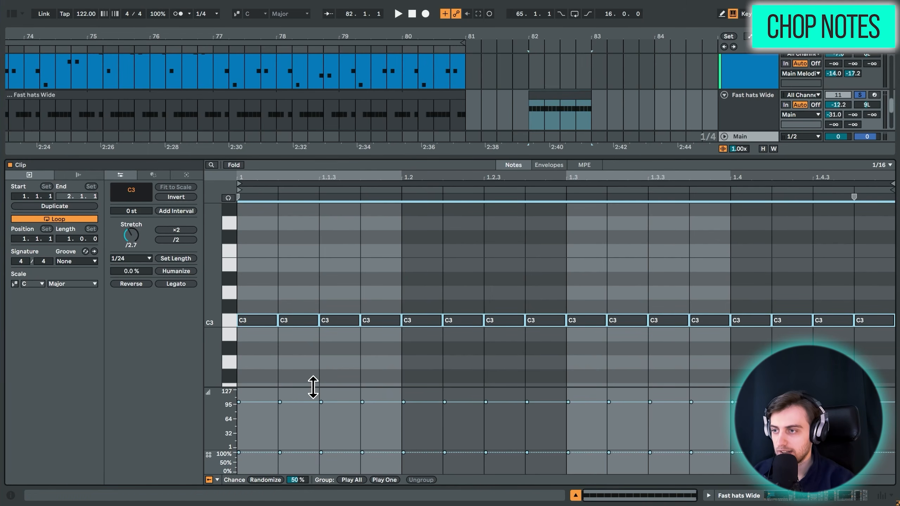
pyautogui.moveTo(316, 387); pyautogui.dragTo(319, 371)
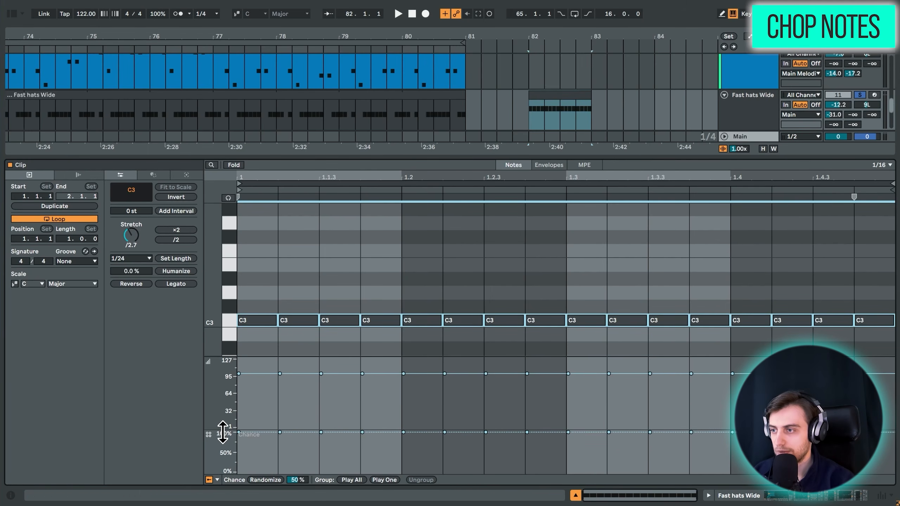
pyautogui.moveTo(223, 429); pyautogui.dragTo(225, 408)
pyautogui.scroll(-5, 280, 282)
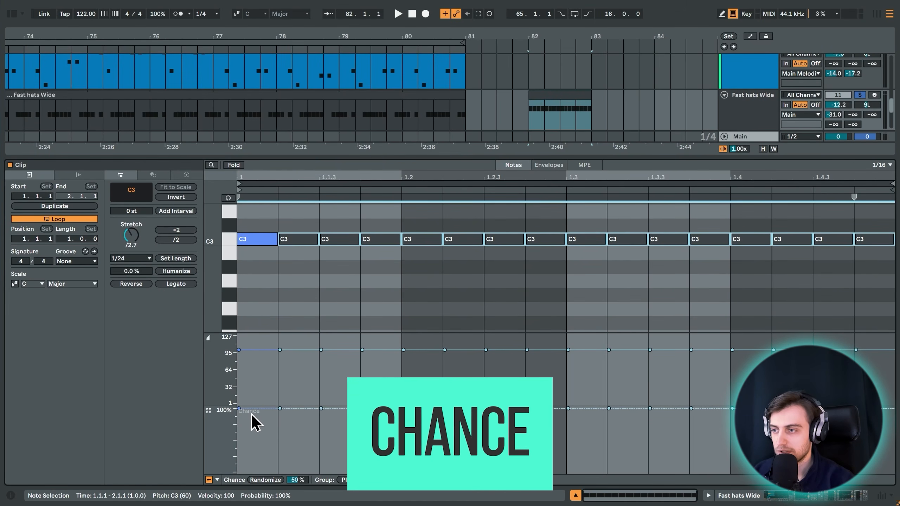
# - Set the chance of all the C3 notes to 50%, play the clip and return to the arrangement with the device view
pyautogui.moveTo(250, 413); pyautogui.dragTo(251, 453)
pyautogui.press('space')
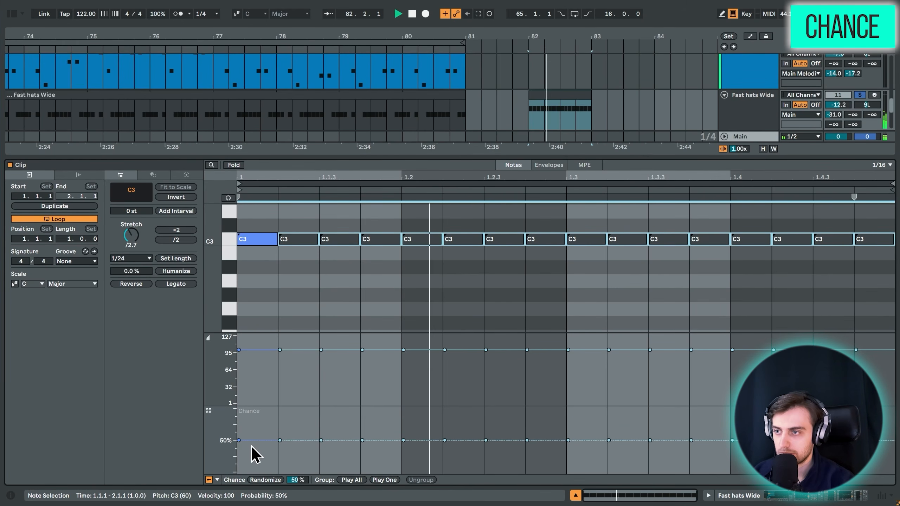
pyautogui.press('space')
pyautogui.hotkey('shift', 'Tab')
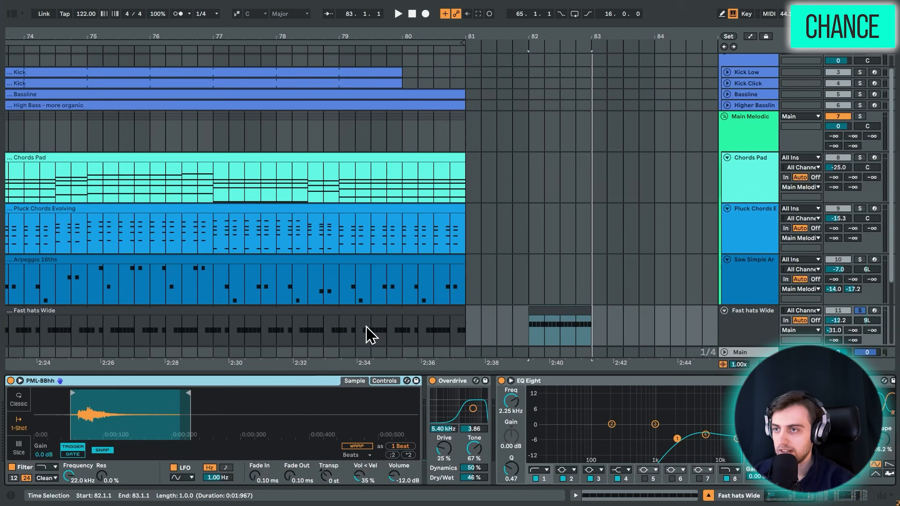
# - Insert a new MIDI track directly below the Fast hats Wide track
pyautogui.scroll(-3, 548, 247)
pyautogui.rightClick(734, 228)
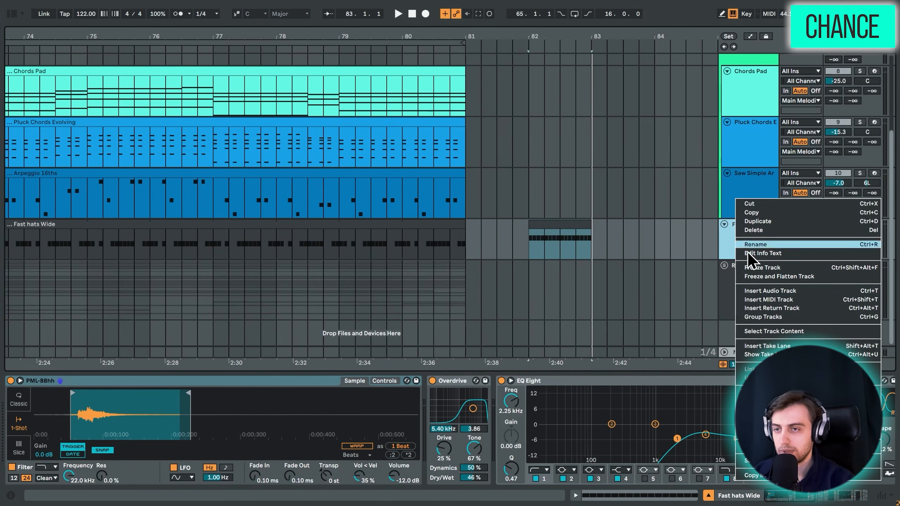
pyautogui.press('Escape')
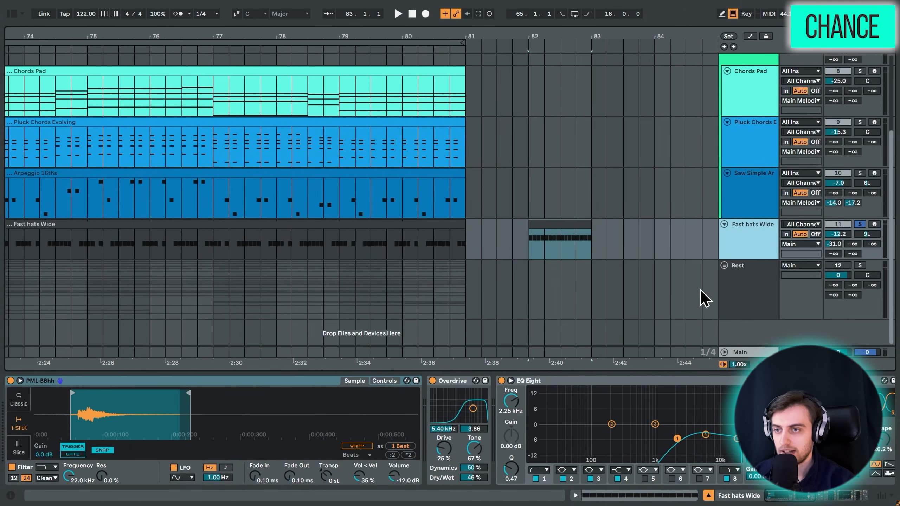
pyautogui.hotkey('ctrl', 'shift', 't')
# - Set the new MIDI track's input to Fast hats Wide, Post FX, and arm the track for recording
pyautogui.click(798, 265)
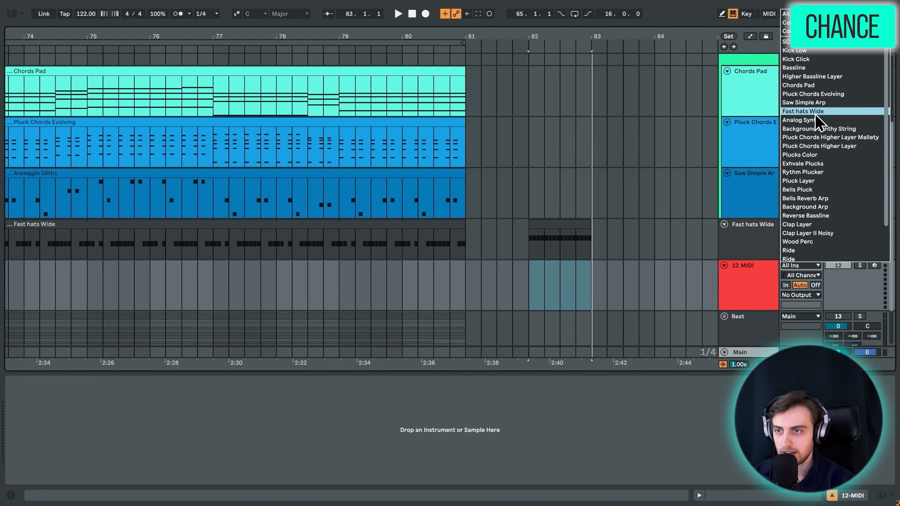
pyautogui.press('Escape')
pyautogui.click(874, 265)
# - Select the range from 82.1.1 to 83.1.1 on the 12 MIDI track and loop it
pyautogui.click(529, 294)
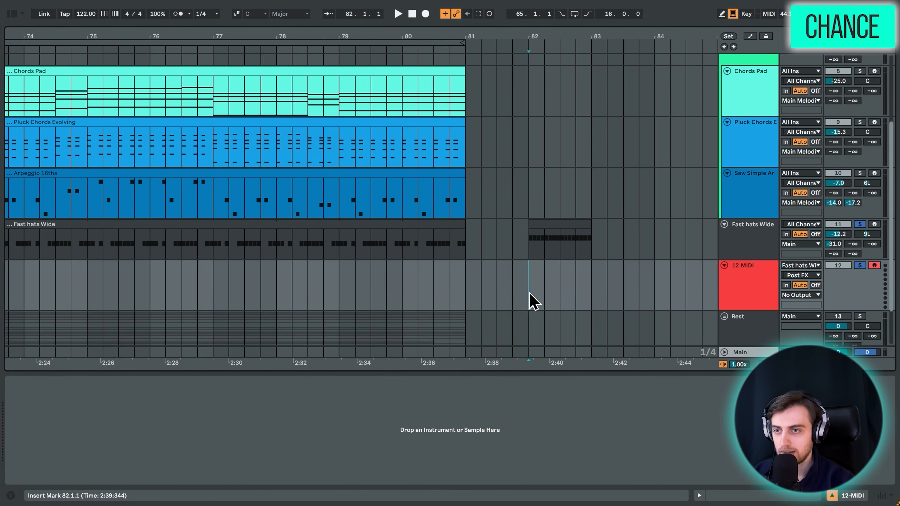
pyautogui.moveTo(578, 37); pyautogui.dragTo(506, 184)
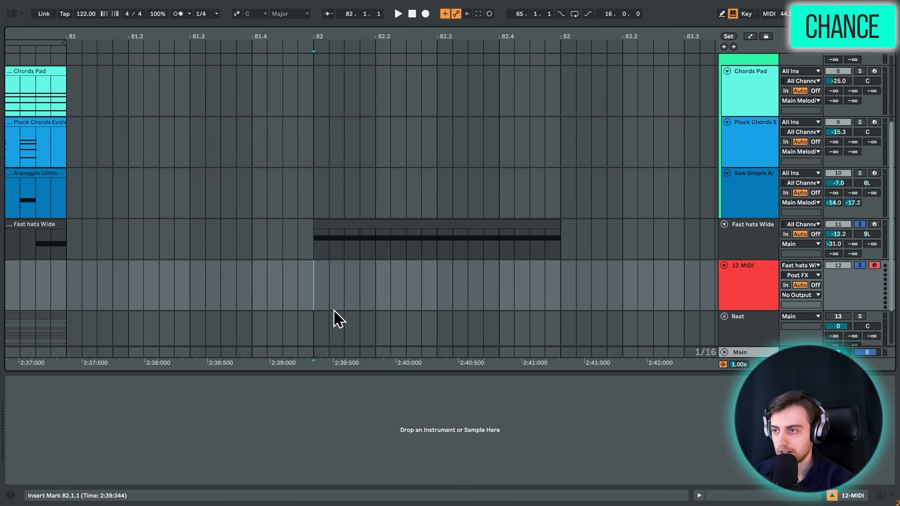
pyautogui.keyDown('shift'); pyautogui.click(559, 278); pyautogui.keyUp('shift')
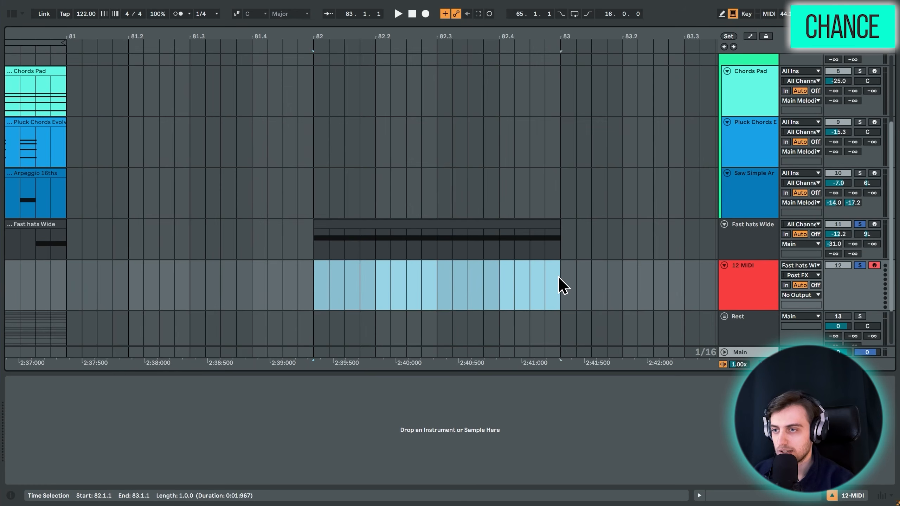
pyautogui.hotkey('ctrl', 'l')
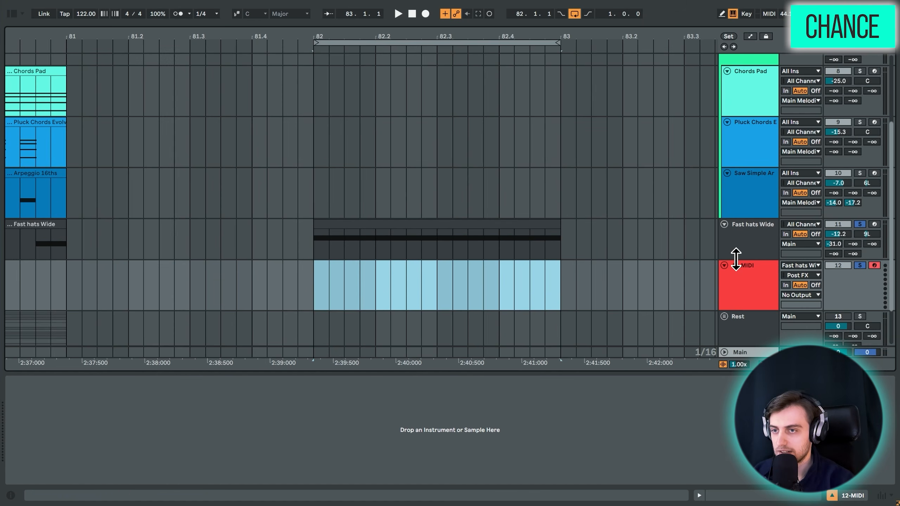
# - Record several looped one-bar takes of the Fast hats Wide MIDI onto the 12 MIDI track, starting at 82.1.1
pyautogui.click(559, 239)
pyautogui.scroll(-2, 461, 240)
pyautogui.click(312, 254)
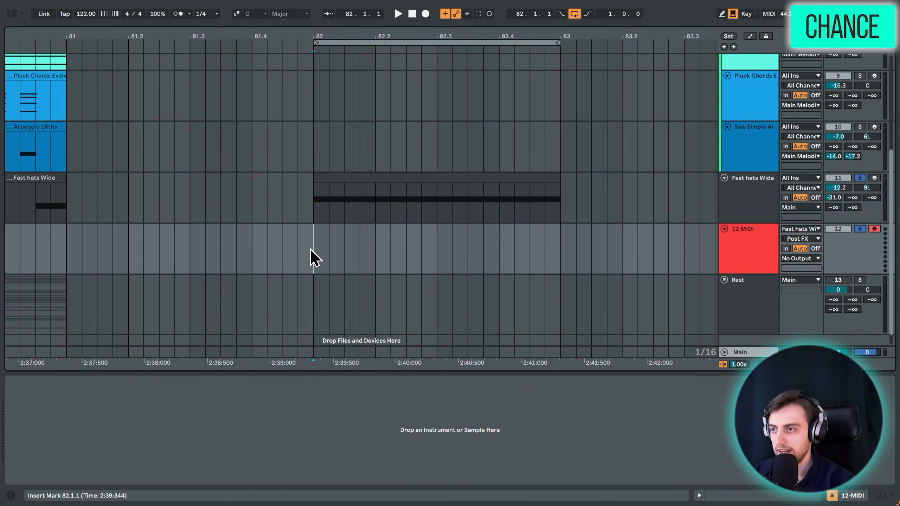
pyautogui.click(425, 13)
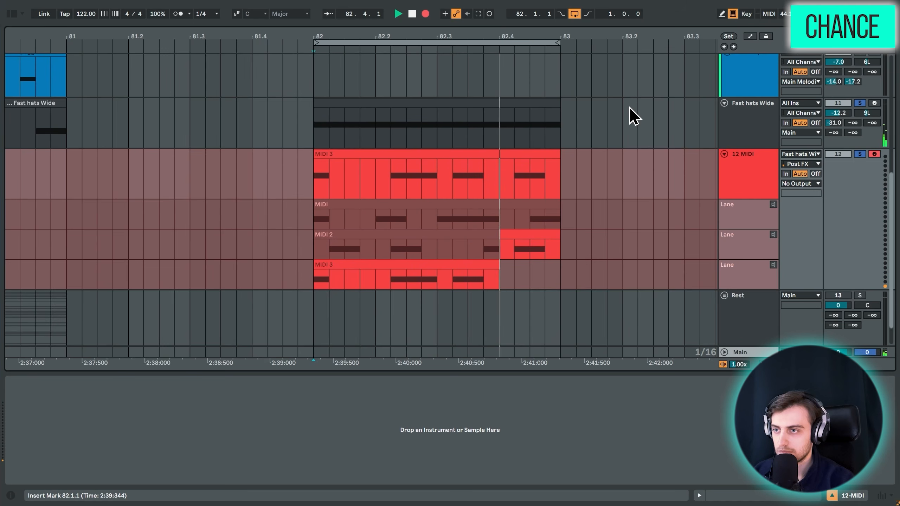
pyautogui.press('space')
# - Move the recorded MIDI 4 clip at bar 82 onto the Fast hats Wide track and delete the 12 MIDI track
pyautogui.rightClick(738, 187)
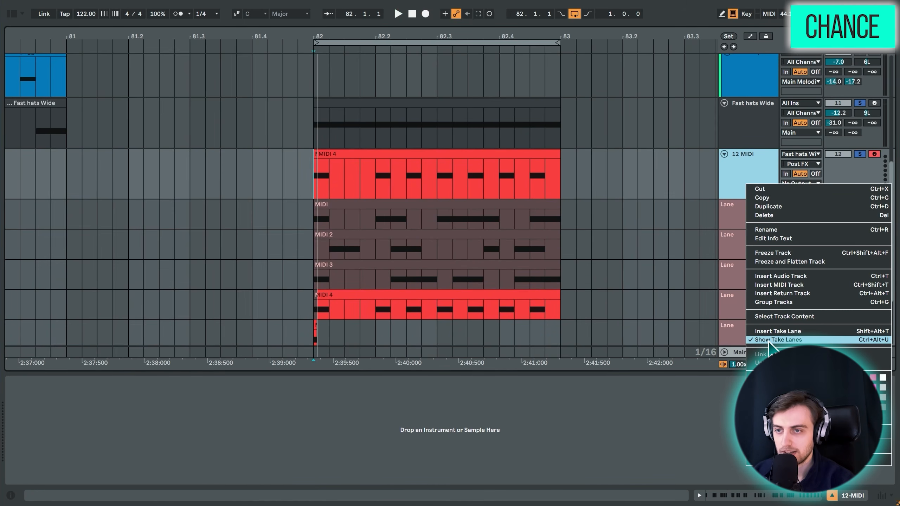
pyautogui.press('Escape')
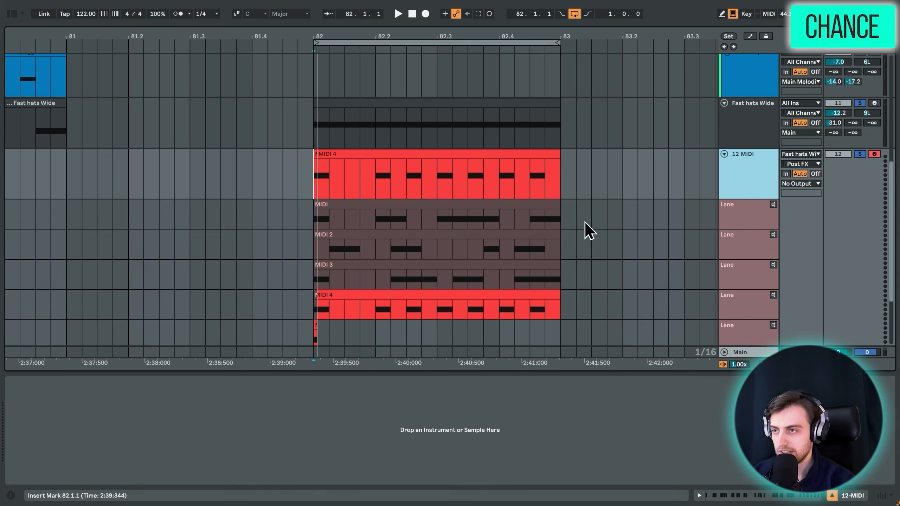
pyautogui.click(329, 154)
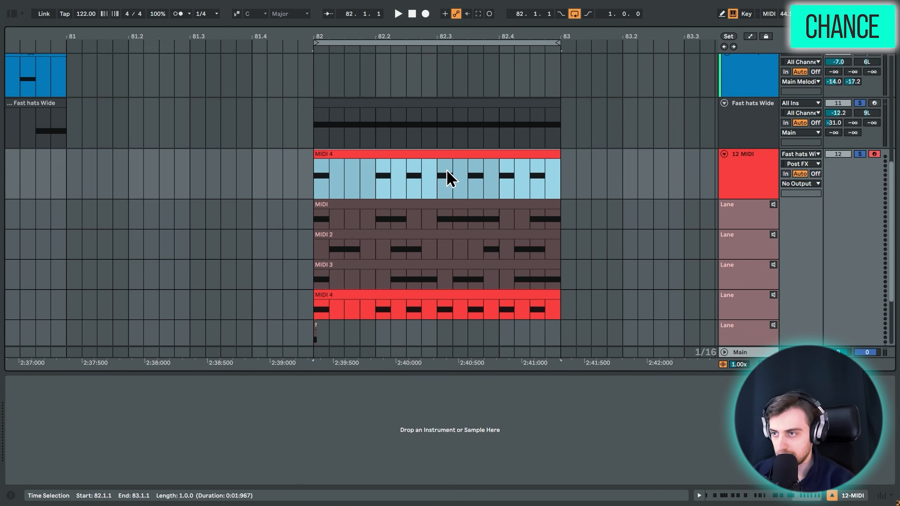
pyautogui.moveTo(426, 152); pyautogui.dragTo(430, 130)
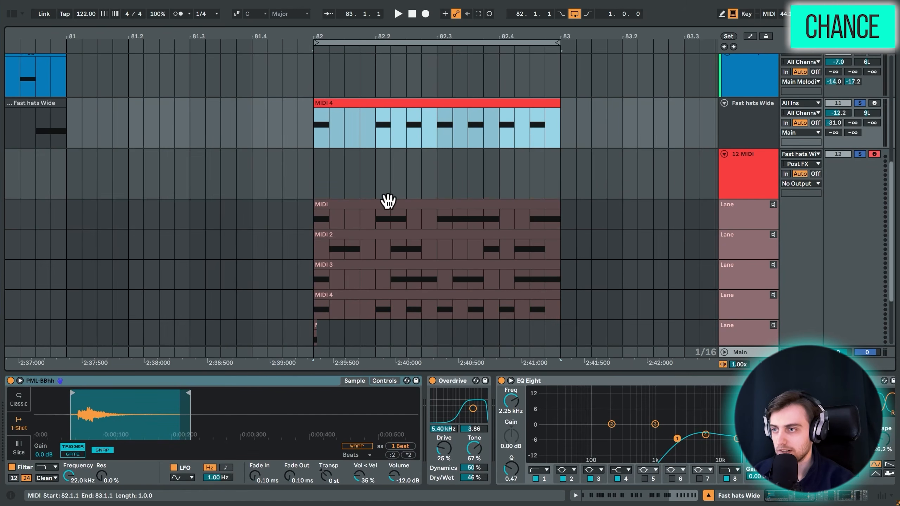
pyautogui.click(732, 176)
pyautogui.press('Delete')
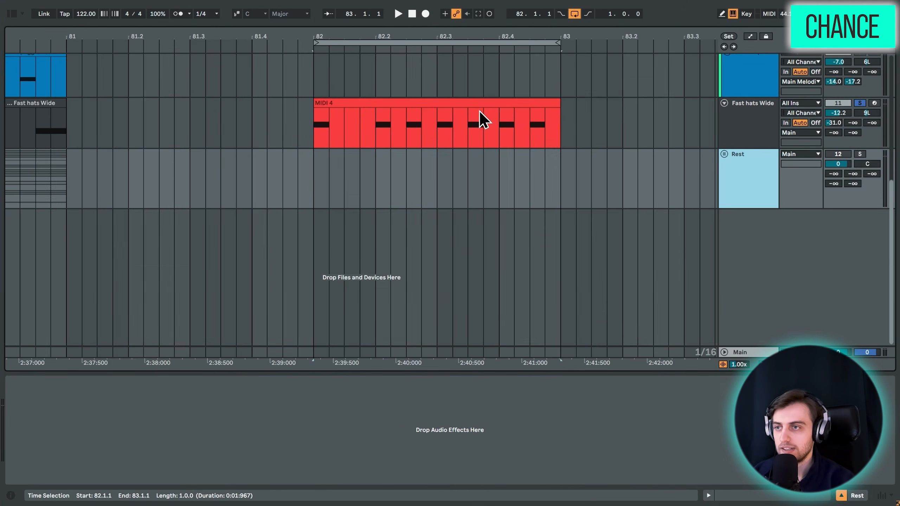
# - Select the MIDI 4 clip on the Fast hats Wide track and play it
pyautogui.click(480, 118)
pyautogui.scroll(3, 578, 175)
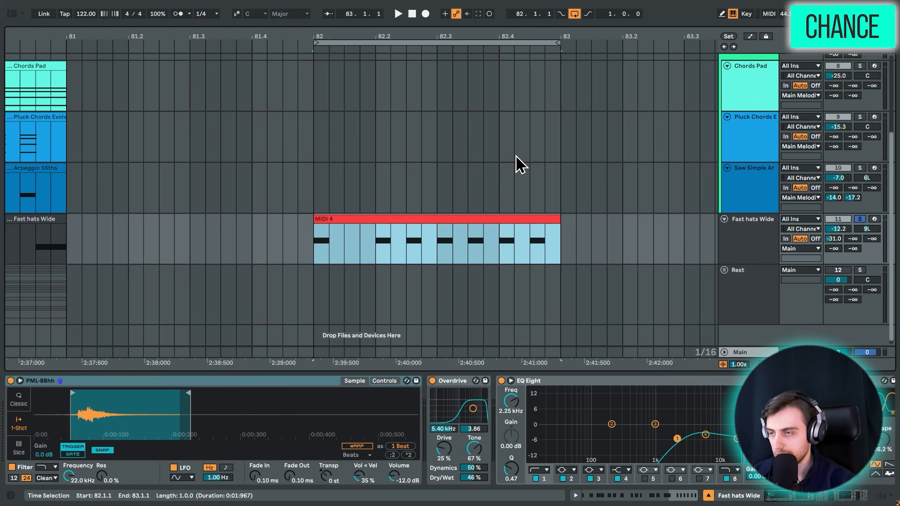
pyautogui.hotkey('shift', 'Tab')
pyautogui.press('space')
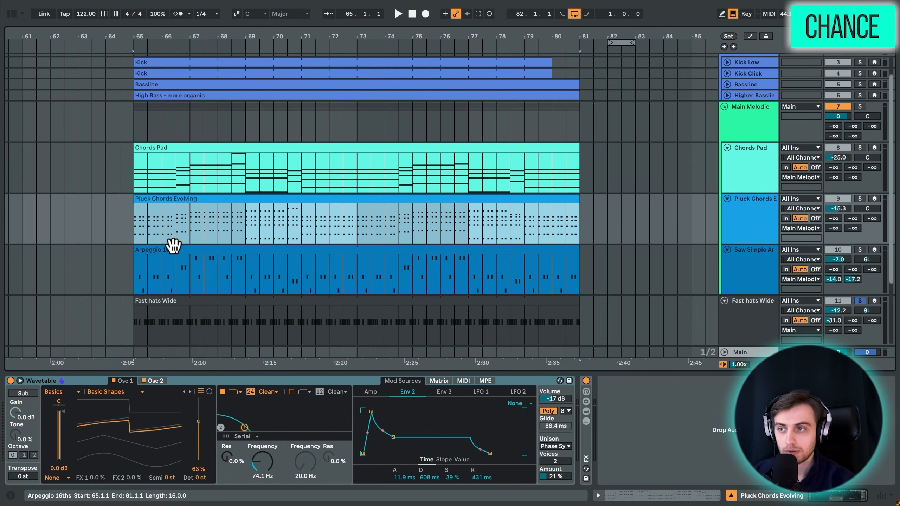
# - Change the colour of the Arpeggio 16ths clip to yellow
pyautogui.click(159, 256)
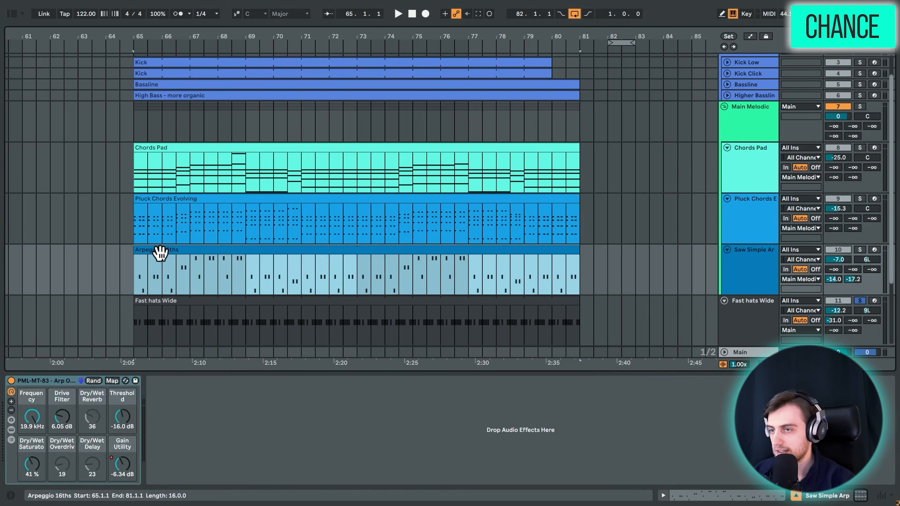
pyautogui.rightClick(160, 255)
pyautogui.click(199, 430)
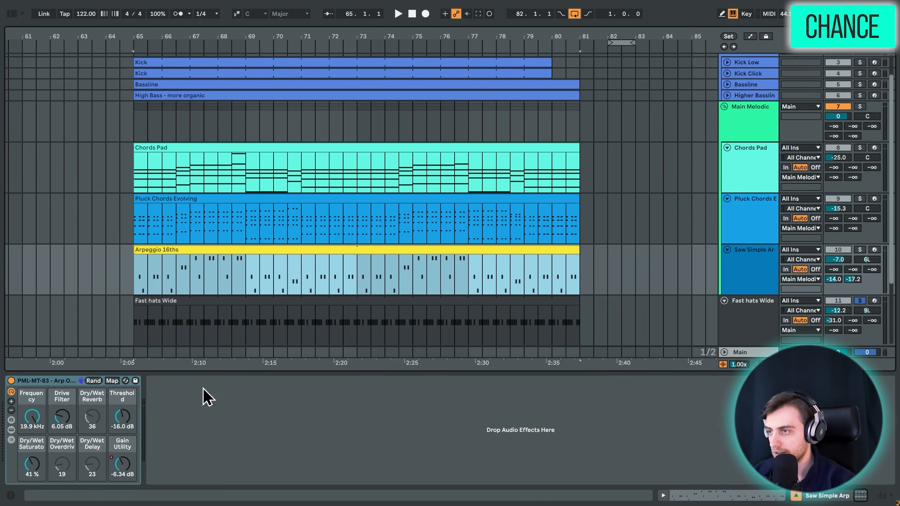
# - Split the Pluck Chords Evolving and Arpeggio 16ths clips at bar 69
pyautogui.doubleClick(190, 239)
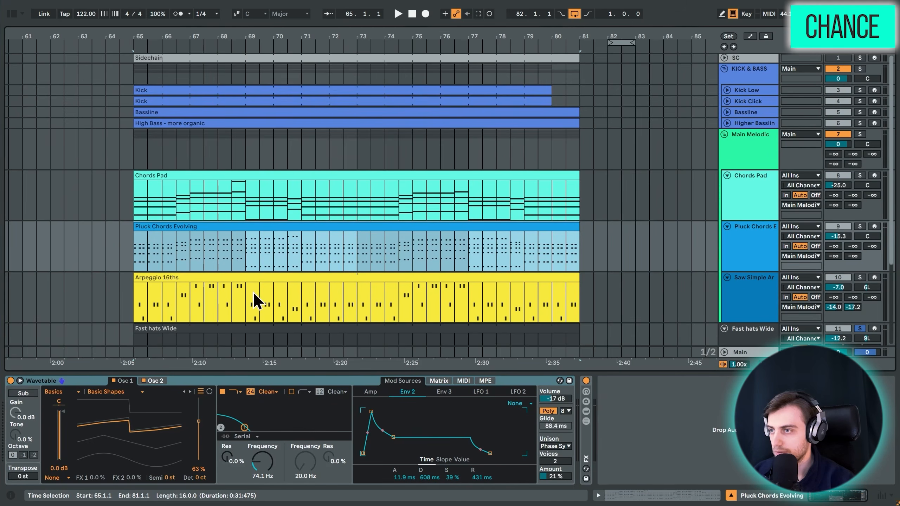
pyautogui.click(249, 257)
pyautogui.hotkey('ctrl', 'e')
pyautogui.click(245, 302)
pyautogui.hotkey('ctrl', 'e')
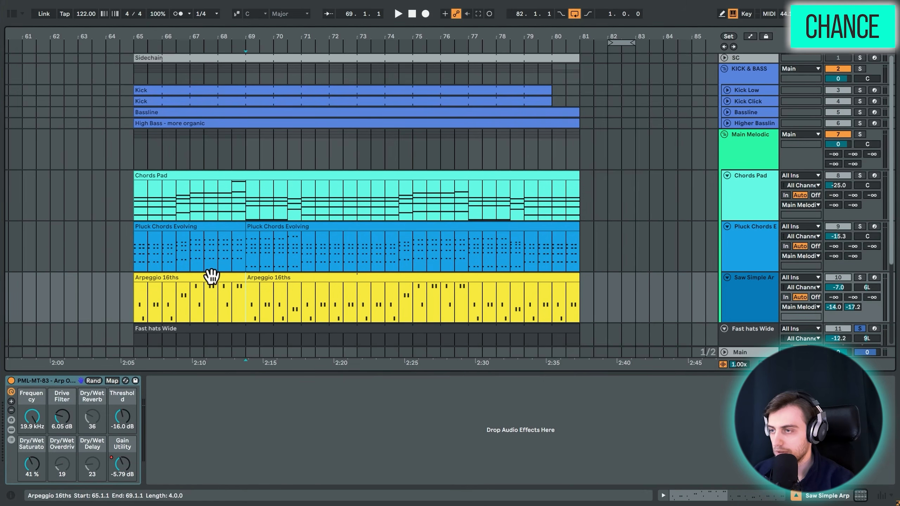
# - Open the first Pluck Chords Evolving and Arpeggio 16ths segments, bars 65 to 69, together in the note editor
pyautogui.doubleClick(209, 252)
pyautogui.moveTo(213, 269); pyautogui.dragTo(223, 272)
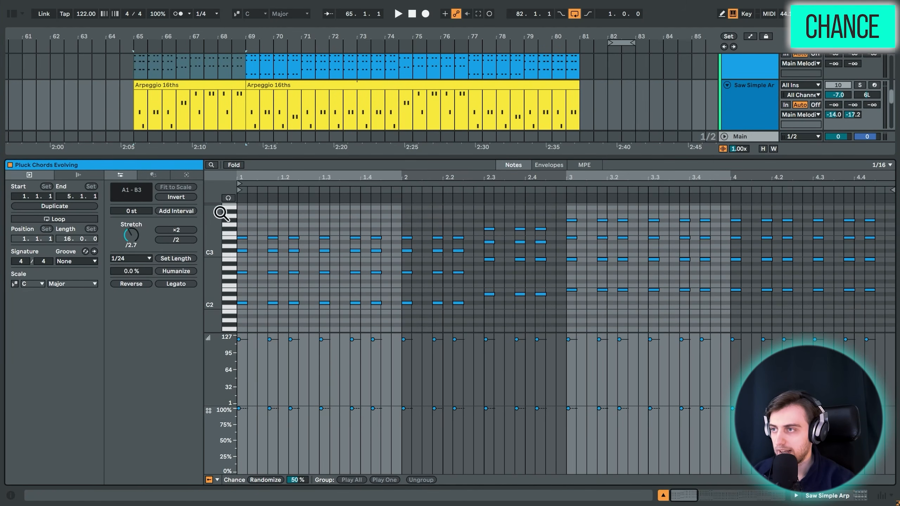
pyautogui.keyDown('shift'); pyautogui.click(218, 85); pyautogui.keyUp('shift')
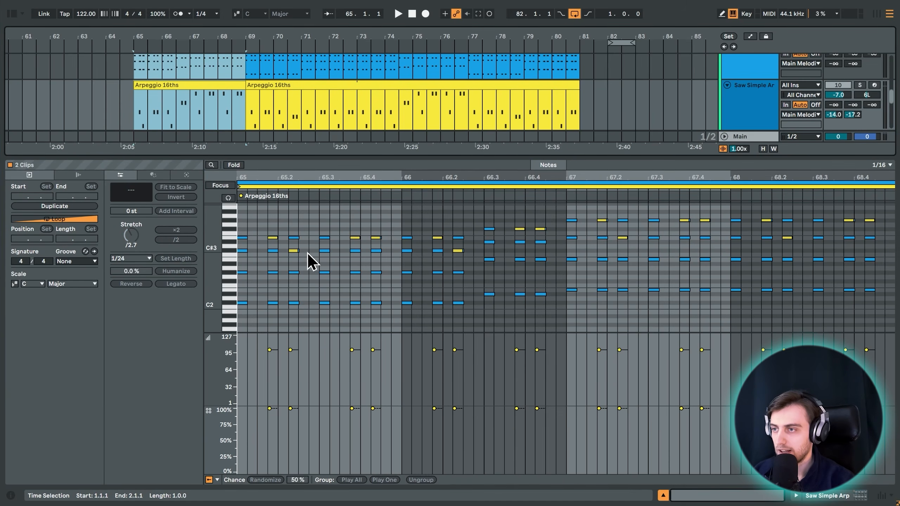
pyautogui.scroll(2, 642, 280)
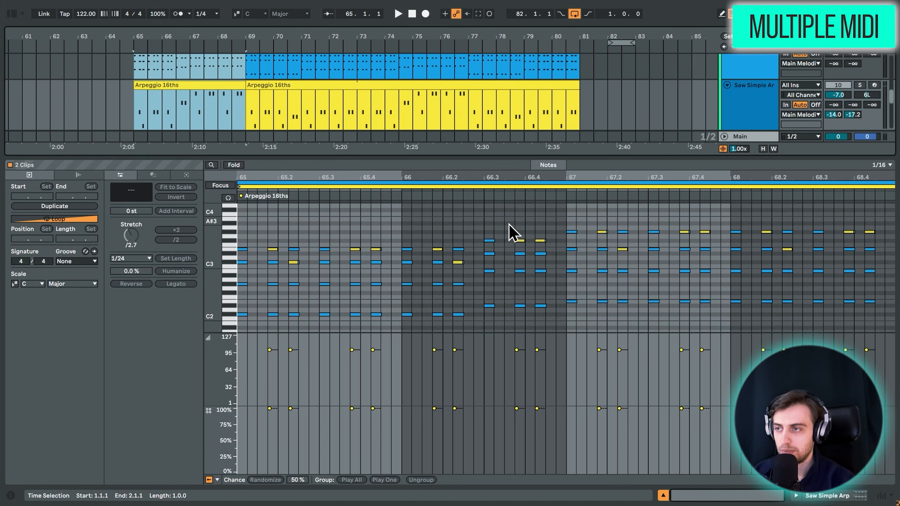
pyautogui.scroll(-1, 388, 123)
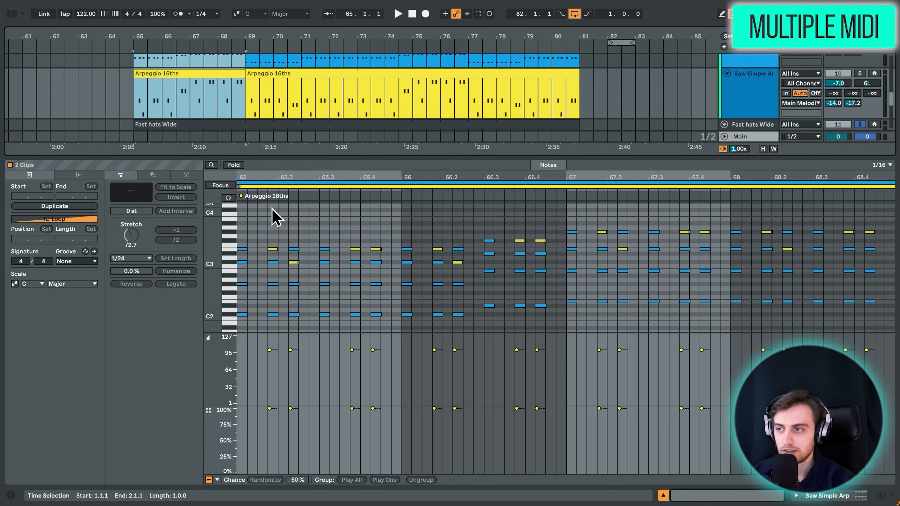
# - Switch the editor's foreground back and forth between the Pluck Chords Evolving and Arpeggio 16ths clips to compare their notes
pyautogui.click(278, 195)
pyautogui.click(274, 183)
pyautogui.click(273, 186)
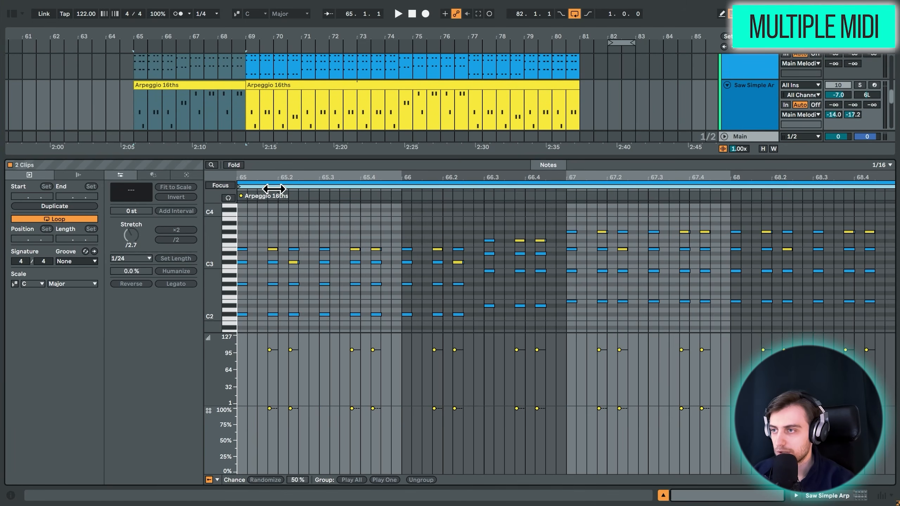
pyautogui.click(276, 183)
pyautogui.click(278, 185)
pyautogui.click(278, 185)
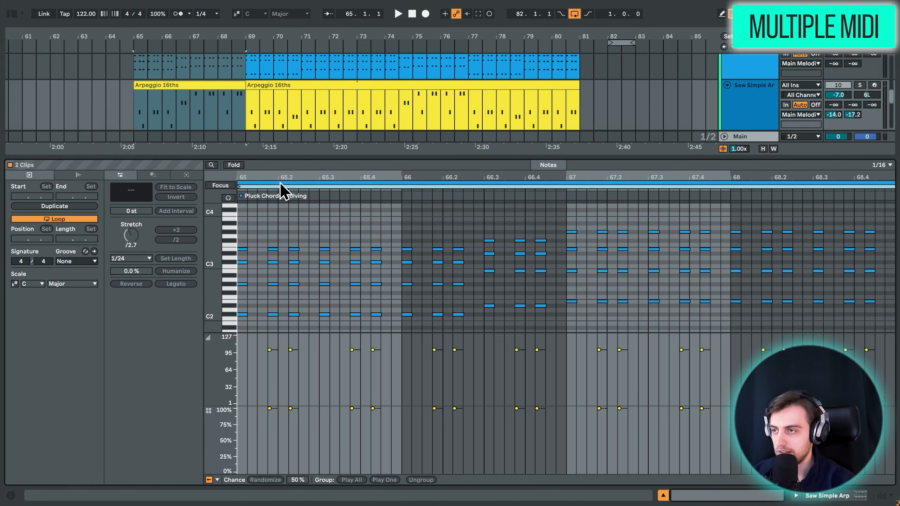
pyautogui.click(279, 185)
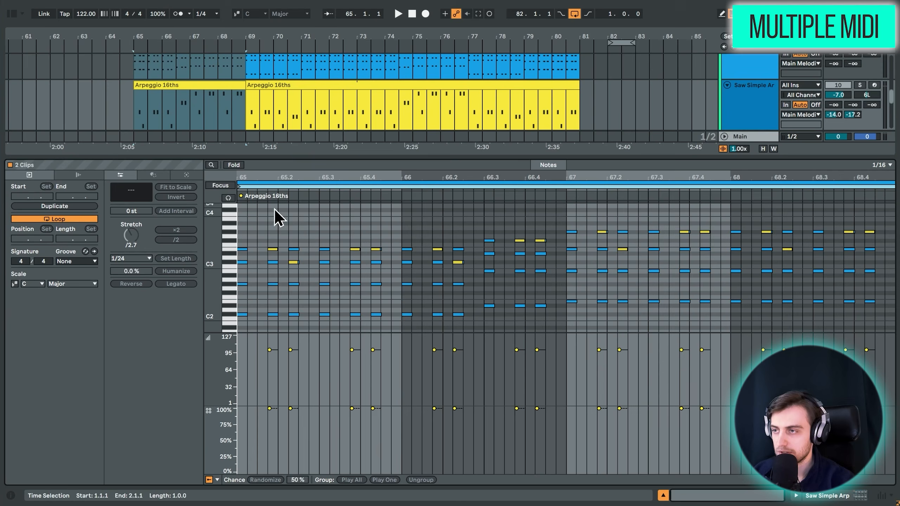
# - With Draw Mode, try adding an A#3 note at 65.1.4 and an A3 note at 65.2.4 to the Arpeggio 16ths clip
pyautogui.press('b')
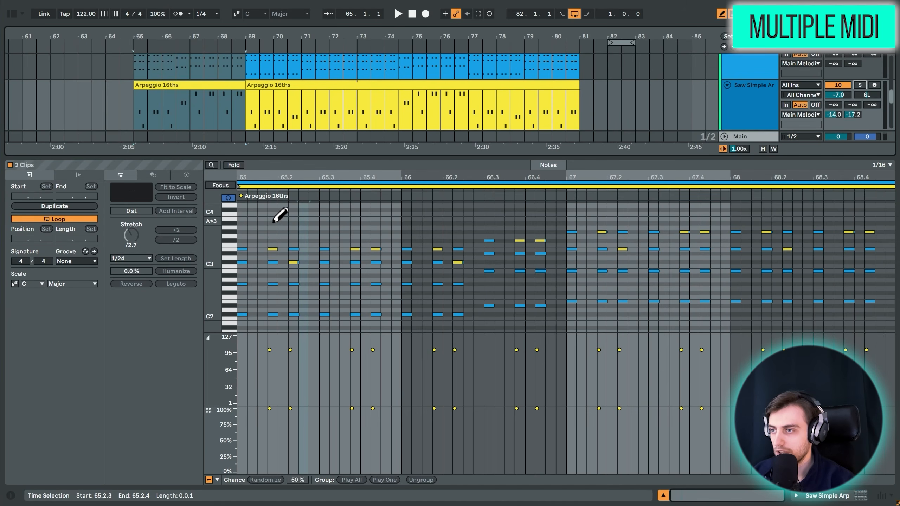
pyautogui.doubleClick(273, 222)
pyautogui.click(272, 188)
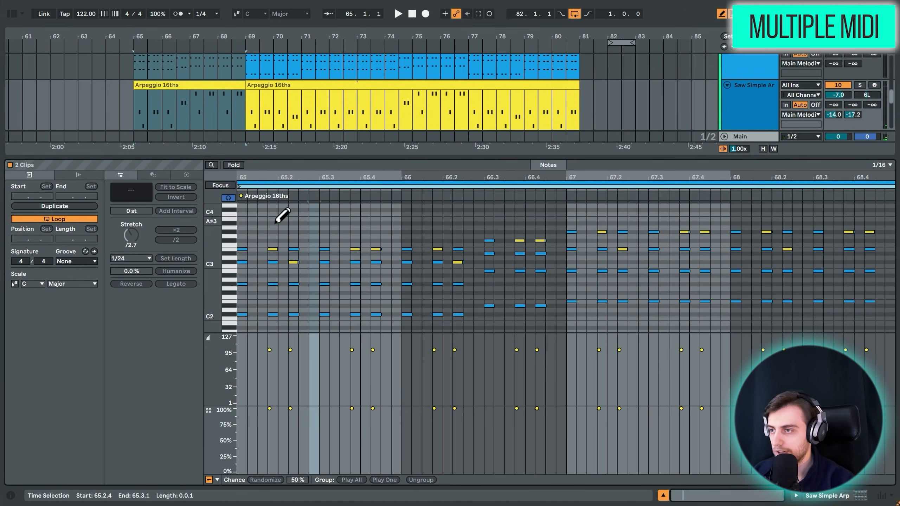
pyautogui.click(273, 223)
pyautogui.click(311, 227)
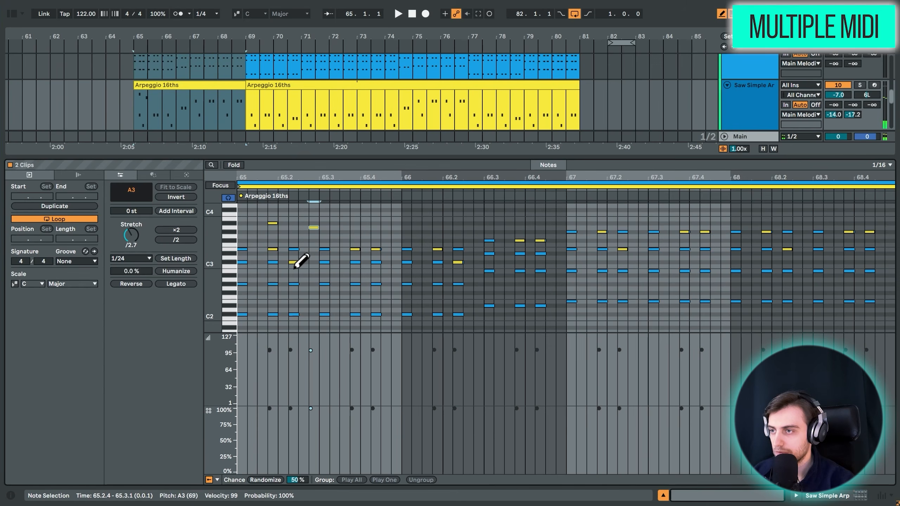
# - Bring the Pluck Chords Evolving clip to the foreground, draw an A3 note at 65.1.4 and undo it
pyautogui.click(257, 182)
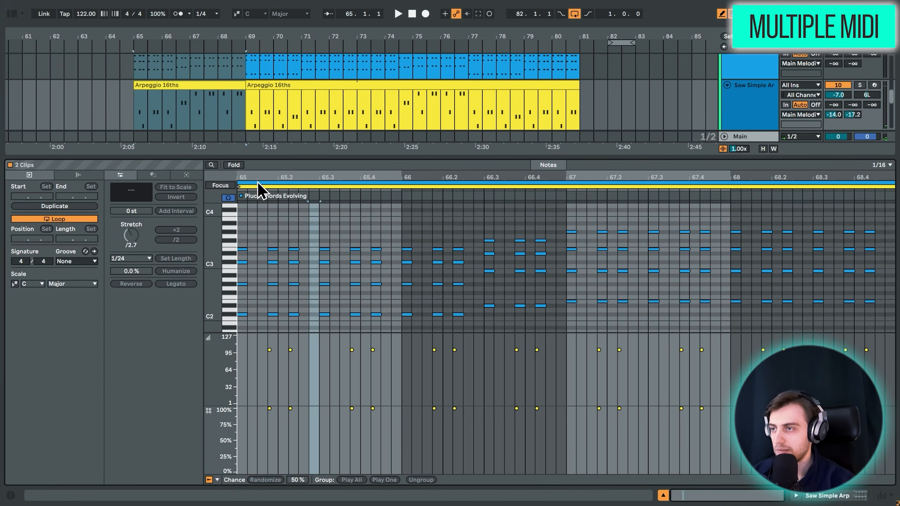
pyautogui.click(273, 227)
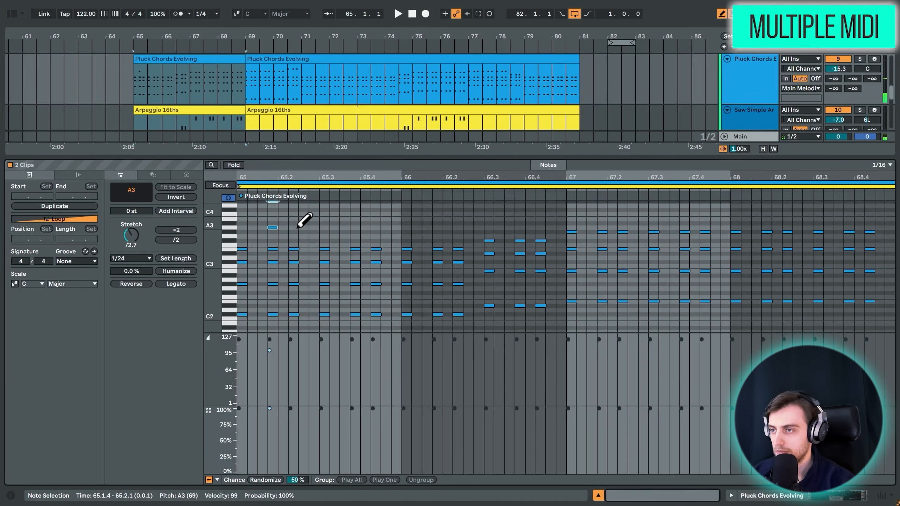
pyautogui.hotkey('ctrl', 'z')
pyautogui.click(294, 187)
pyautogui.click(294, 182)
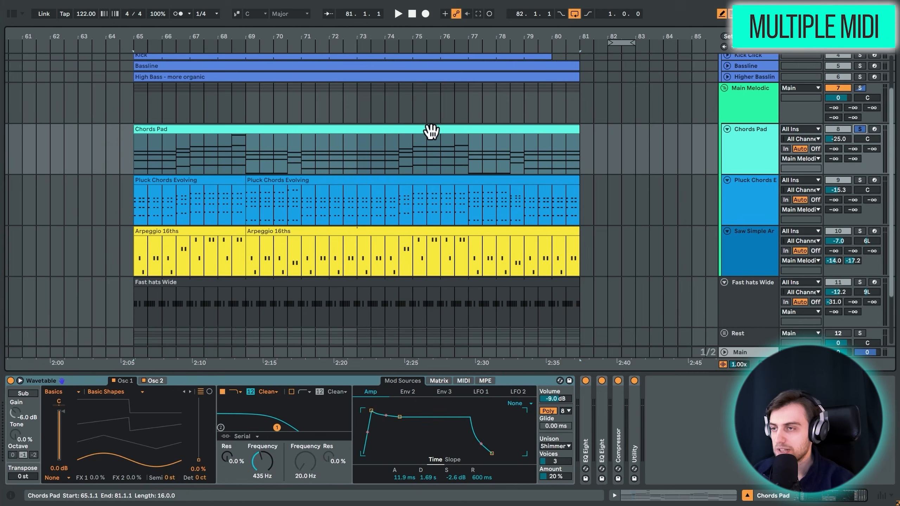
# - Open the Chords Pad clip's notes for inspection and return to the arrangement with the device view
pyautogui.click(438, 132)
pyautogui.doubleClick(438, 132)
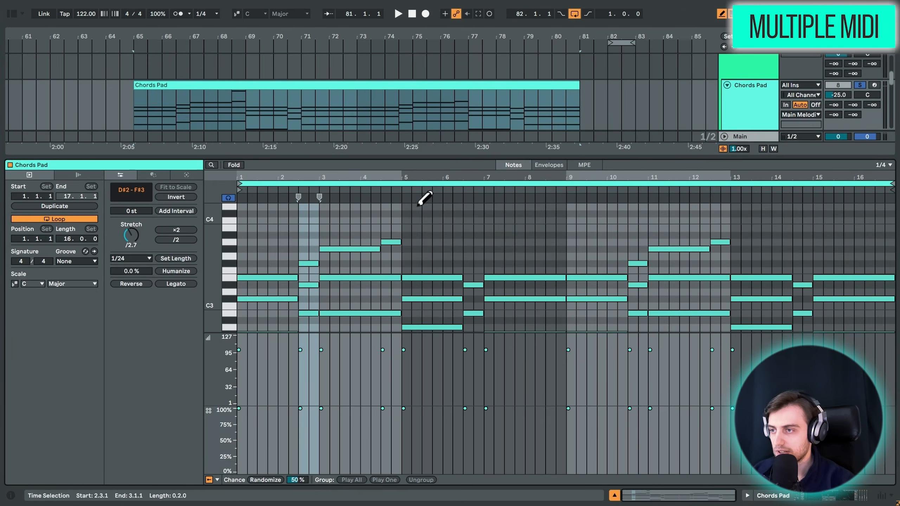
pyautogui.scroll(-4, 291, 238)
pyautogui.moveTo(213, 245); pyautogui.dragTo(198, 273)
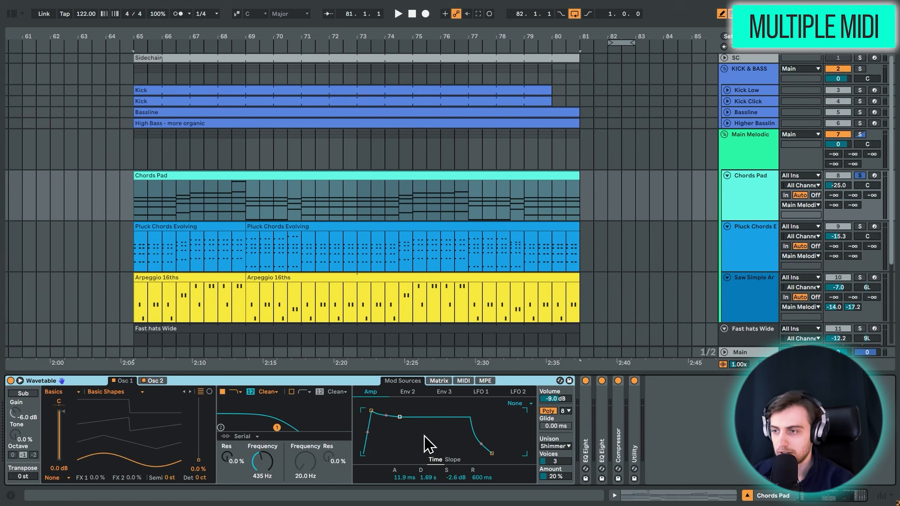
# - Shape Wavetable's amp envelope to 0 ms attack, 635 ms decay and -12 dB sustain during playback, and check the modulation matrix
pyautogui.press('space')
pyautogui.moveTo(452, 477); pyautogui.dragTo(452, 503)
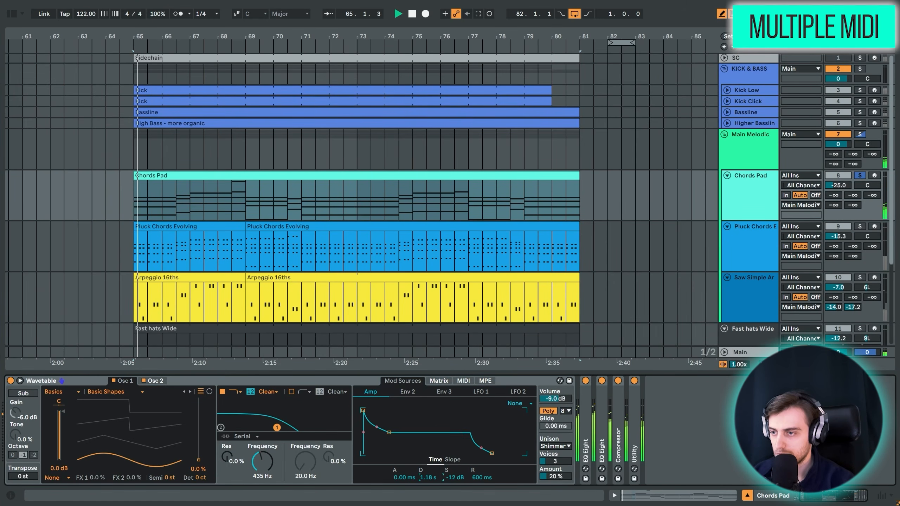
pyautogui.click(439, 380)
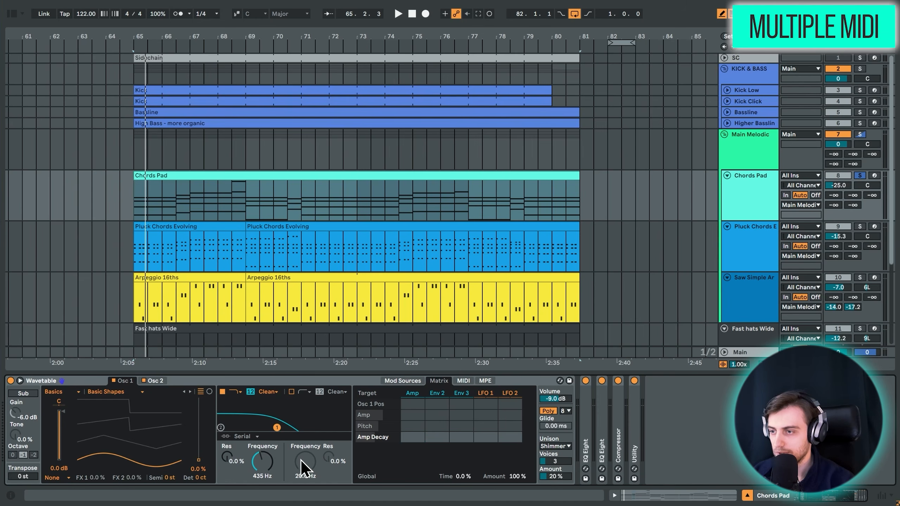
pyautogui.click(403, 380)
# - Open the Chords Pad clip's notes, hide the Chance lane and shrink the Velocity lane
pyautogui.click(221, 176)
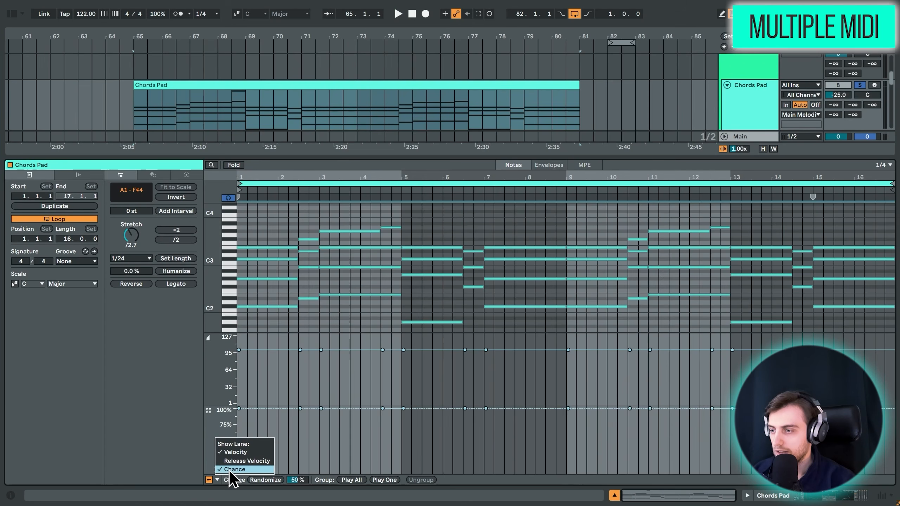
pyautogui.click(227, 470)
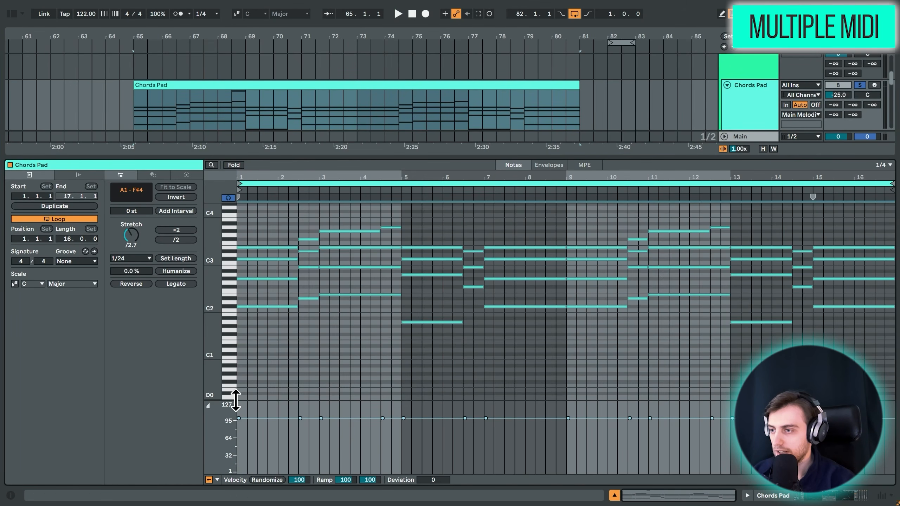
pyautogui.moveTo(224, 414); pyautogui.dragTo(240, 421)
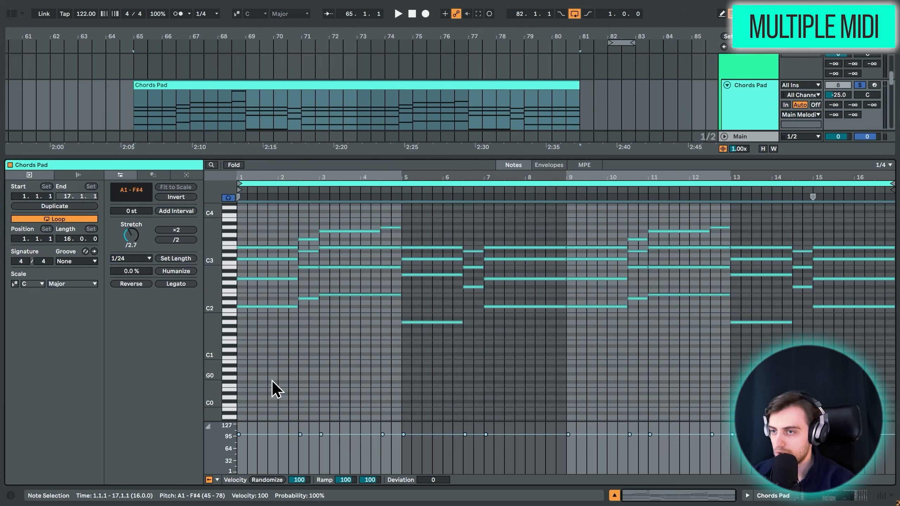
pyautogui.click(264, 362)
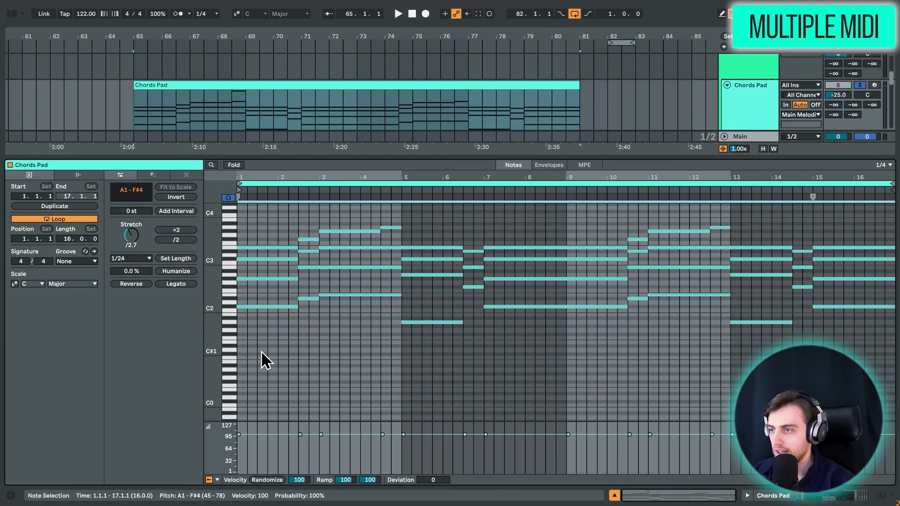
# - Choose the Strum transformation and select only the notes of the clip's first chord
pyautogui.click(153, 175)
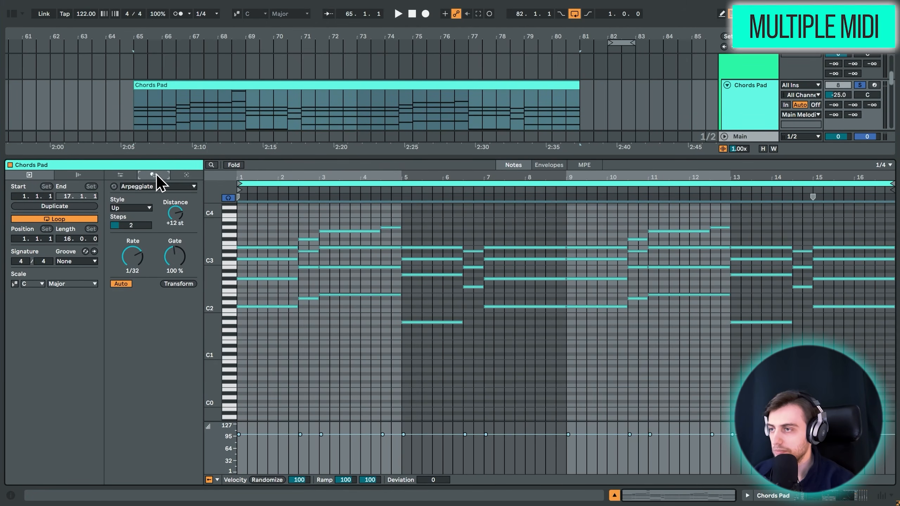
pyautogui.click(158, 186)
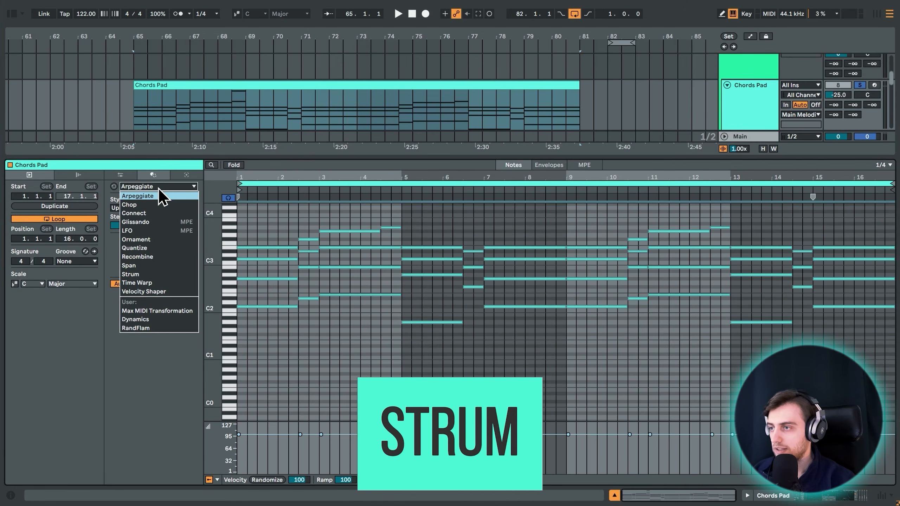
pyautogui.click(138, 274)
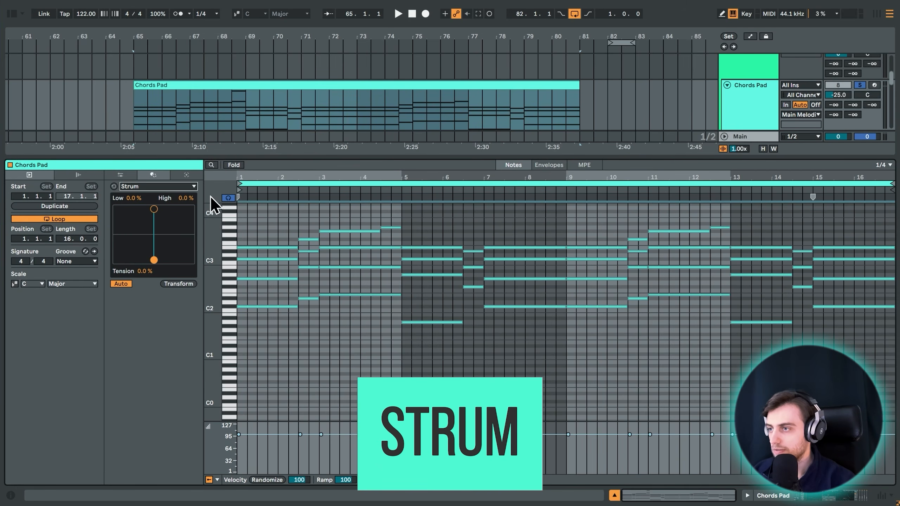
pyautogui.moveTo(241, 175); pyautogui.dragTo(241, 221)
pyautogui.moveTo(286, 218); pyautogui.dragTo(261, 401)
pyautogui.moveTo(241, 177); pyautogui.dragTo(241, 209)
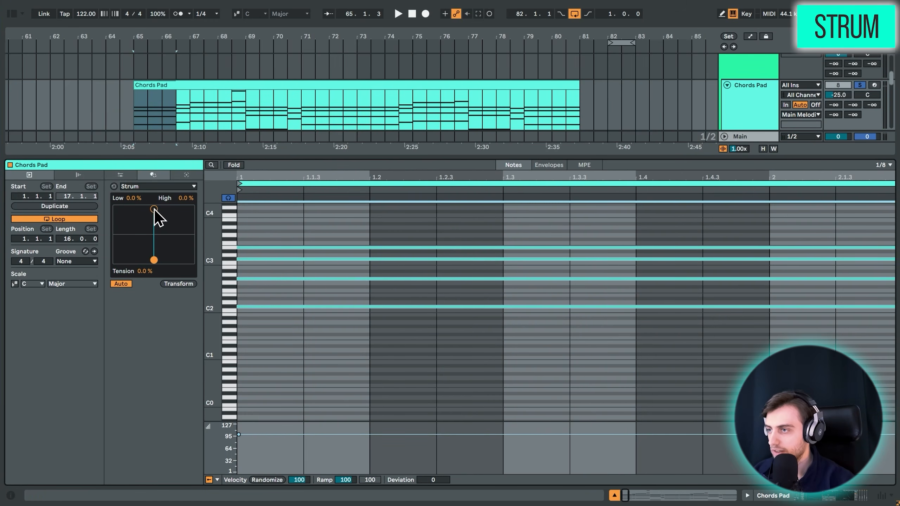
# - Strum the first chord with High at 52% and Tension at 14%, and listen to it
pyautogui.moveTo(154, 209); pyautogui.dragTo(184, 201)
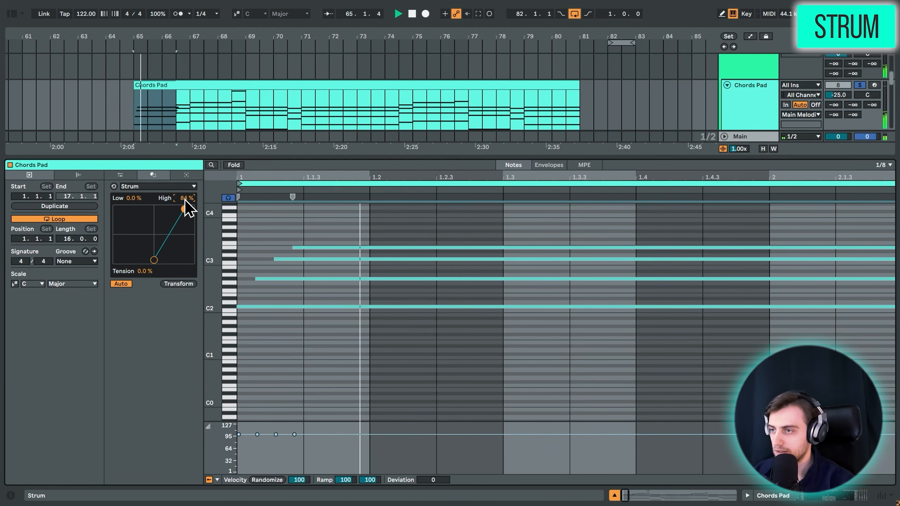
pyautogui.moveTo(185, 209); pyautogui.dragTo(169, 203)
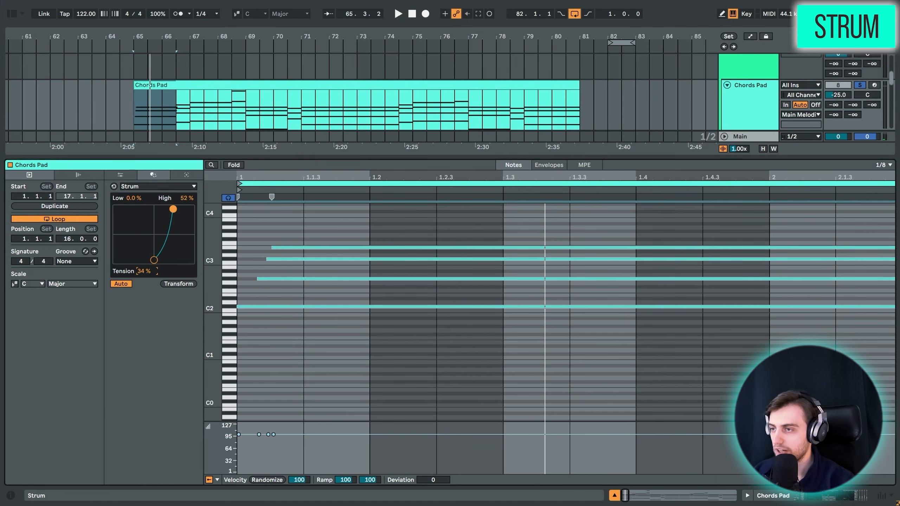
pyautogui.press('space')
pyautogui.press('space')
pyautogui.moveTo(144, 271); pyautogui.dragTo(144, 294)
pyautogui.press('space')
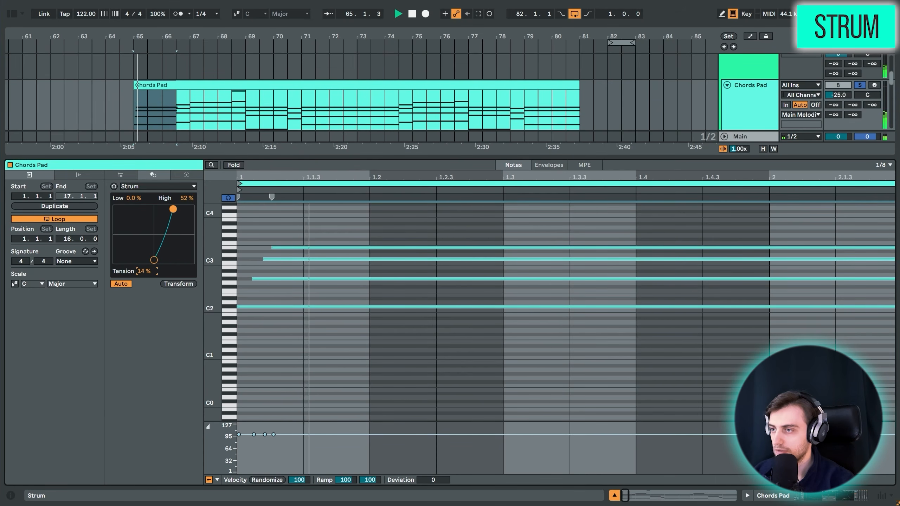
# - Set the Strum tension to -25% for the first chord and play it back
pyautogui.press('space')
pyautogui.moveTo(166, 234); pyautogui.dragTo(166, 228)
pyautogui.press('space')
pyautogui.press('space')
pyautogui.press('space')
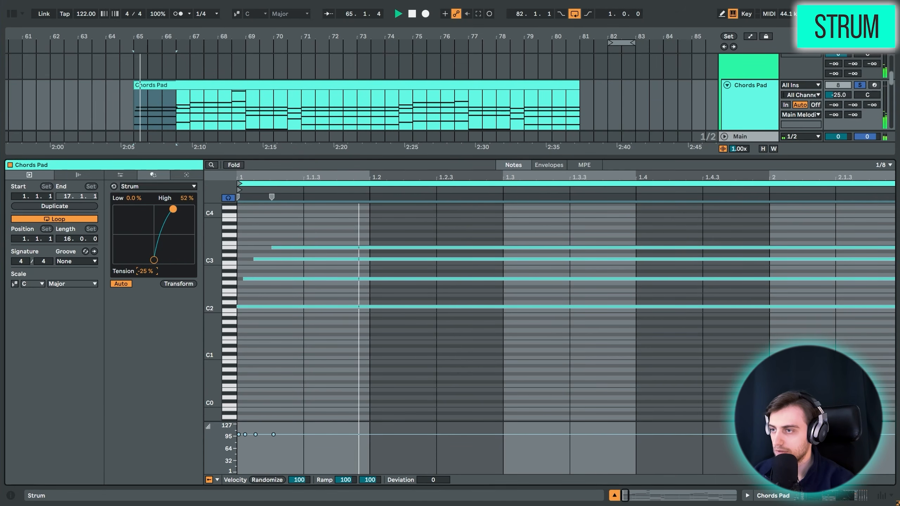
pyautogui.press('space')
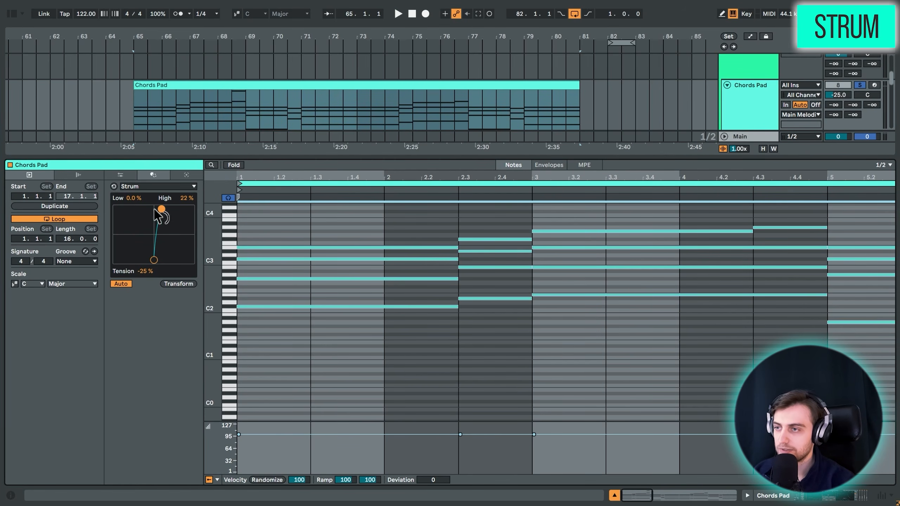
# - Strum all notes of the Chords Pad clip with High at 26% and Tension at -32%, and play the clip
pyautogui.click(298, 235)
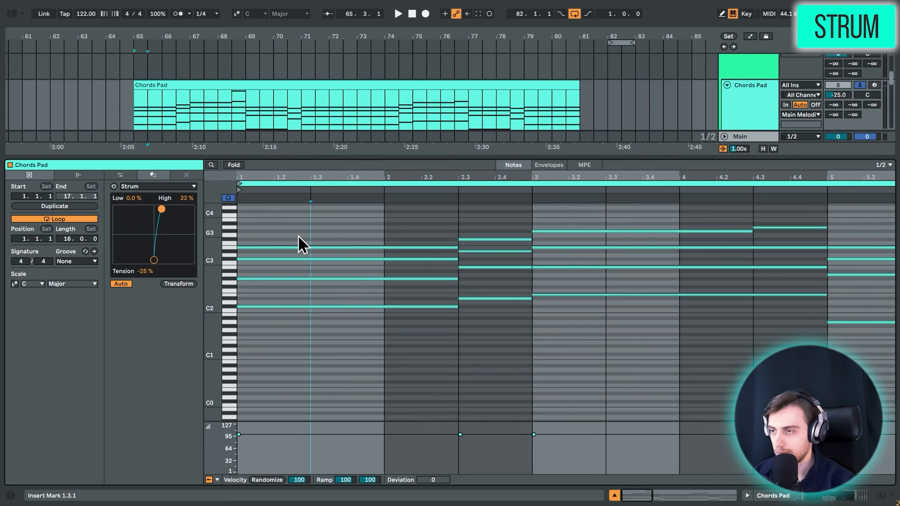
pyautogui.hotkey('ctrl', 'a')
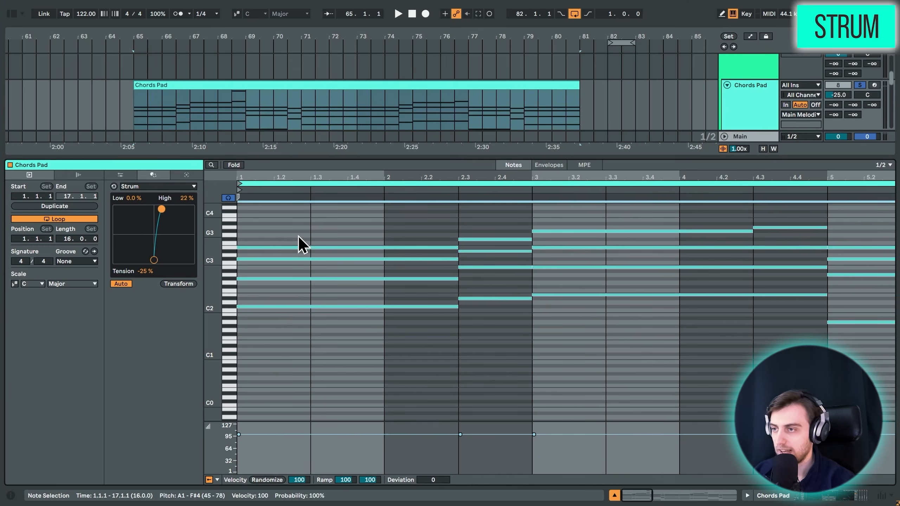
pyautogui.click(185, 285)
pyautogui.press('space')
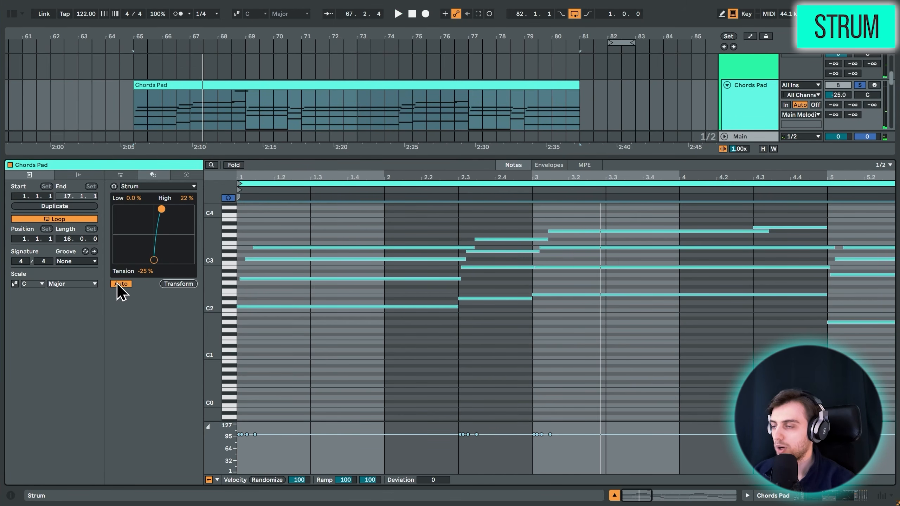
pyautogui.moveTo(165, 210); pyautogui.dragTo(160, 237)
pyautogui.press('space')
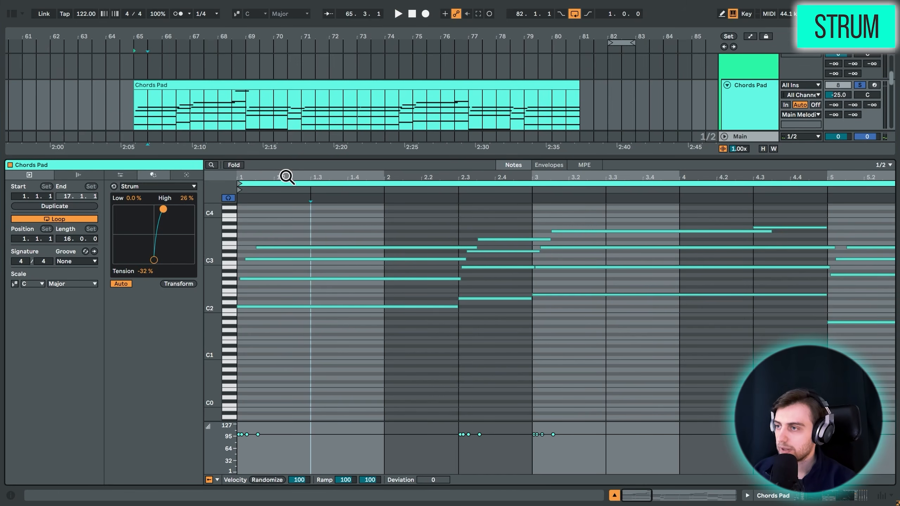
# - Humanize all notes of the strummed clip, play it, and set the Humanize amount to 5.5%
pyautogui.moveTo(287, 177); pyautogui.dragTo(286, 149)
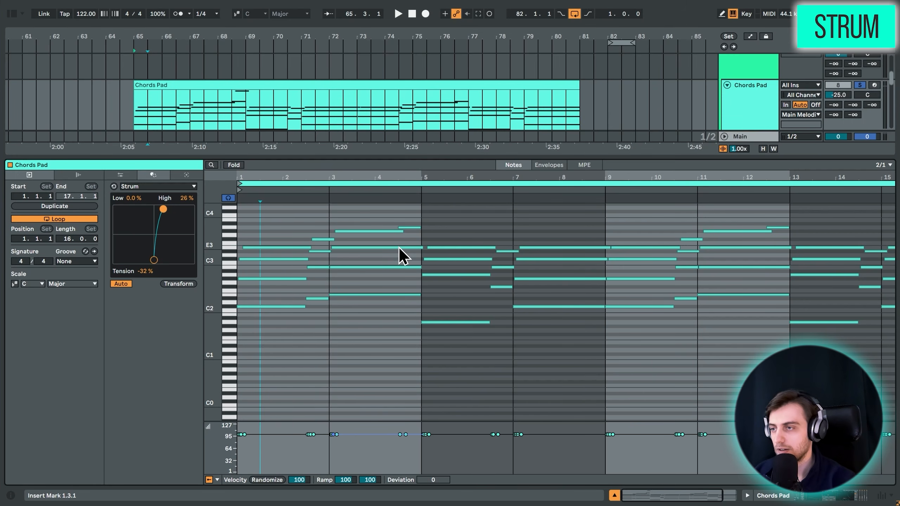
pyautogui.moveTo(290, 177); pyautogui.dragTo(289, 205)
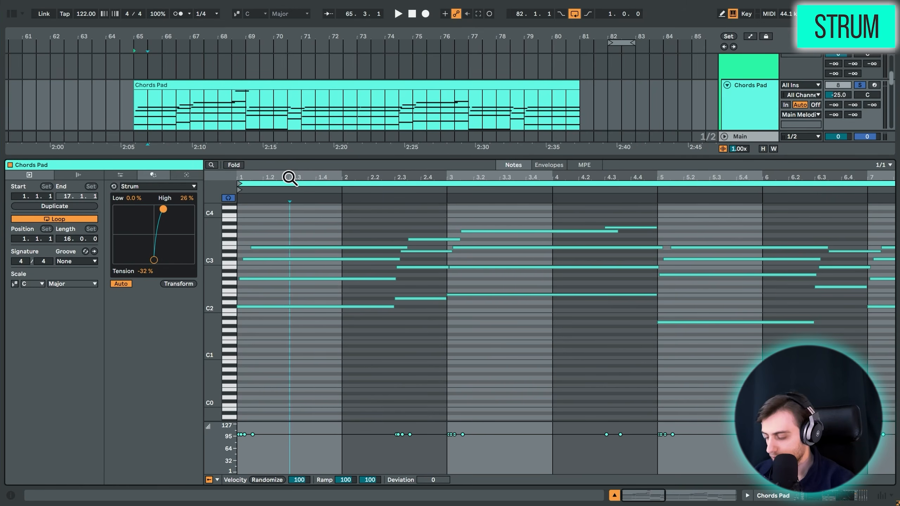
pyautogui.hotkey('ctrl', 'a')
pyautogui.click(129, 172)
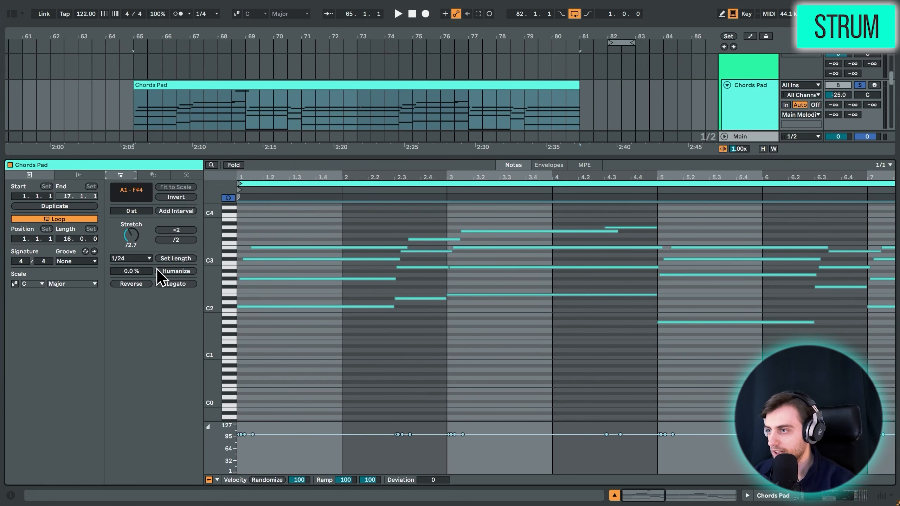
pyautogui.moveTo(131, 271); pyautogui.dragTo(131, 261)
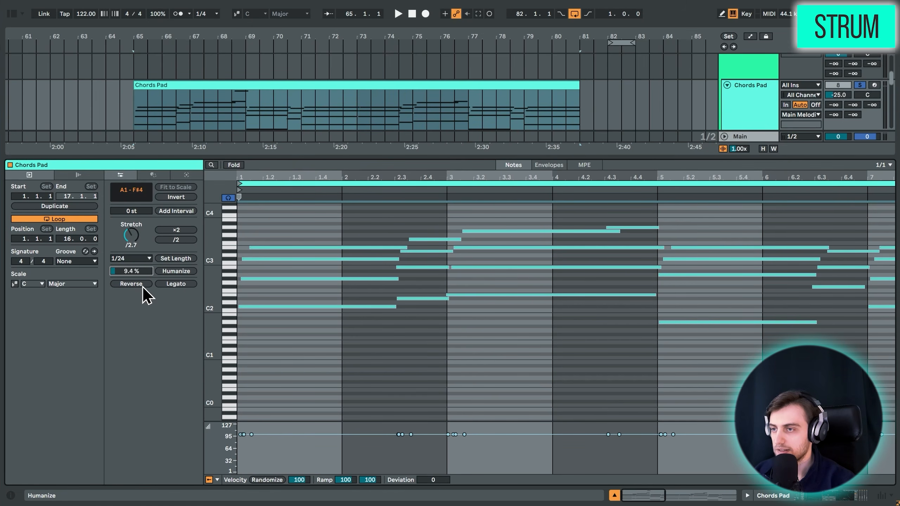
pyautogui.press('space')
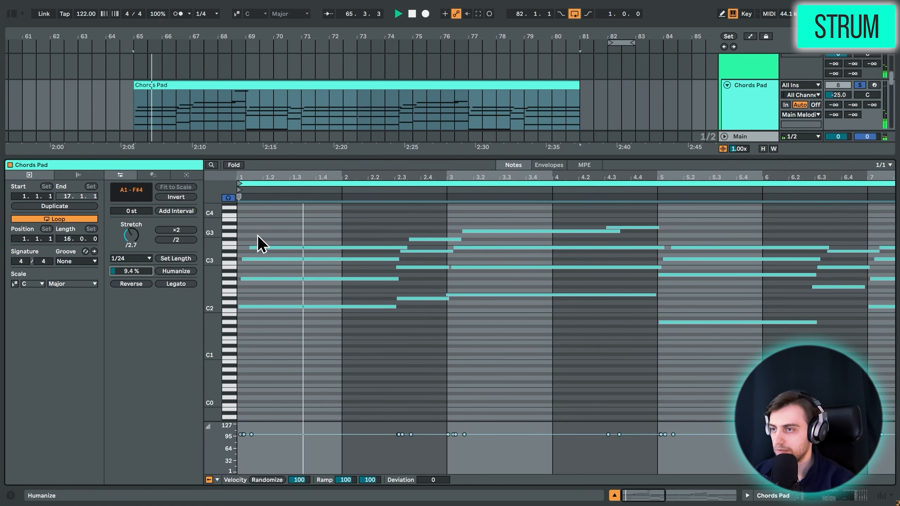
pyautogui.moveTo(136, 269); pyautogui.dragTo(136, 274)
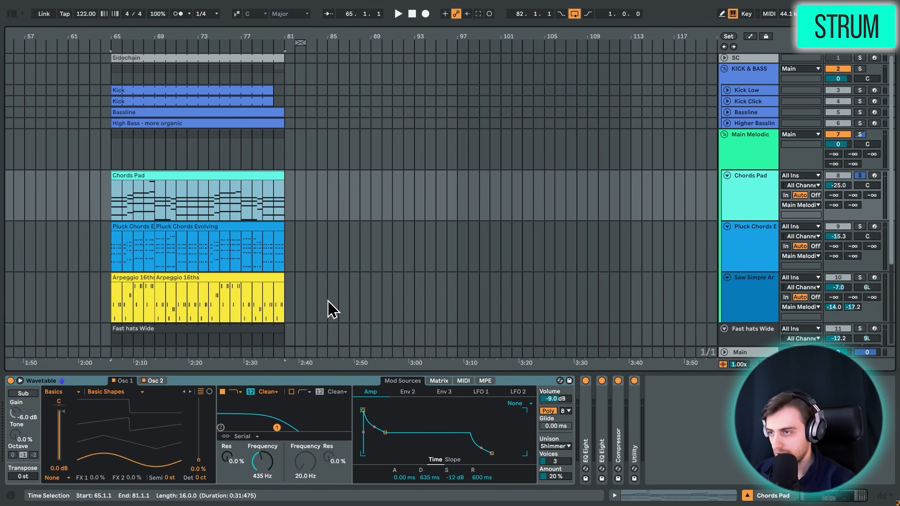
# - Paste the Chords Pad clip onto the Saw Simple Arp track at bar 85 and loop its 16 bars
pyautogui.click(327, 308)
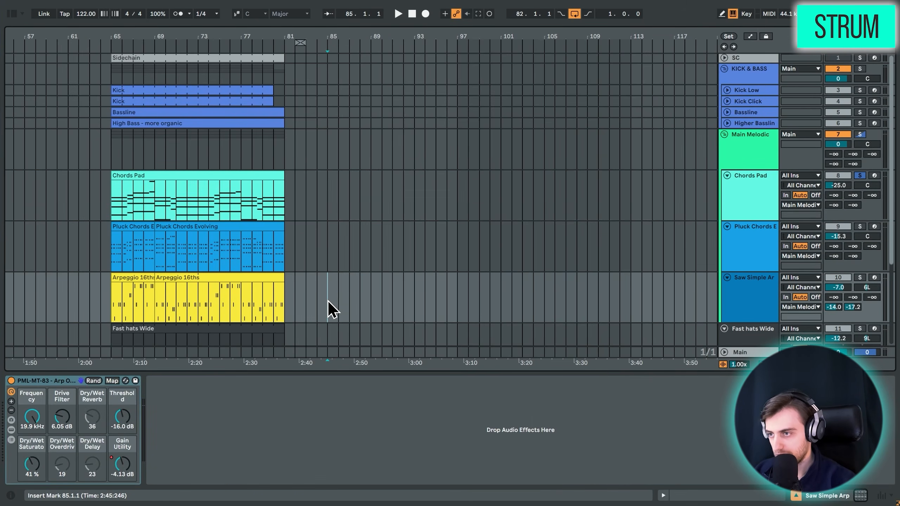
pyautogui.hotkey('ctrl', 'v')
pyautogui.hotkey('ctrl', 'l')
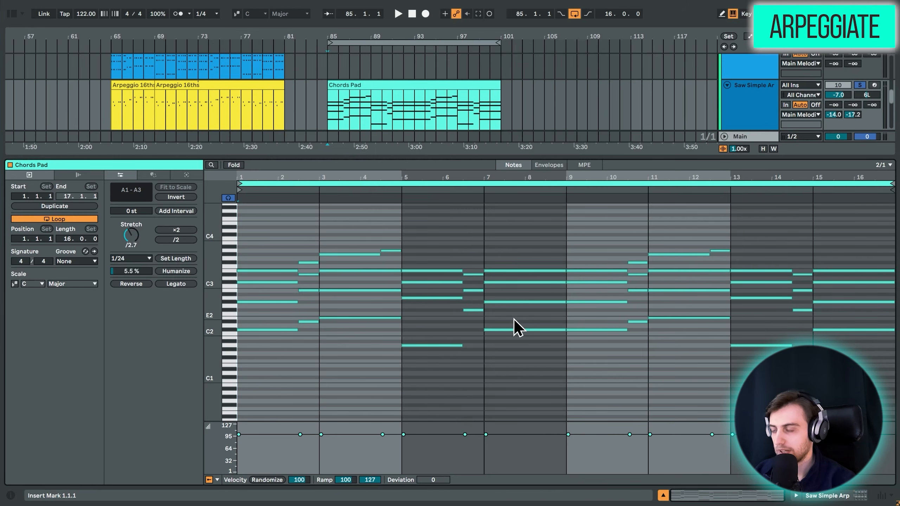
# - Apply the Arpeggiate transformation to all notes of the pasted clip at a 1/8 rate and play it
pyautogui.hotkey('ctrl', 'a')
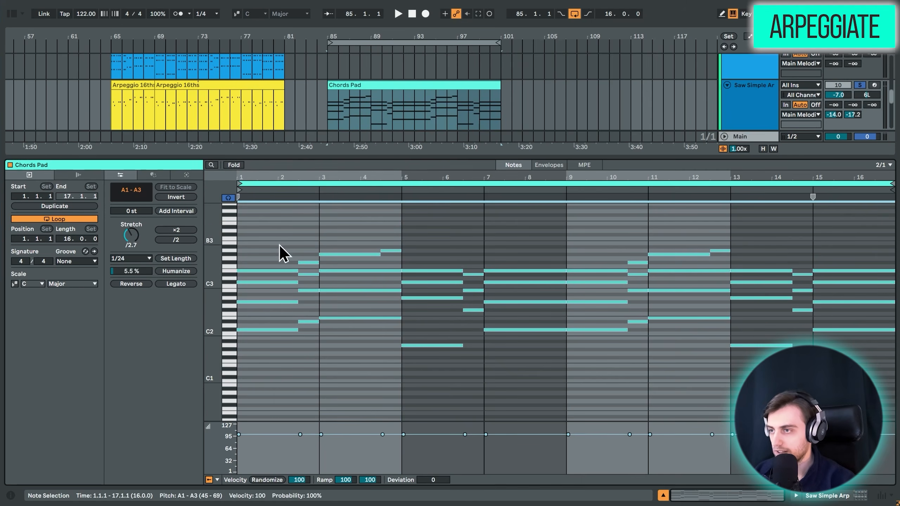
pyautogui.click(153, 174)
pyautogui.moveTo(133, 256); pyautogui.dragTo(133, 248)
pyautogui.press('space')
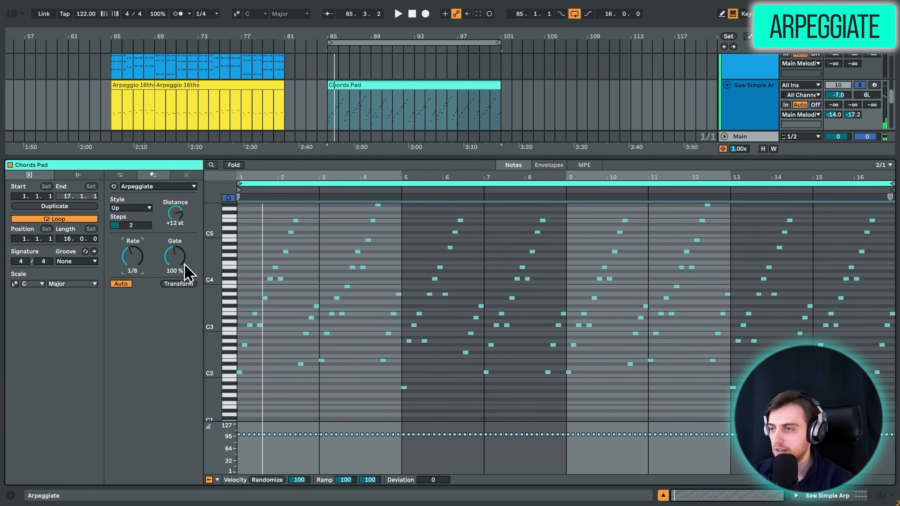
pyautogui.press('space')
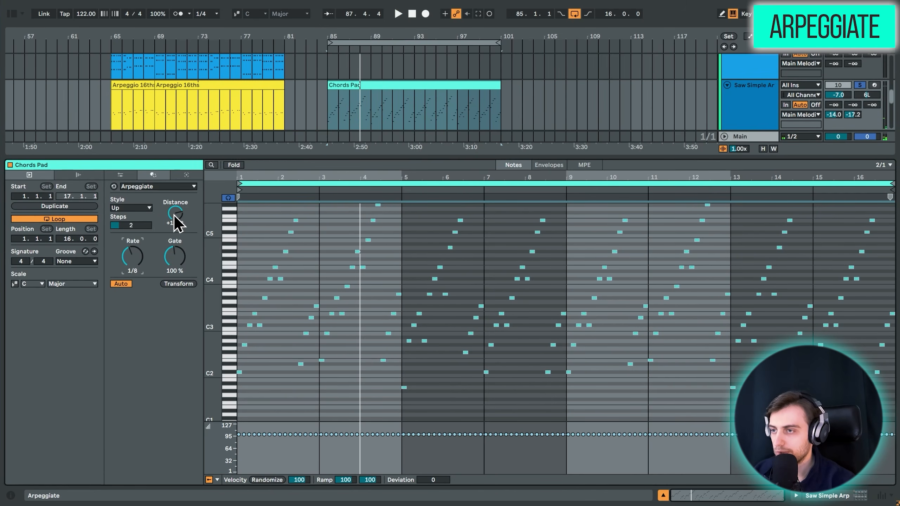
# - Set the Arpeggiate distance to 0 st and play the arpeggiated clip
pyautogui.moveTo(341, 38); pyautogui.dragTo(175, 86)
pyautogui.moveTo(175, 38); pyautogui.dragTo(203, 38)
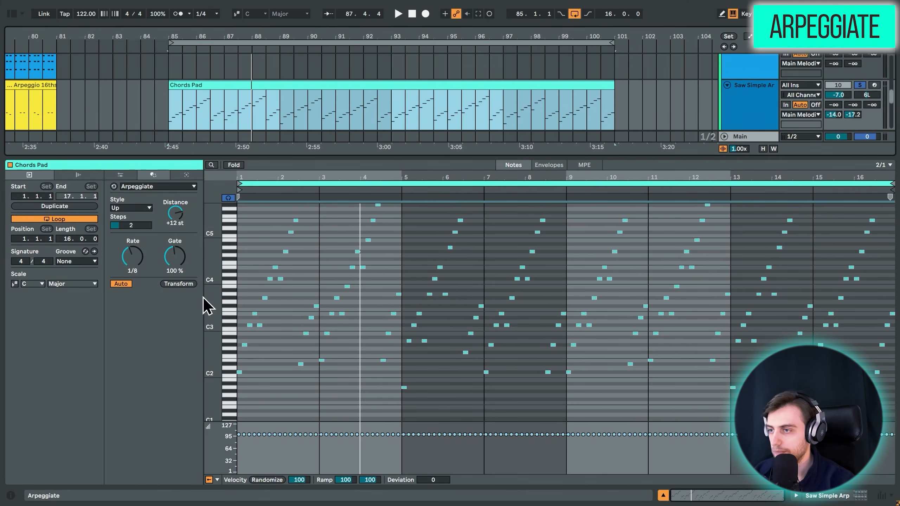
pyautogui.click(177, 215)
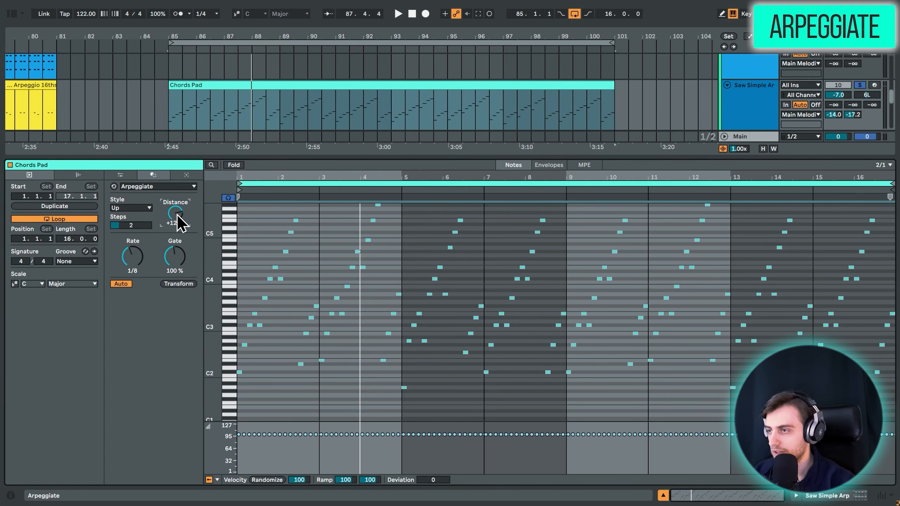
pyautogui.press('Delete')
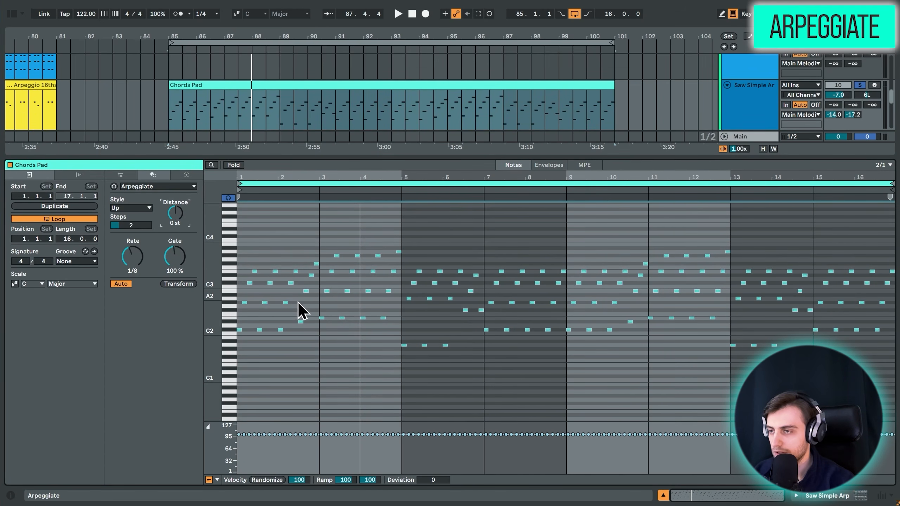
pyautogui.press('space')
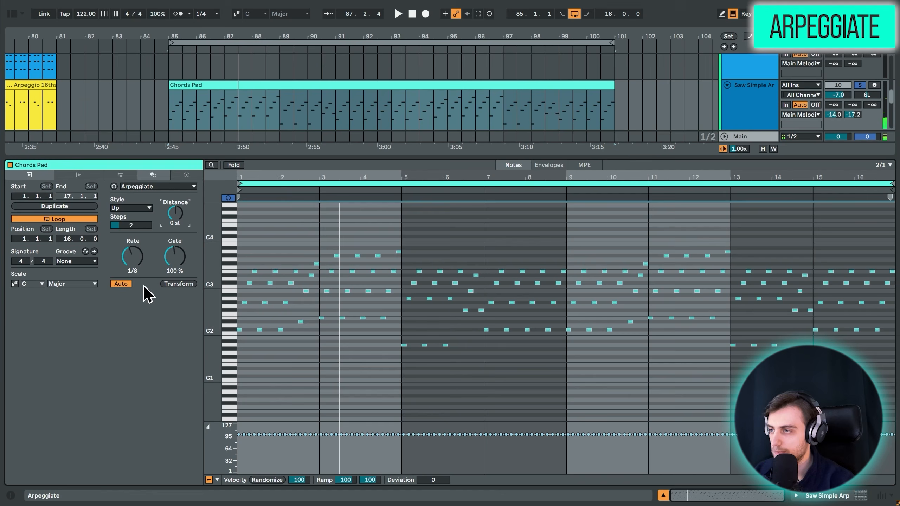
# - Set the Arpeggiate style of the Chords Pad clip on the Saw Simple Arp track to UpDown
pyautogui.click(138, 209)
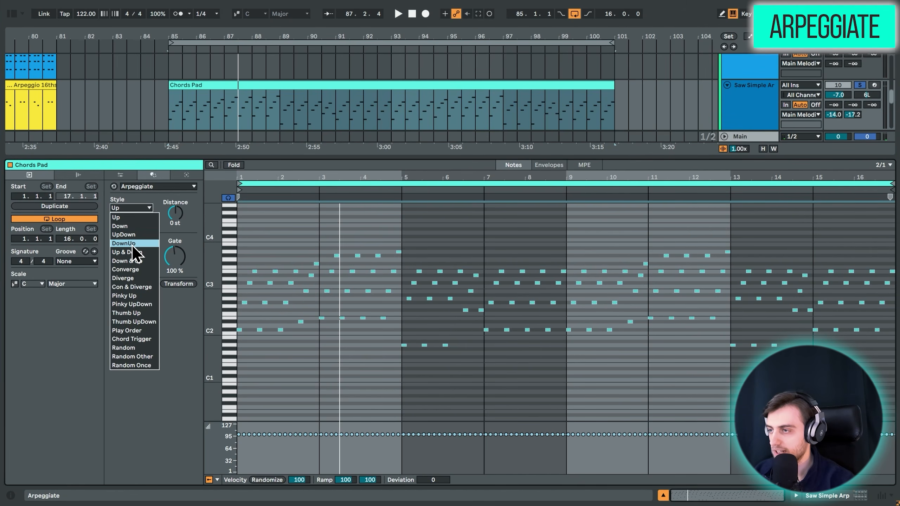
pyautogui.click(130, 235)
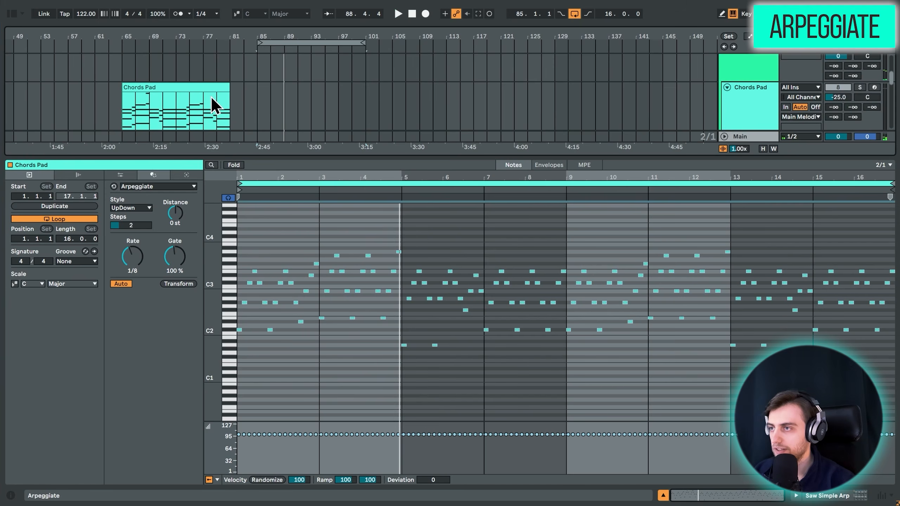
# - Copy the Kick Low track's Kick clip to bar 85 and paste the original Chords Pad clip again on the Saw Simple Arp track
pyautogui.scroll(10, 218, 76)
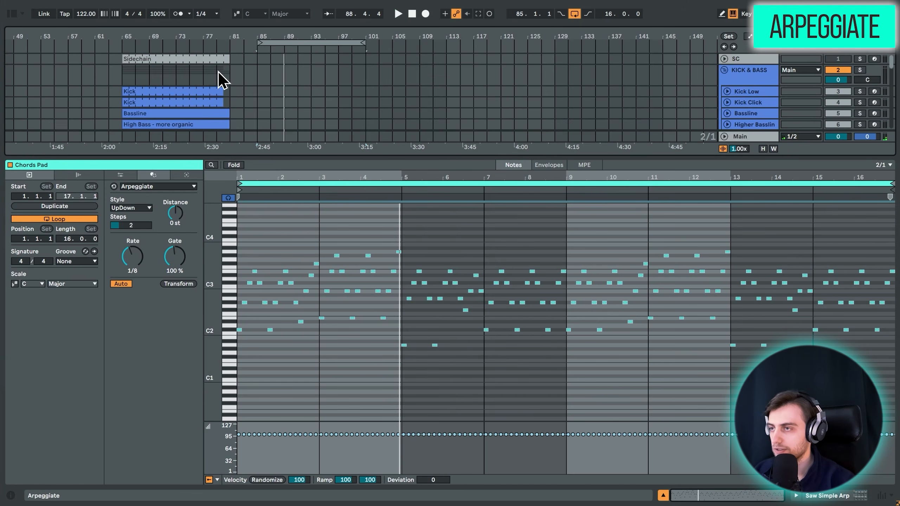
pyautogui.click(167, 91)
pyautogui.click(263, 93)
pyautogui.press('super+v')
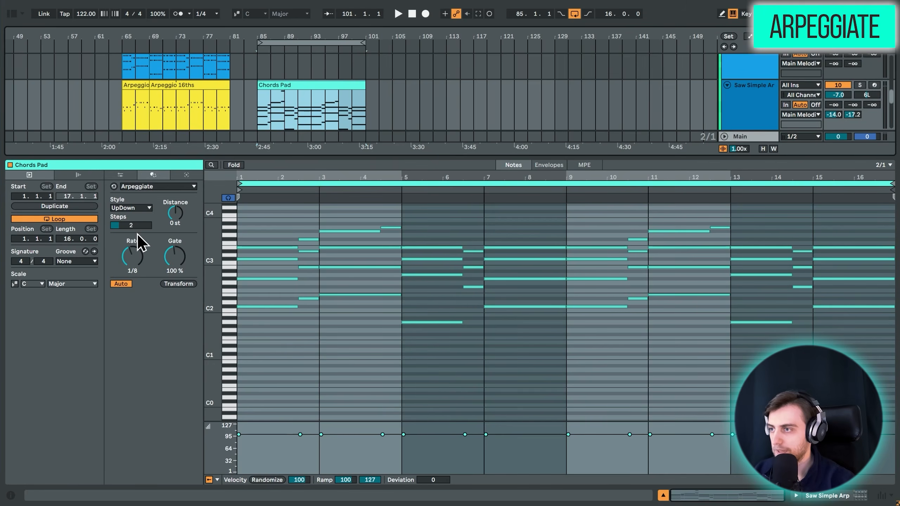
# - Arpeggiate the freshly pasted chords at a 1/12 rate and play the clip
pyautogui.moveTo(131, 254); pyautogui.dragTo(130, 248)
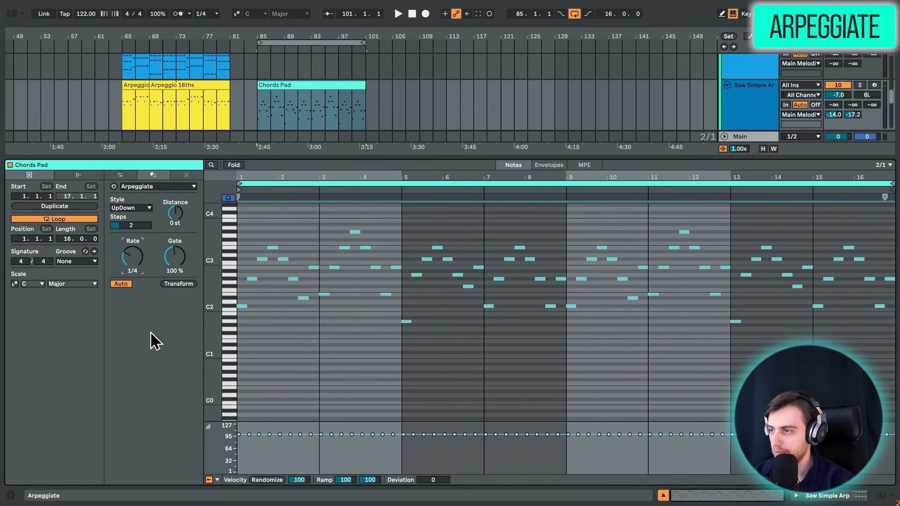
pyautogui.press('space')
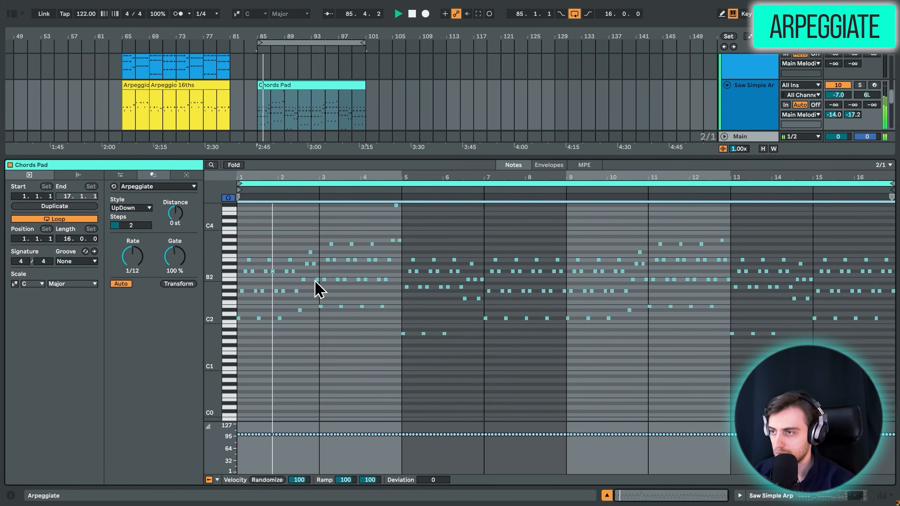
pyautogui.moveTo(214, 264); pyautogui.dragTo(226, 299)
pyautogui.press('space')
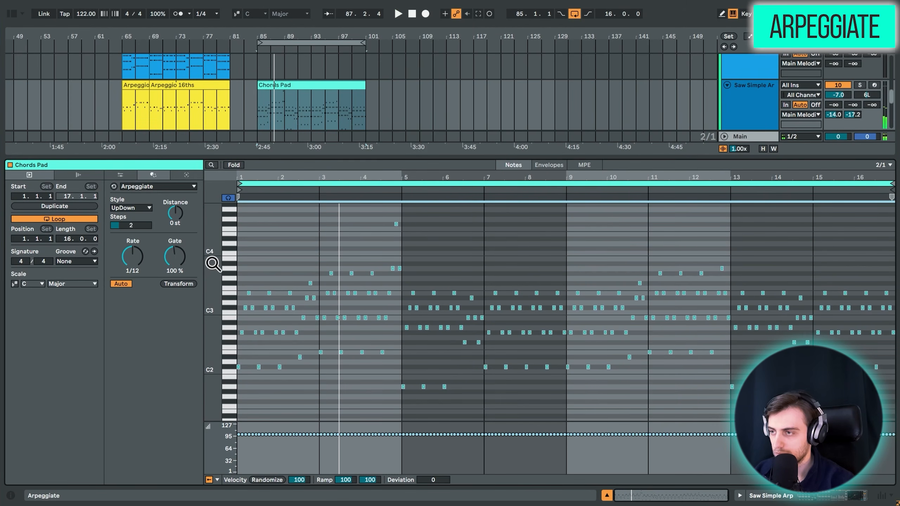
# - Adjust the Amp envelope's sustain in the Chords Pad track's Wavetable
pyautogui.hotkey('shift', 'Tab')
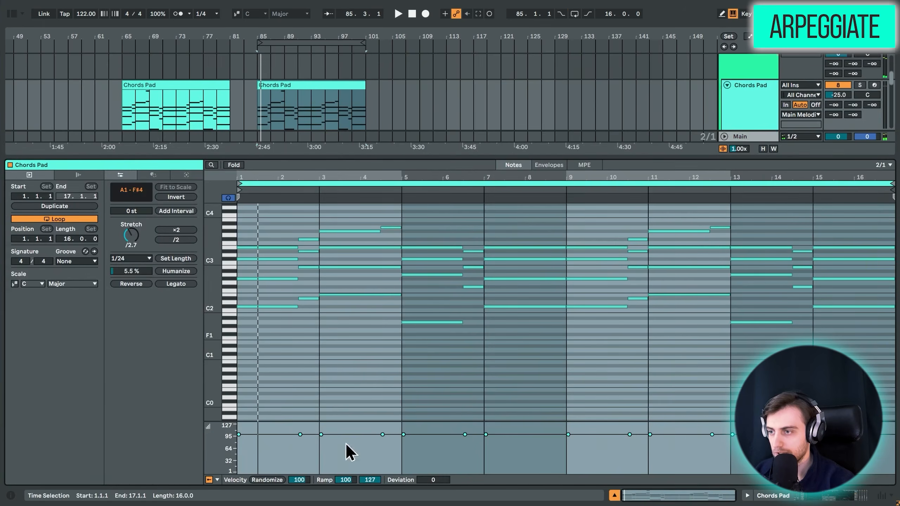
pyautogui.hotkey('shift', 'Tab')
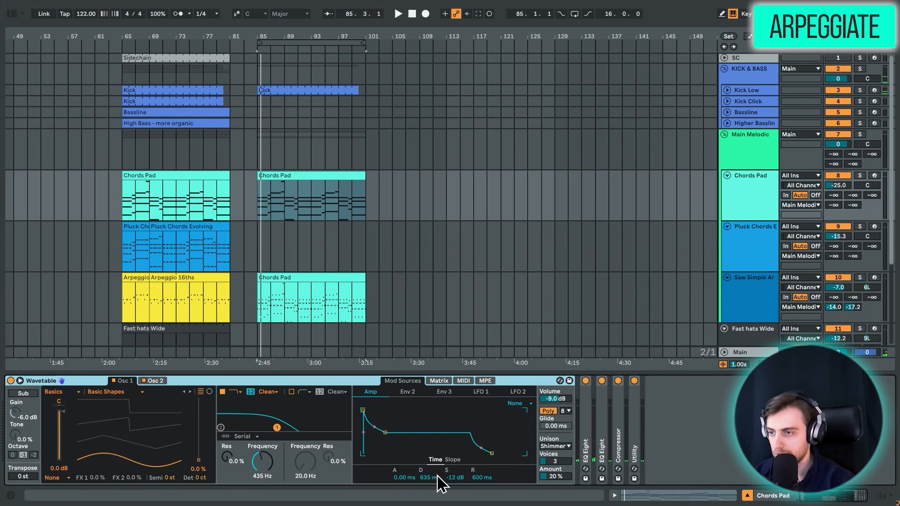
pyautogui.moveTo(456, 477); pyautogui.dragTo(455, 472)
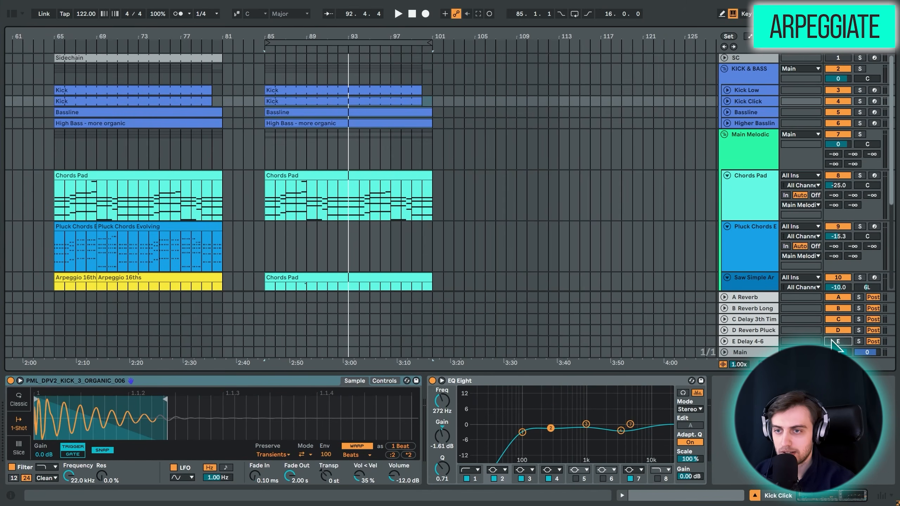
# - Deactivate the C Delay return track and play the arrangement from bar 85 with the kick, bass, chords and arpeggio
pyautogui.click(838, 321)
pyautogui.scroll(-5, 482, 242)
pyautogui.click(268, 173)
pyautogui.scroll(5, 331, 141)
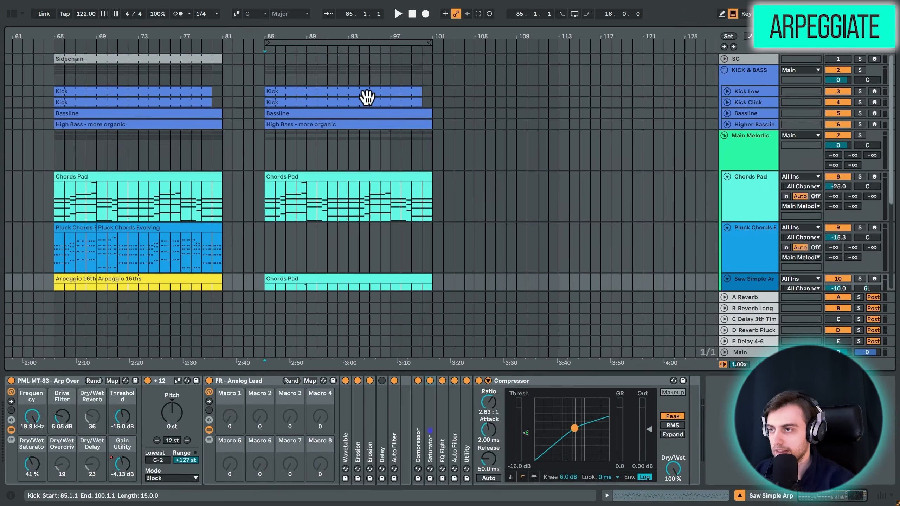
pyautogui.scroll(-4, 326, 134)
pyautogui.press('space')
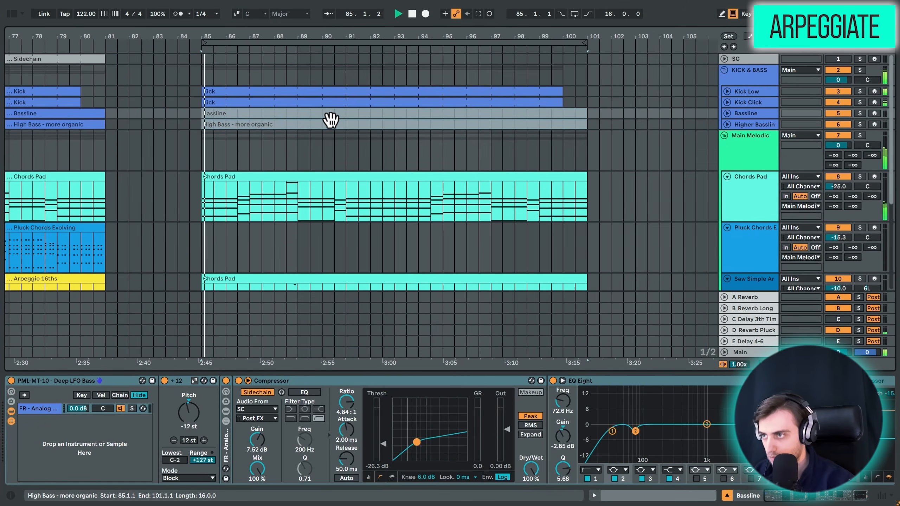
pyautogui.scroll(-4, 284, 141)
pyautogui.scroll(-4, 257, 164)
pyautogui.scroll(4, 251, 165)
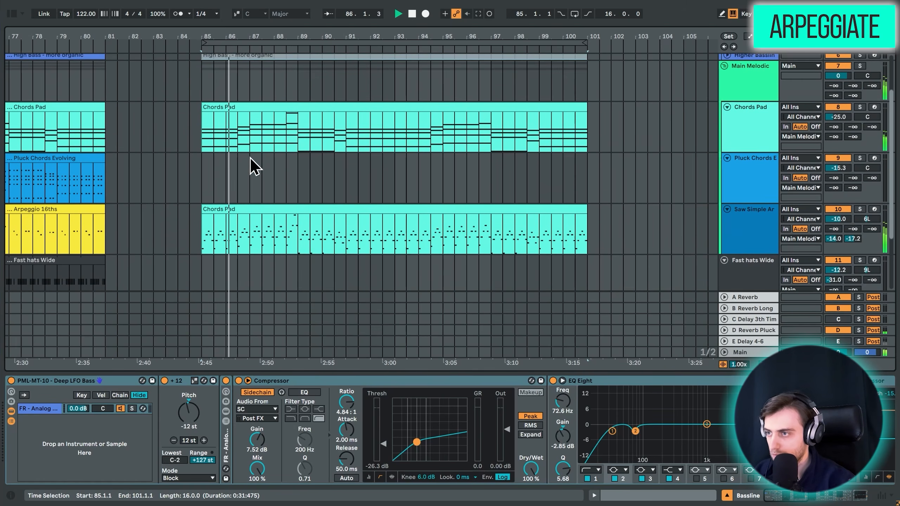
pyautogui.scroll(1, 255, 166)
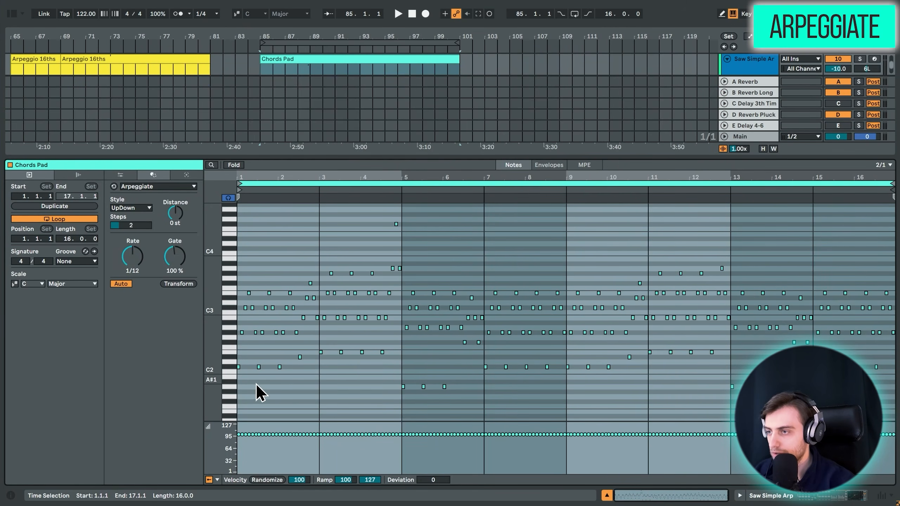
# - Split the arpeggiated clip at bar 89, loop its first four bars, and open that part for note editing
pyautogui.click(308, 389)
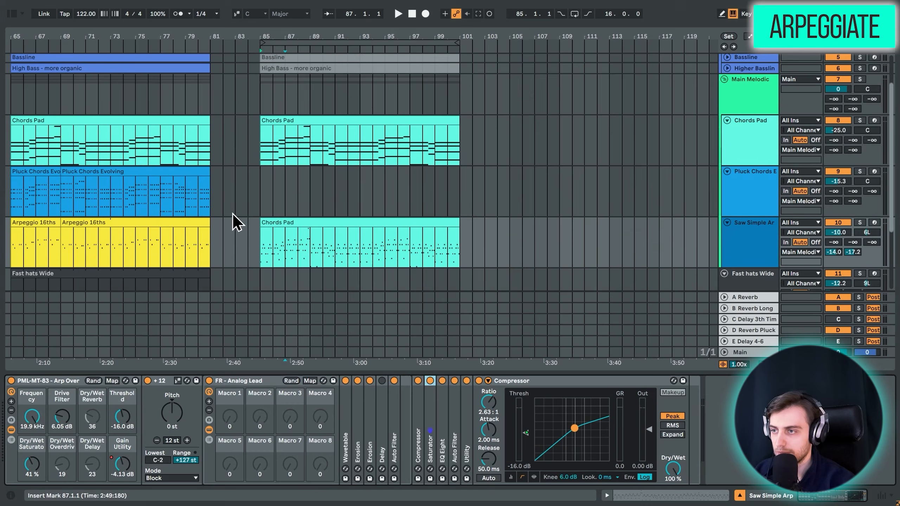
pyautogui.doubleClick(327, 226)
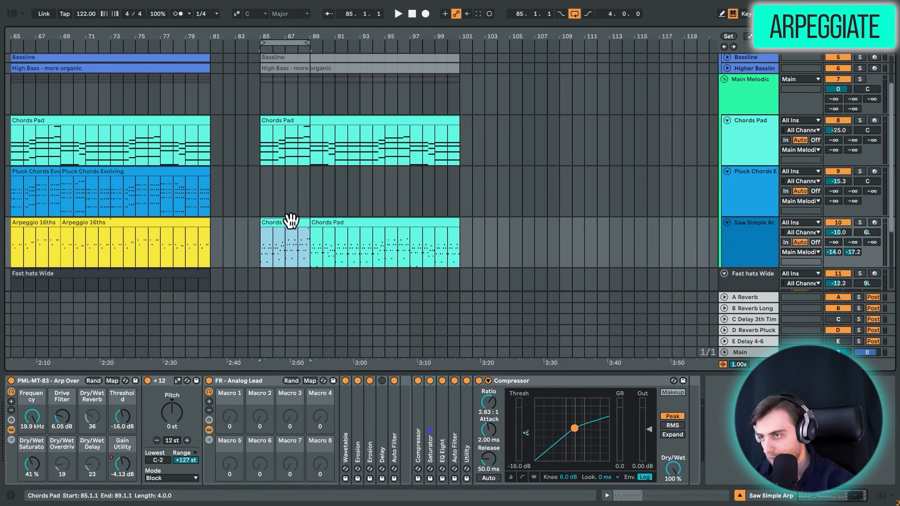
pyautogui.doubleClick(291, 224)
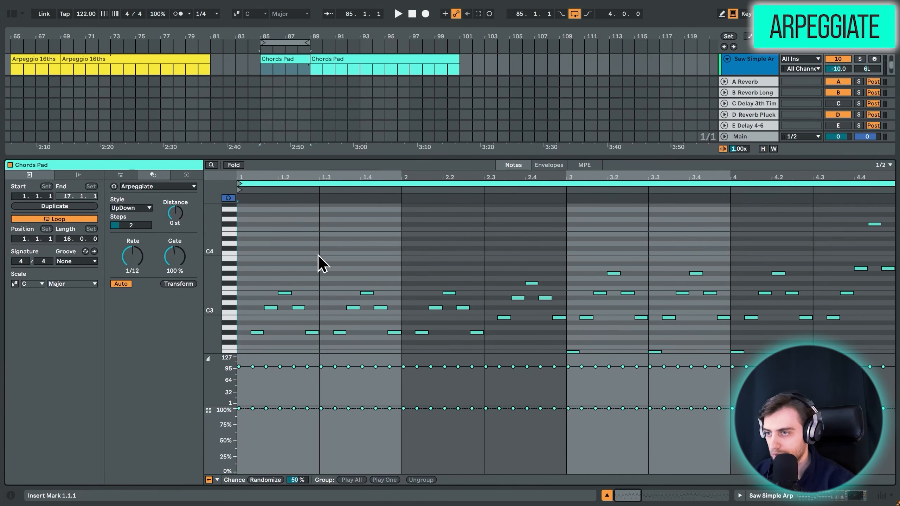
# - Set the four-bar clip's scale to C#/Db Minor and play it
pyautogui.scroll(-3, 345, 275)
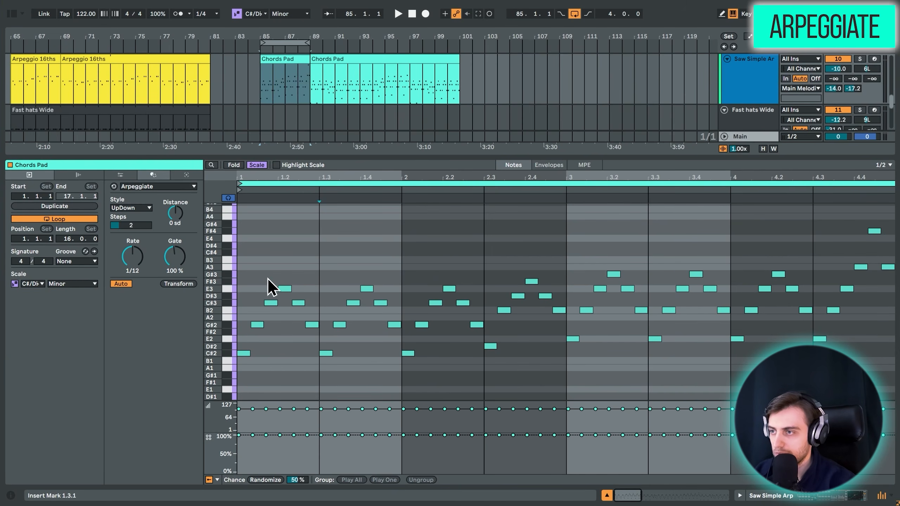
pyautogui.press('space')
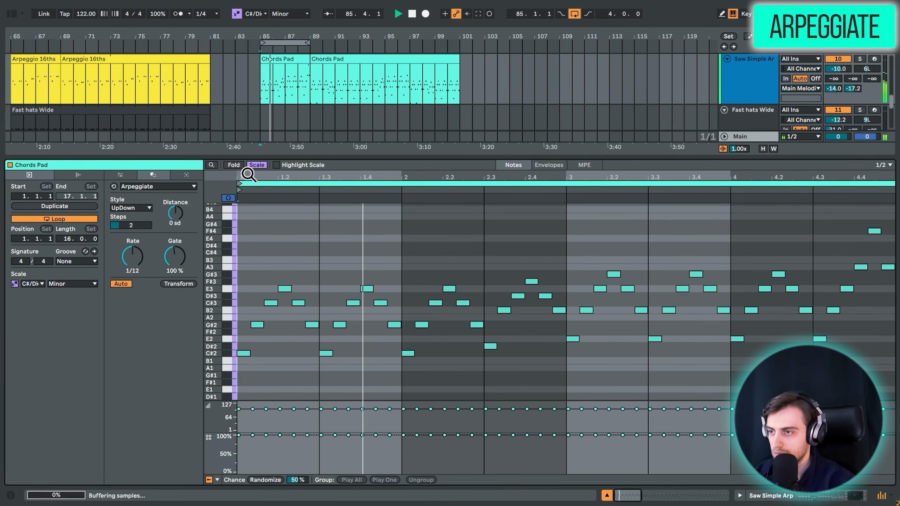
# - Try the Recombine transformation on the clip's note positions with rotations of 48, -24 and -3, and play the result
pyautogui.click(157, 186)
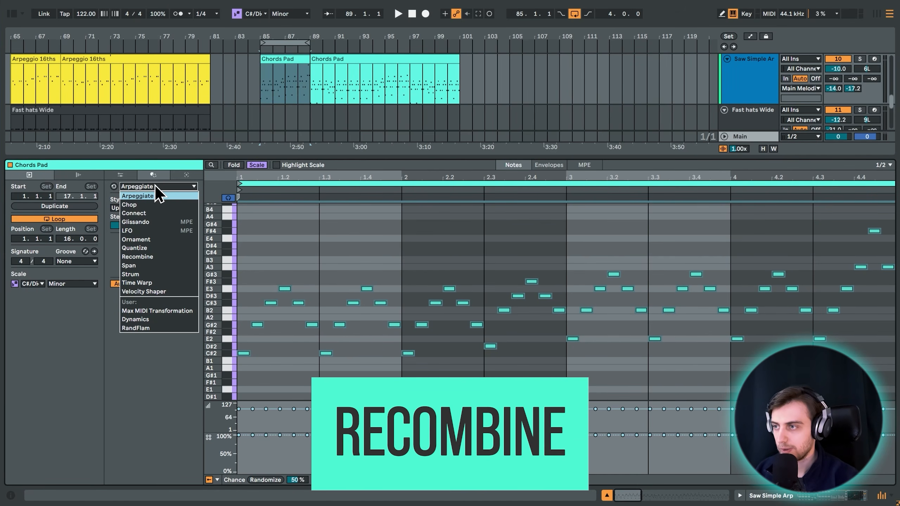
pyautogui.click(141, 257)
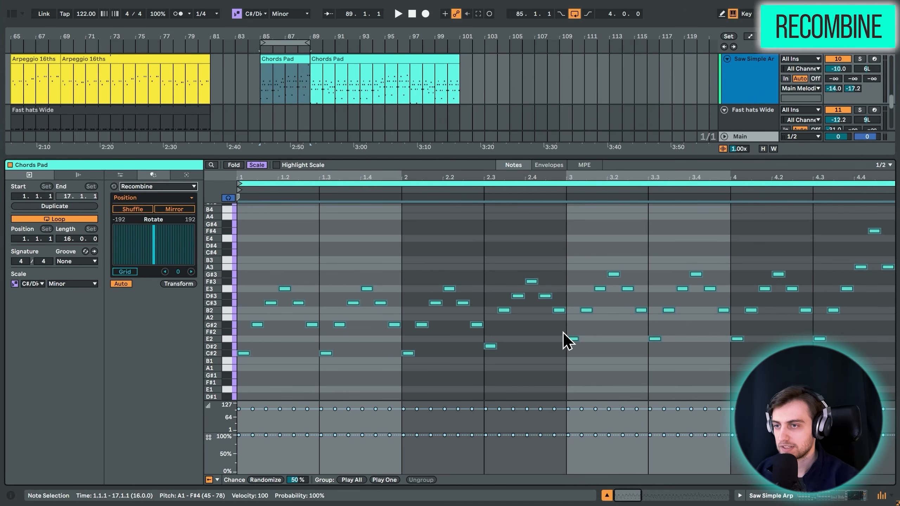
pyautogui.moveTo(199, 254); pyautogui.dragTo(189, 238)
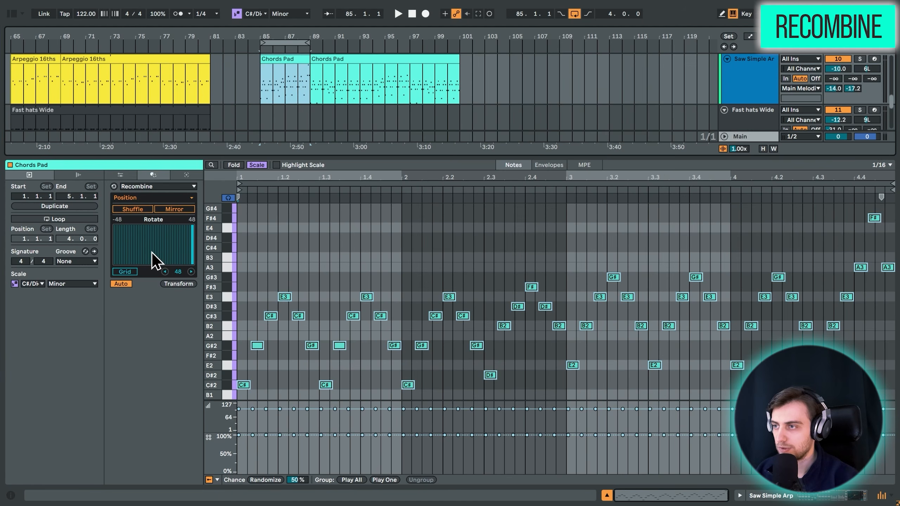
pyautogui.moveTo(152, 252)
pyautogui.mouseDown()
pyautogui.moveTo(174, 249)
pyautogui.moveTo(124, 250)
pyautogui.moveTo(156, 251)
pyautogui.moveTo(136, 251)
pyautogui.mouseUp()
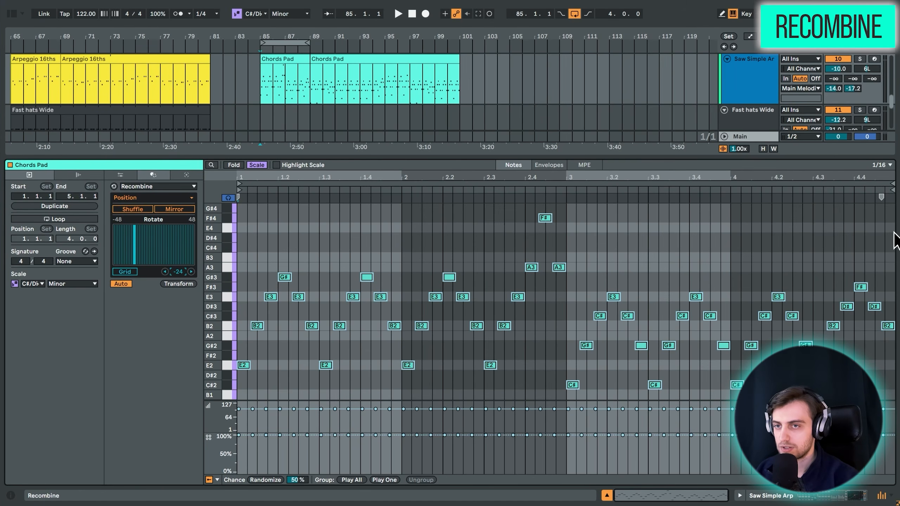
pyautogui.moveTo(130, 247); pyautogui.dragTo(149, 250)
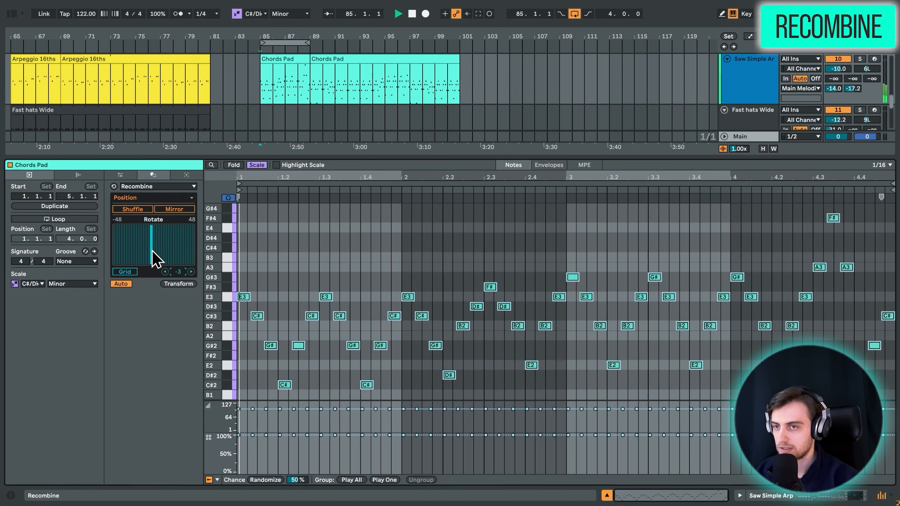
pyautogui.press('space')
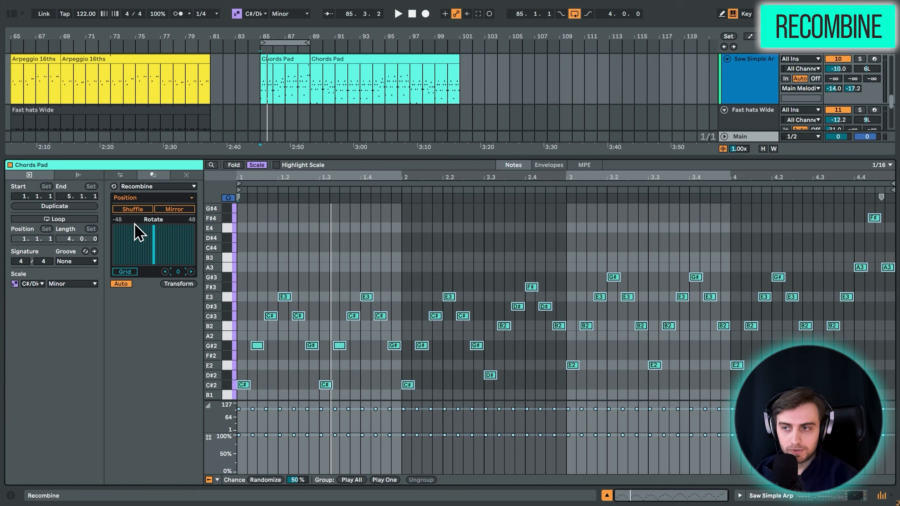
# - Apply Time Warp to the notes from 1.1 to 1.3, enabling the second breakpoint with a speed of ×4.1
pyautogui.click(152, 187)
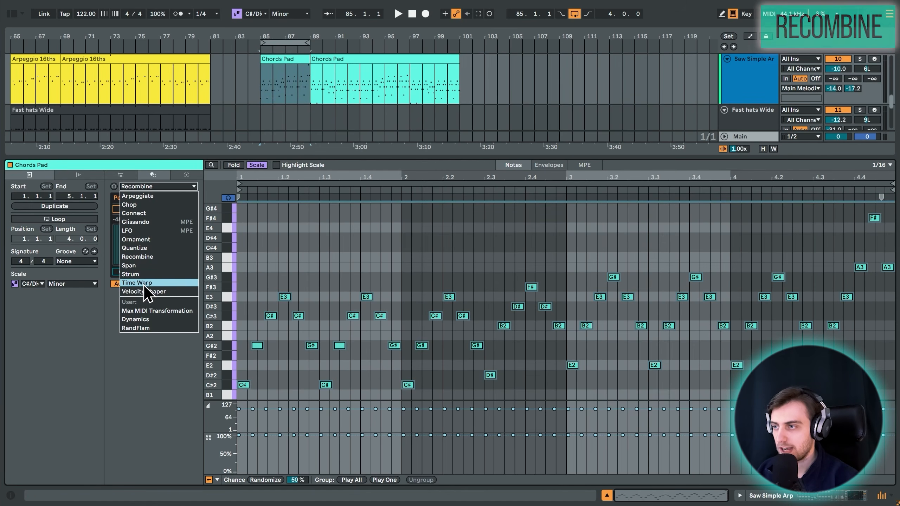
pyautogui.click(145, 284)
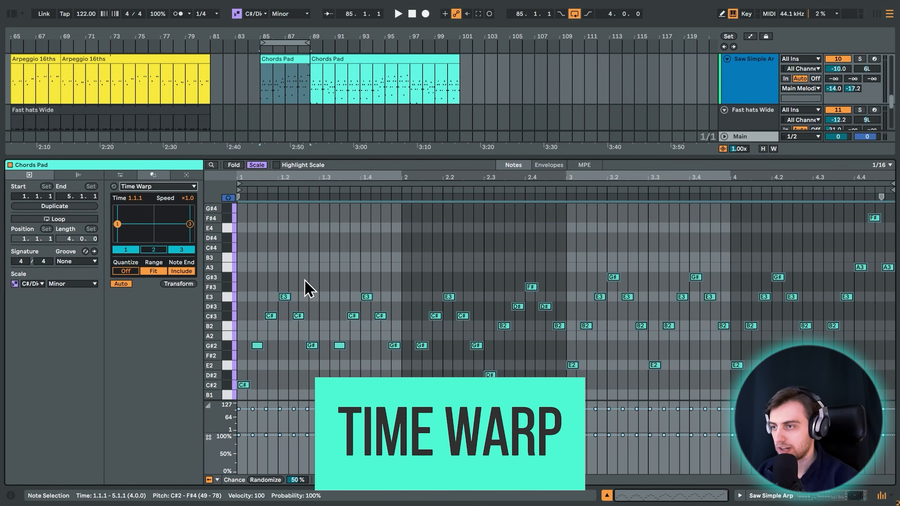
pyautogui.press('space')
pyautogui.moveTo(242, 263); pyautogui.dragTo(323, 397)
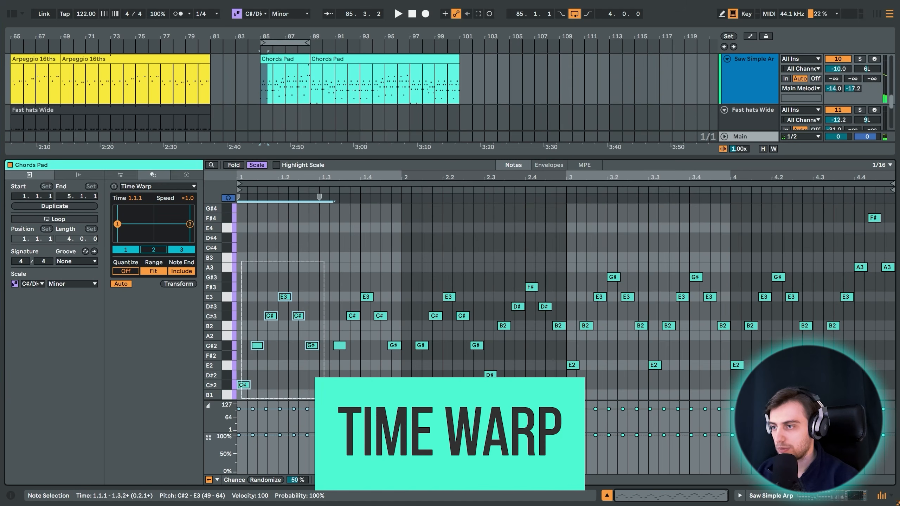
pyautogui.click(153, 249)
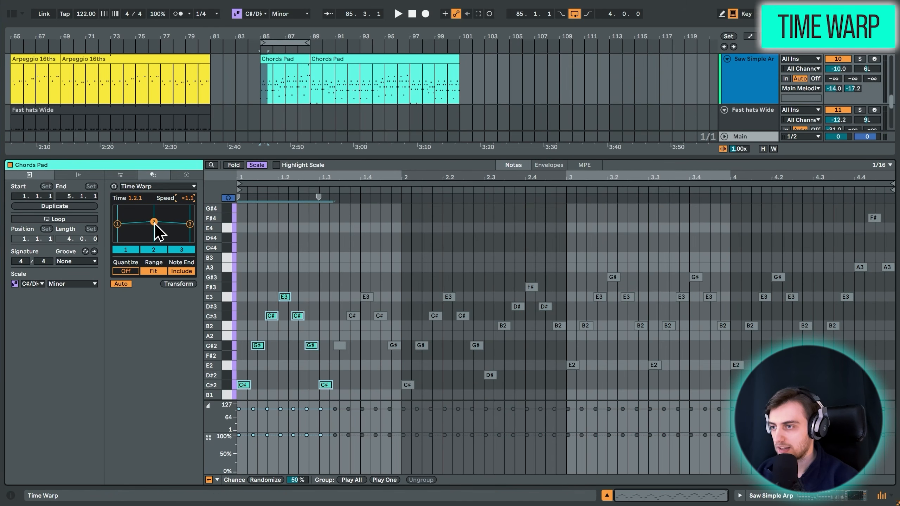
pyautogui.moveTo(156, 225); pyautogui.dragTo(154, 214)
pyautogui.moveTo(244, 172); pyautogui.dragTo(245, 186)
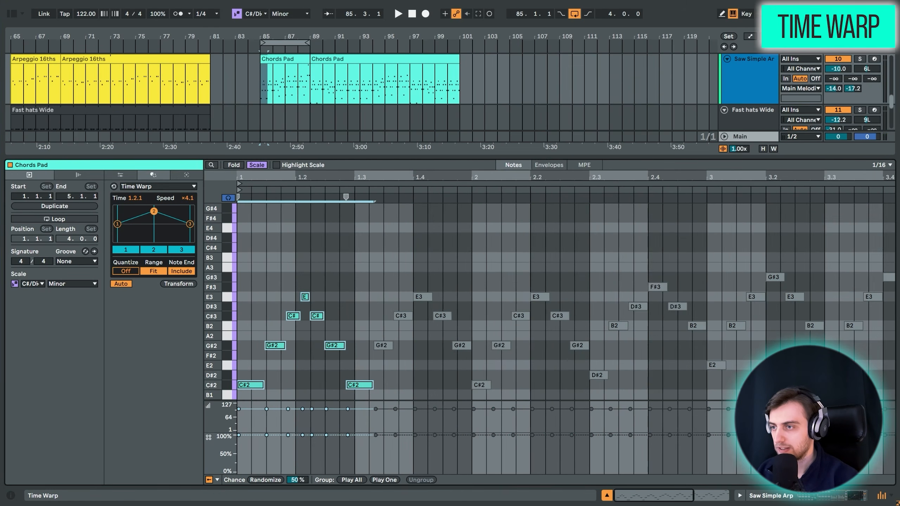
pyautogui.moveTo(244, 186); pyautogui.dragTo(244, 213)
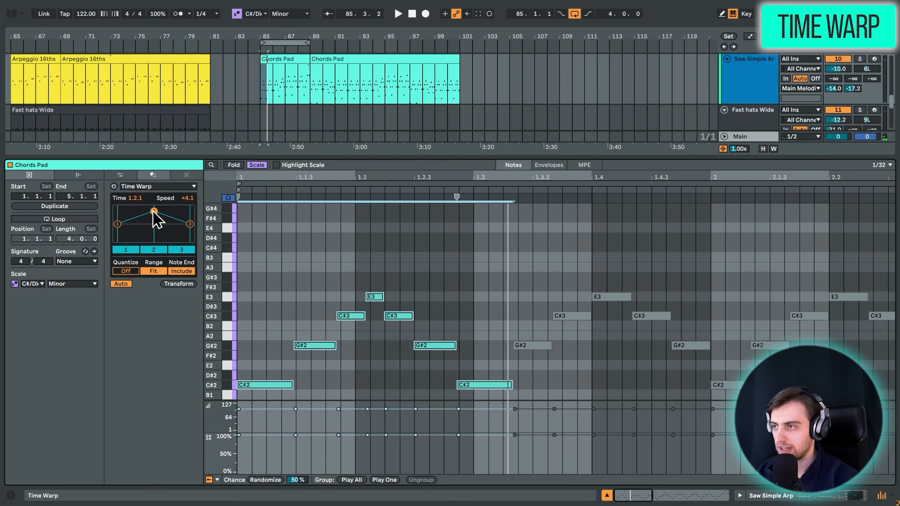
# - Reduce the Time Warp's second breakpoint to about ×1.2, set the third to ×0.8, and play the warped notes
pyautogui.moveTo(153, 212); pyautogui.dragTo(156, 226)
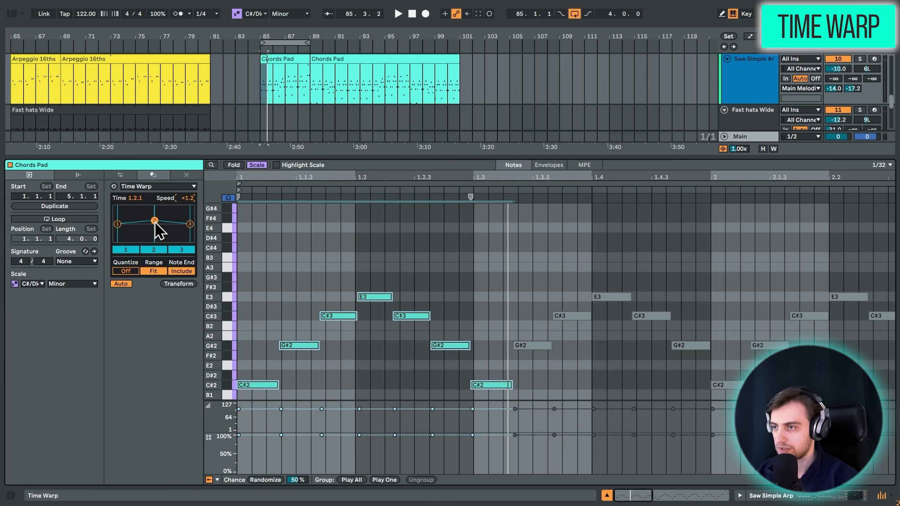
pyautogui.press('space')
pyautogui.press('space')
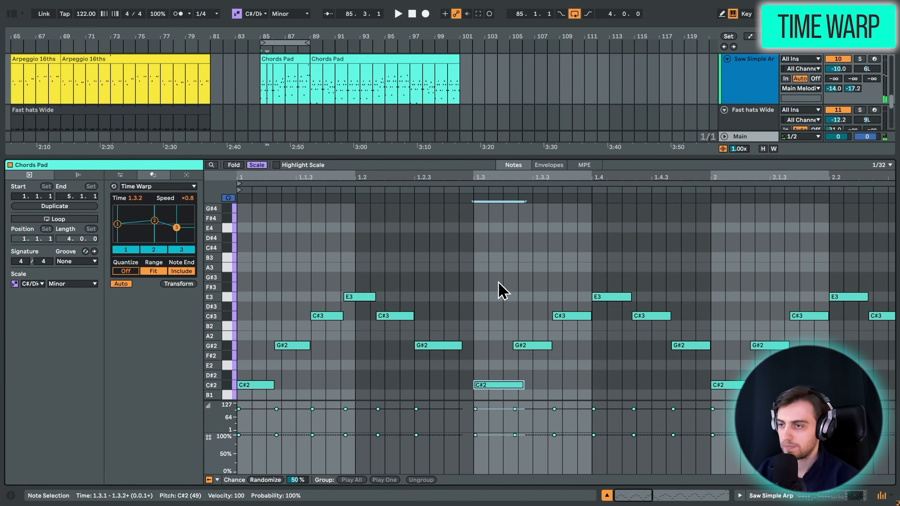
# - Apply the same Time Warp to the notes from 1.3 to bar 2 and delete the C#2 note at bar 2
pyautogui.moveTo(481, 248); pyautogui.dragTo(704, 407)
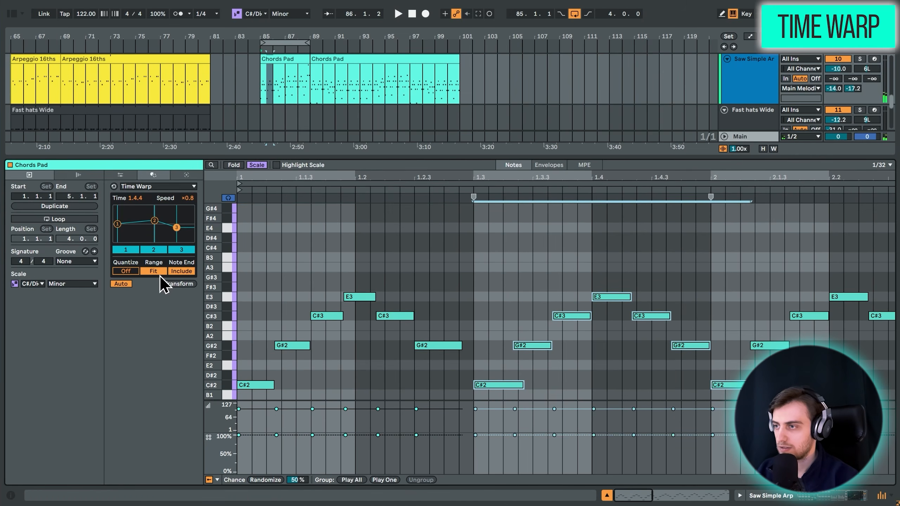
pyautogui.click(724, 384)
pyautogui.press('Delete')
pyautogui.click(505, 384)
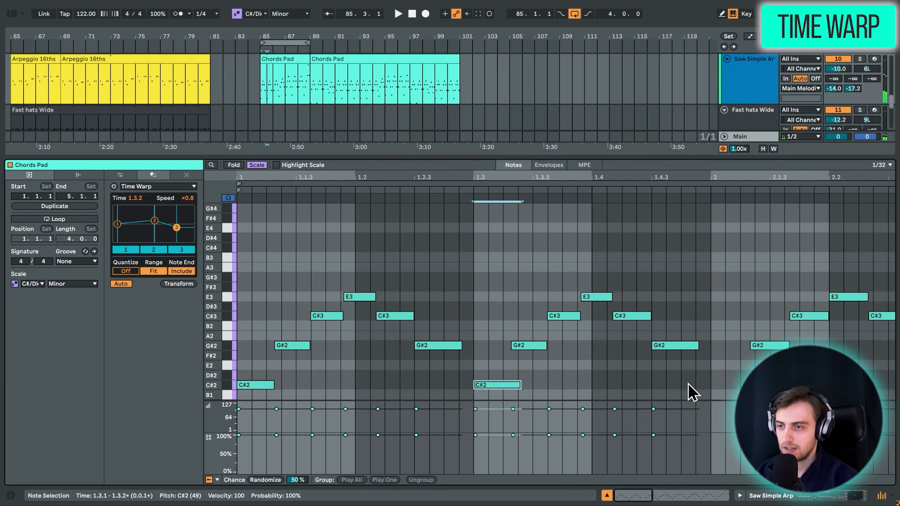
# - Copy the C#2 note at 1.3 and paste it at the start of bar 2
pyautogui.press('super+c')
pyautogui.click(705, 390)
pyautogui.press('super+v')
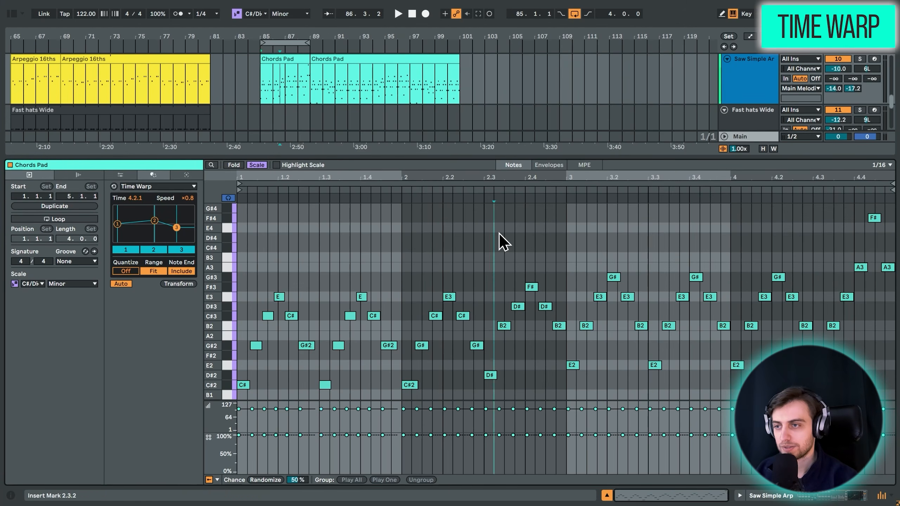
# - Apply Time Warp to the notes from 2.3 to 4.3, with the second breakpoint at ×10.0 and the third at ×0.5, and play the result
pyautogui.moveTo(498, 241); pyautogui.dragTo(845, 371)
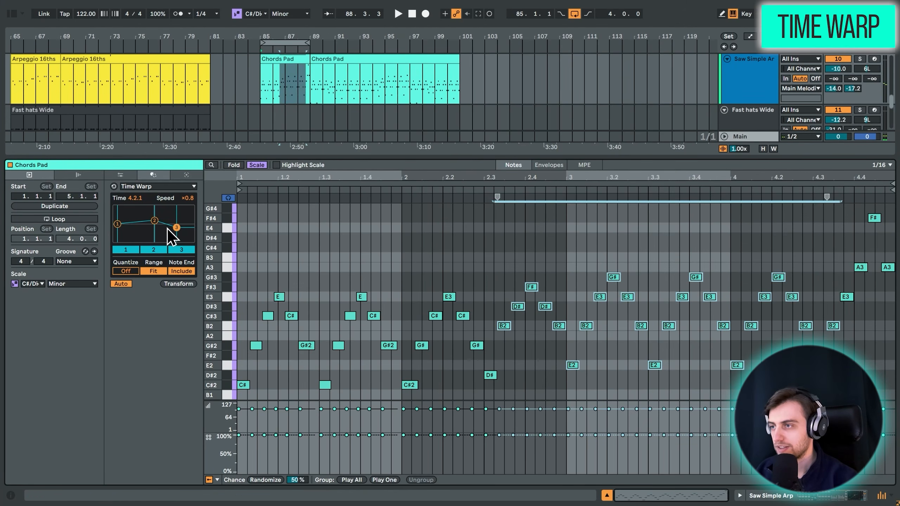
pyautogui.moveTo(177, 227); pyautogui.dragTo(247, 233)
pyautogui.moveTo(155, 221); pyautogui.dragTo(159, 198)
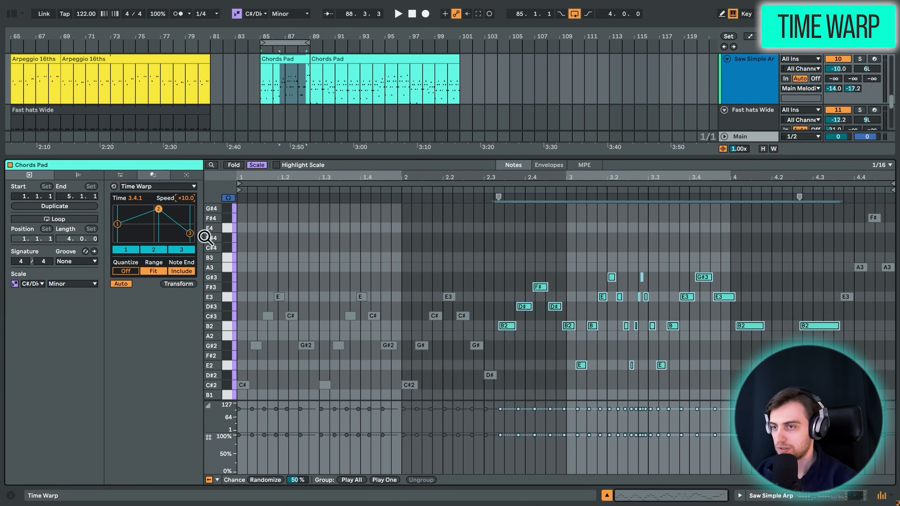
pyautogui.moveTo(190, 234); pyautogui.dragTo(181, 233)
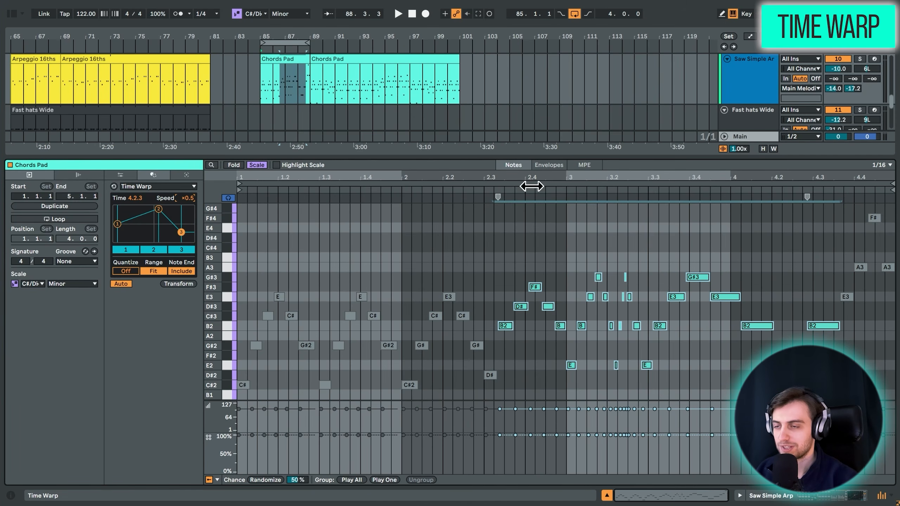
pyautogui.click(491, 189)
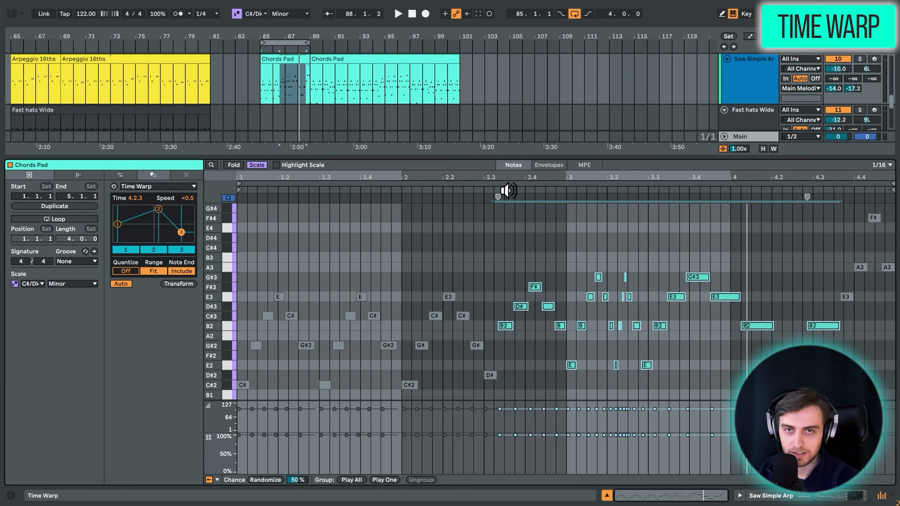
# - Create a three-bar MIDI clip at bar 105 on the Saw Simple Arp track with notes G#2, C#3, D#3 and G#3 on the 1/4 grid
pyautogui.moveTo(509, 82); pyautogui.dragTo(545, 82)
pyautogui.doubleClick(538, 86)
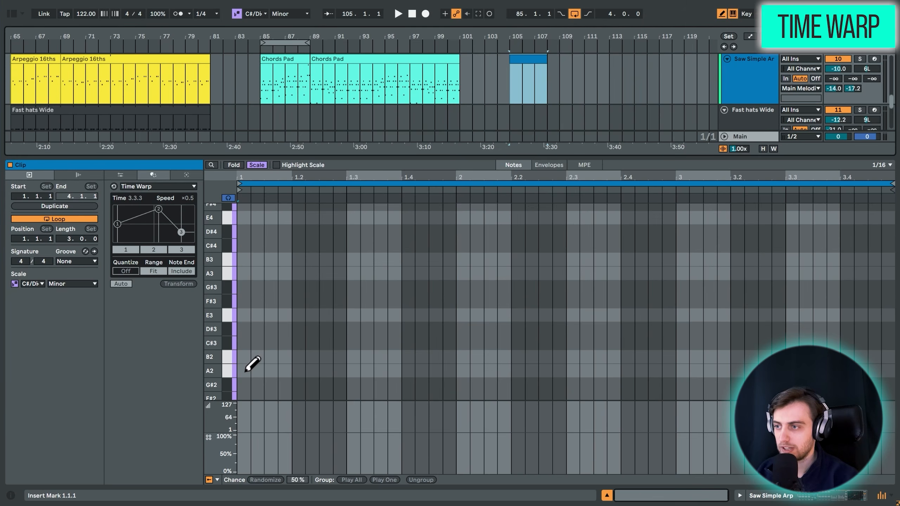
pyautogui.click(243, 385)
pyautogui.click(312, 342)
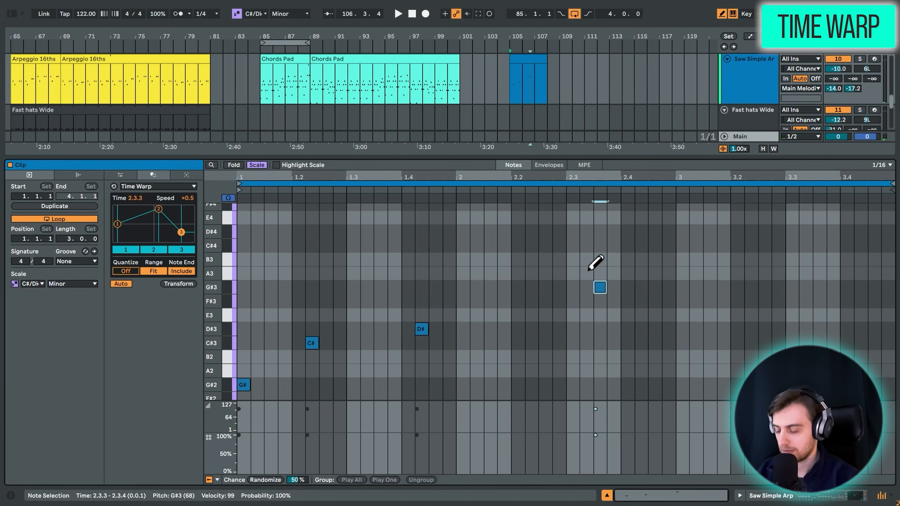
pyautogui.hotkey('ctrl', 'a')
pyautogui.scroll(5, 534, 83)
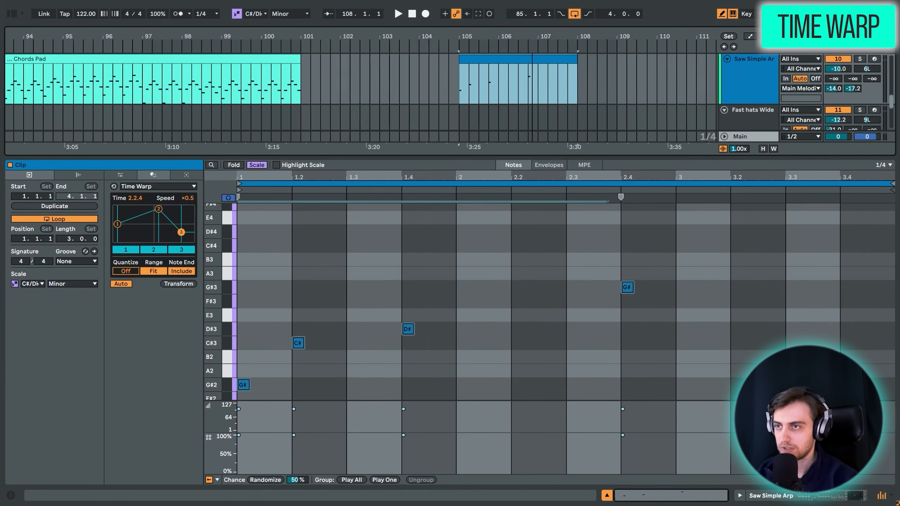
# - Split the new clip at bar 107, delete the part after it, and play the remaining two bars
pyautogui.click(537, 83)
pyautogui.press('super+e')
pyautogui.click(548, 58)
pyautogui.press('Delete')
pyautogui.click(517, 60)
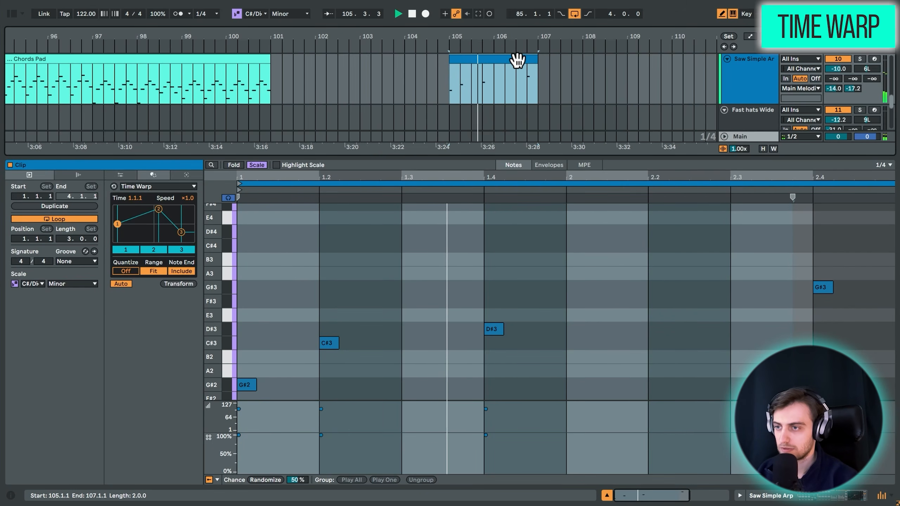
pyautogui.moveTo(611, 179); pyautogui.dragTo(611, 176)
pyautogui.press('space')
# - Apply the Connect transformation to all of the clip's notes with 42 % density, 1/16 rate and 18 % tie
pyautogui.hotkey('ctrl', 'a')
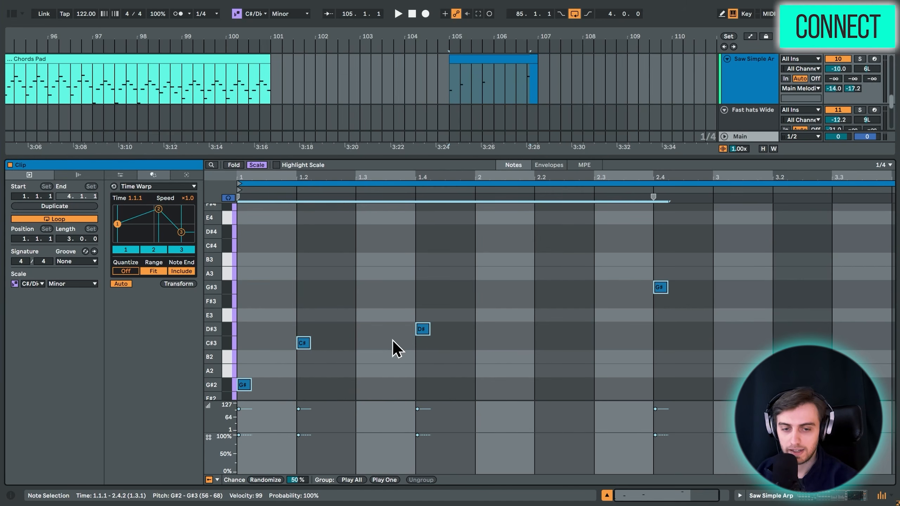
pyautogui.click(145, 186)
pyautogui.click(140, 213)
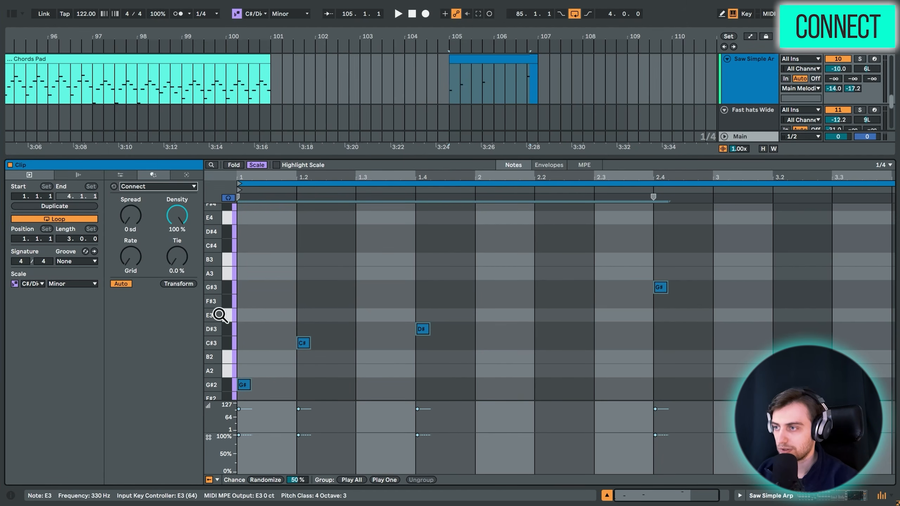
pyautogui.moveTo(177, 215); pyautogui.dragTo(177, 241)
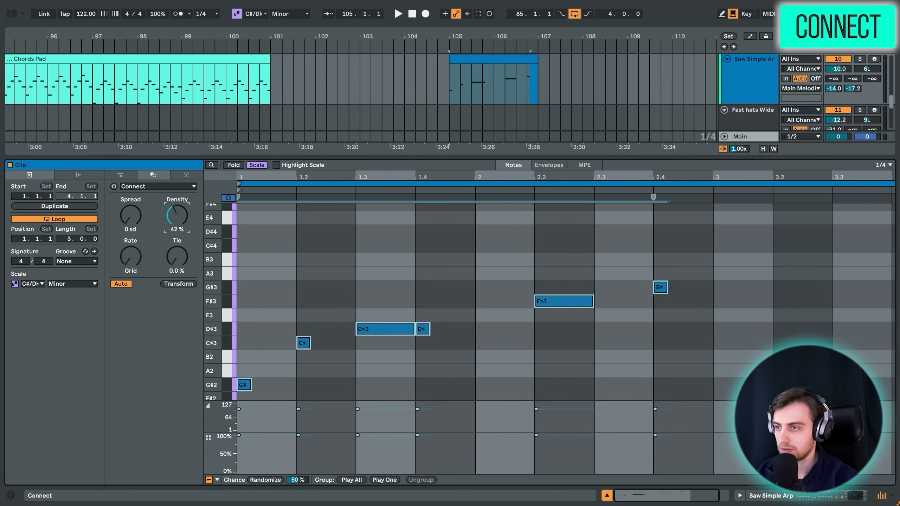
pyautogui.moveTo(131, 215); pyautogui.dragTo(131, 195)
pyautogui.moveTo(131, 256)
pyautogui.mouseDown()
pyautogui.moveTo(130, 238)
pyautogui.moveTo(136, 273)
pyautogui.mouseUp()
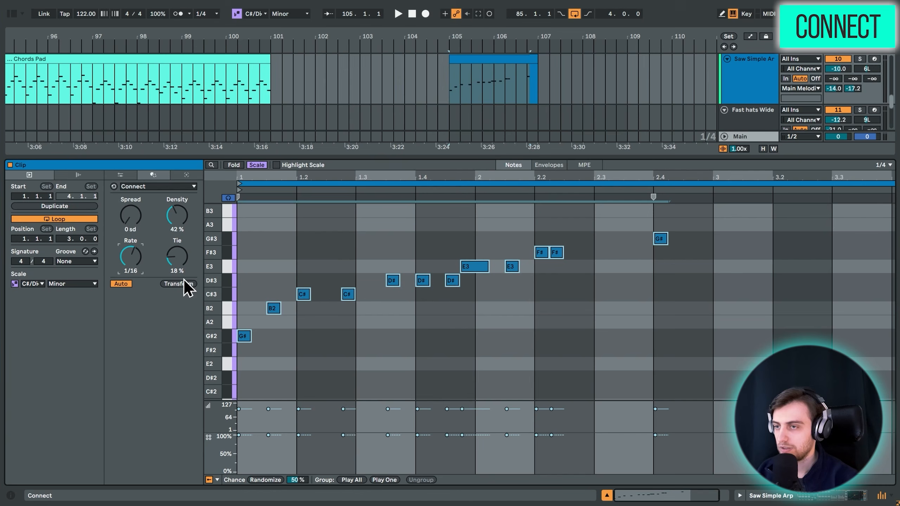
# - Set the note grid to 1/16, use Grid as the Connect rate with 78 % density, and play the result
pyautogui.scroll(2, 366, 308)
pyautogui.rightClick(360, 243)
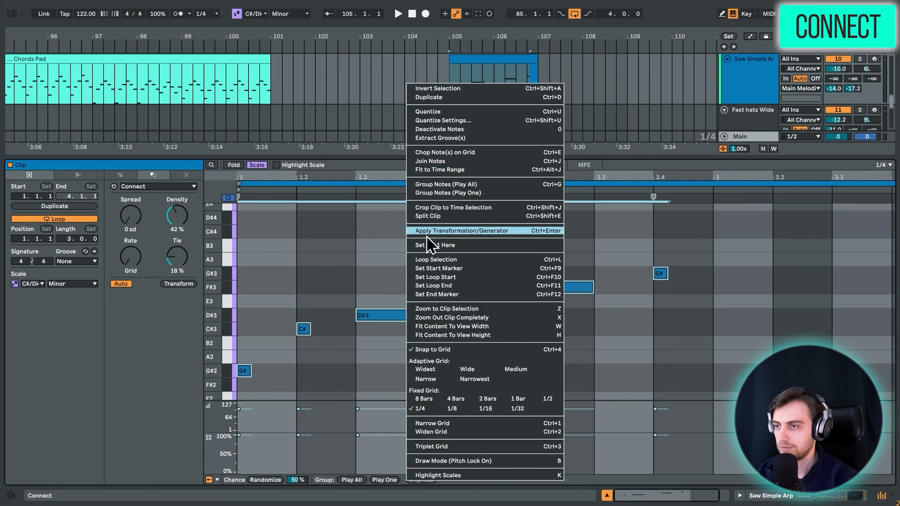
pyautogui.click(475, 404)
pyautogui.moveTo(177, 215); pyautogui.dragTo(177, 191)
pyautogui.press('space')
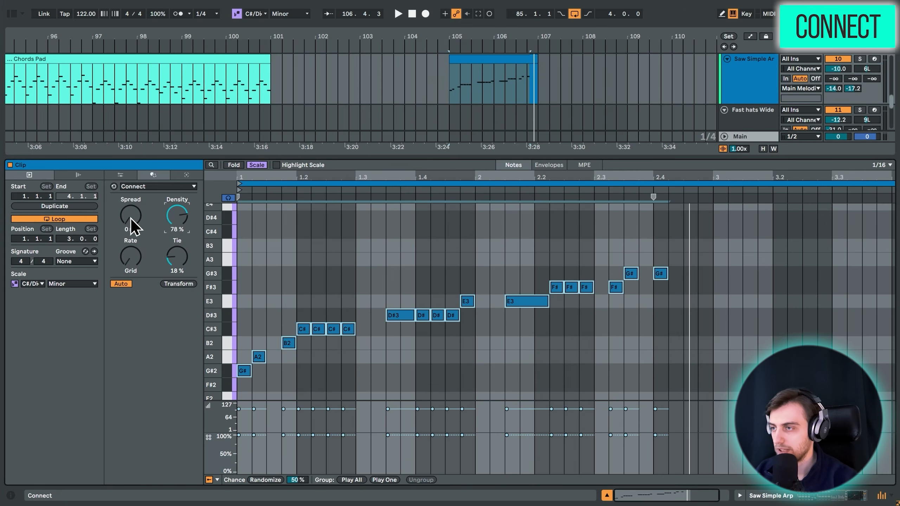
# - Set the Connect spread to 7 sd and play the resulting melody
pyautogui.moveTo(131, 219); pyautogui.dragTo(132, 209)
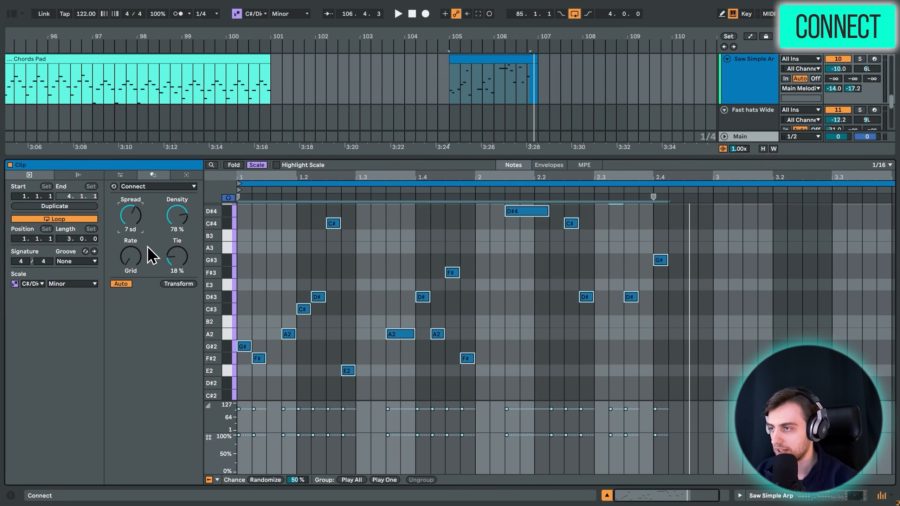
pyautogui.press('space')
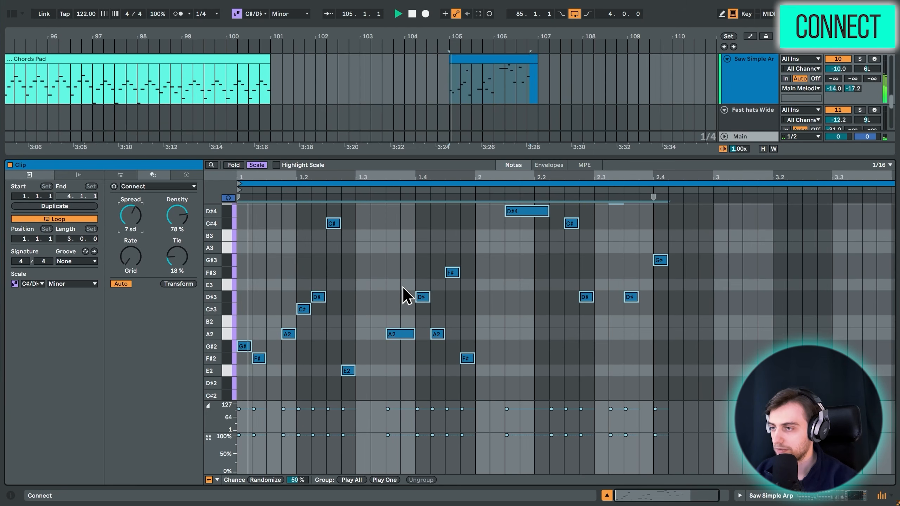
pyautogui.scroll(3, 417, 292)
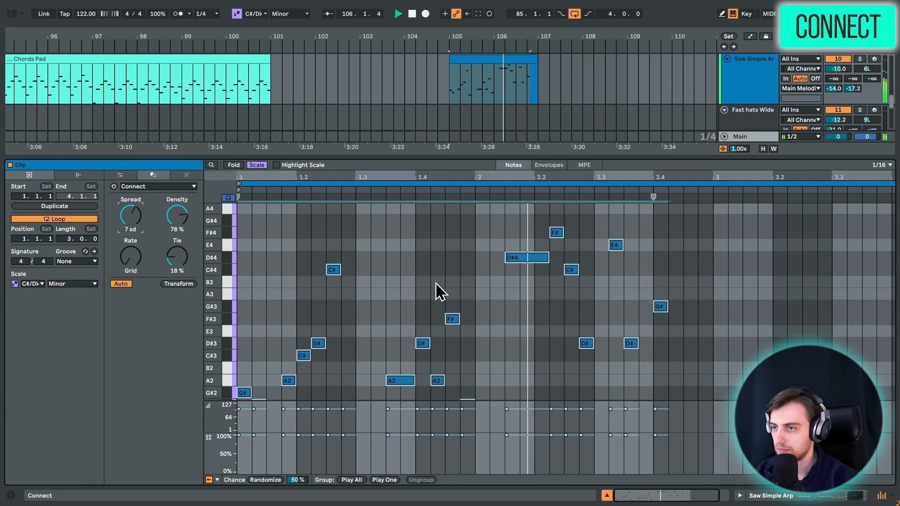
pyautogui.scroll(-3, 434, 285)
pyautogui.moveTo(214, 284); pyautogui.dragTo(200, 287)
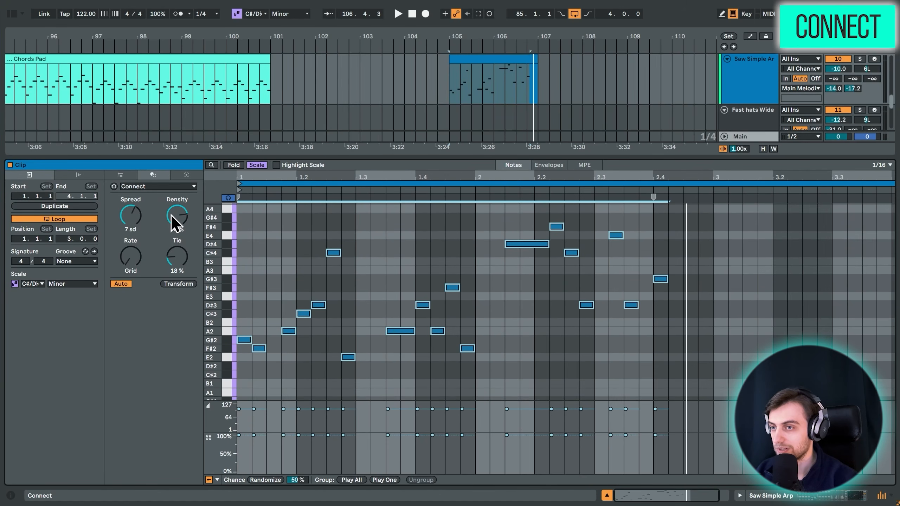
# - Set Connect to 45 % density and 24 % tie, generate another variation, and play it
pyautogui.moveTo(176, 221); pyautogui.dragTo(176, 207)
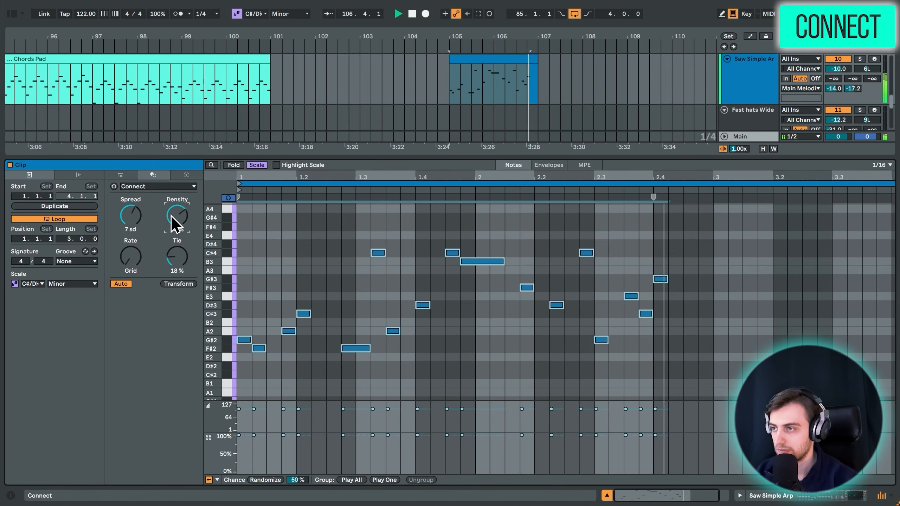
pyautogui.moveTo(177, 256)
pyautogui.mouseDown()
pyautogui.moveTo(177, 266)
pyautogui.moveTo(176, 254)
pyautogui.mouseUp()
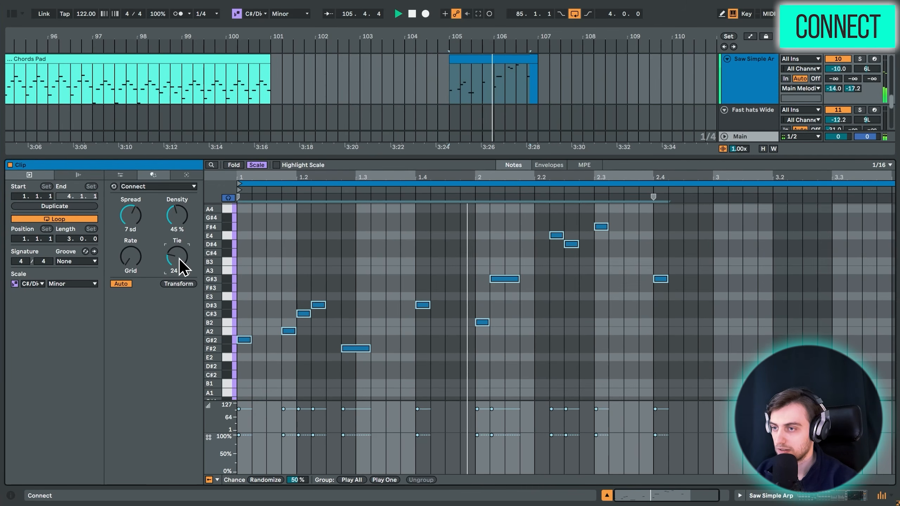
pyautogui.click(176, 284)
pyautogui.press('space')
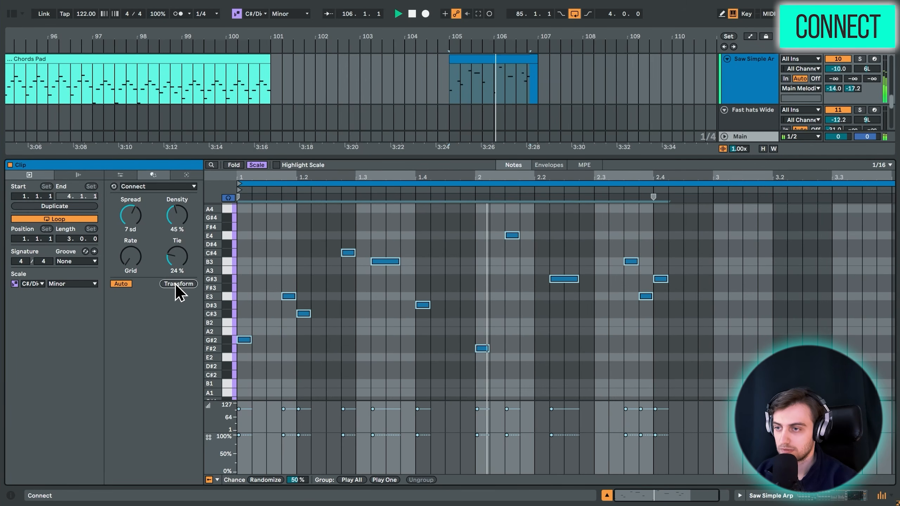
# - Copy the first-bar notes of the current variation and undo the last Connect transformation
pyautogui.press('space')
pyautogui.click(245, 249)
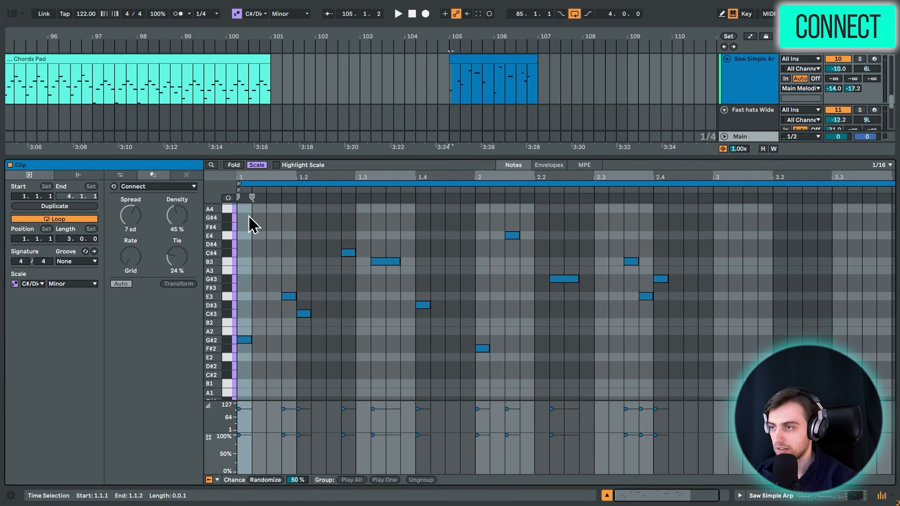
pyautogui.moveTo(250, 224); pyautogui.dragTo(471, 409)
pyautogui.click(453, 269)
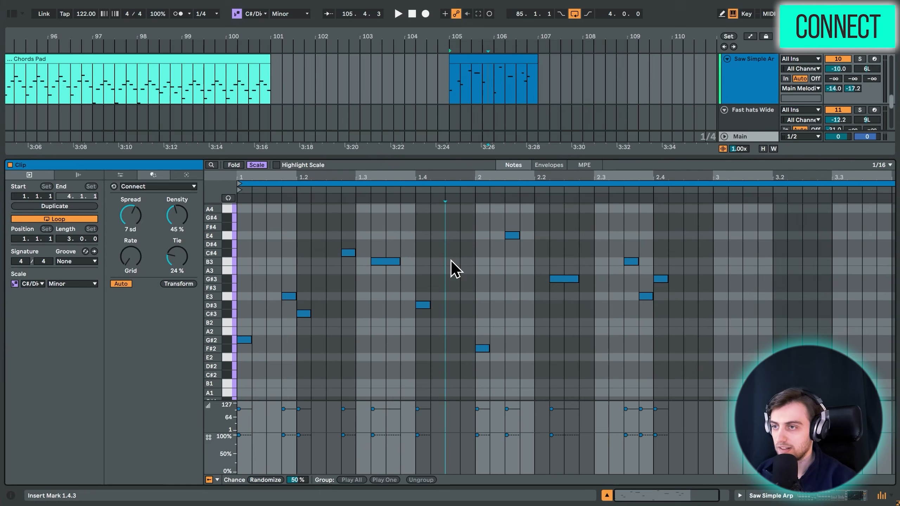
pyautogui.hotkey('ctrl', 'z')
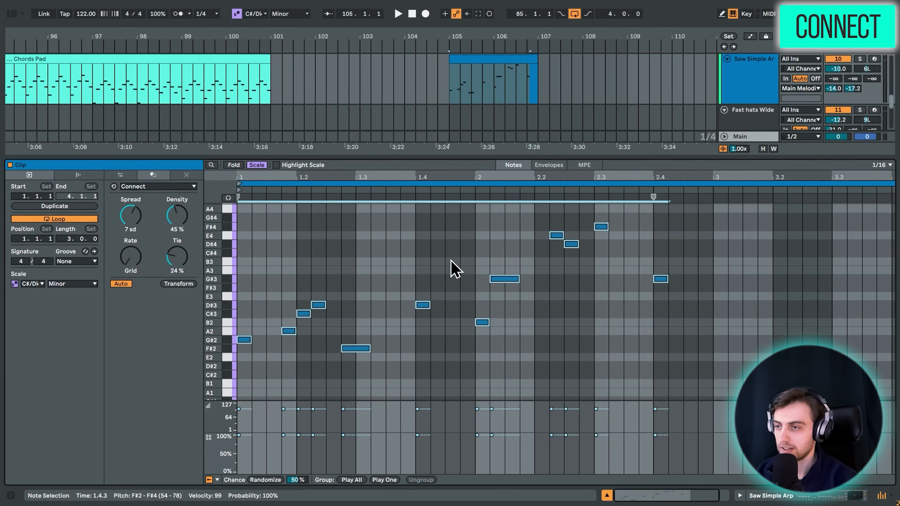
pyautogui.press('space')
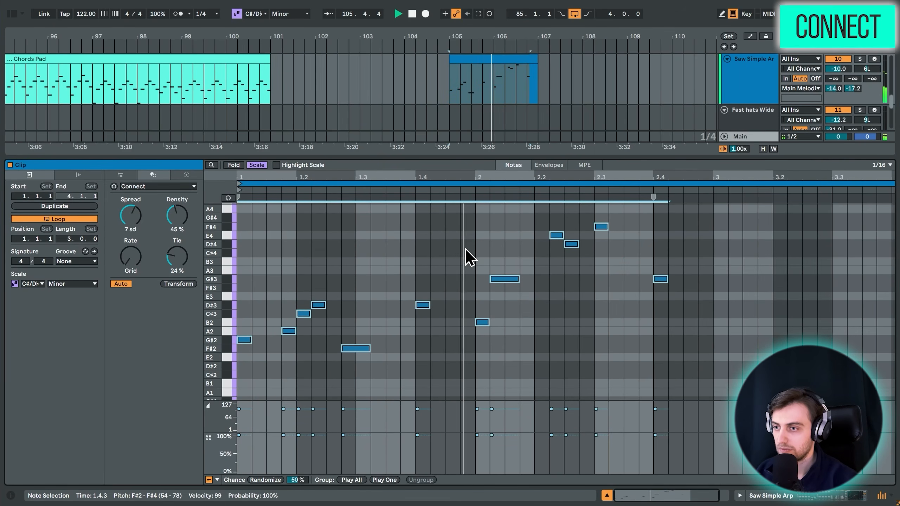
# - Replace the notes in bar 2 with the copied first-bar notes and play the combined two-bar phrase
pyautogui.moveTo(468, 257); pyautogui.dragTo(723, 420)
pyautogui.press('Delete')
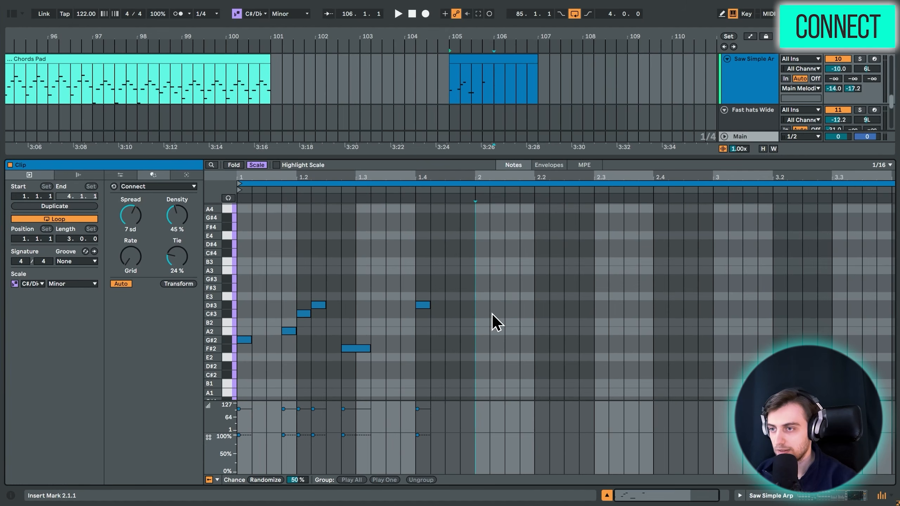
pyautogui.hotkey('ctrl', 'z')
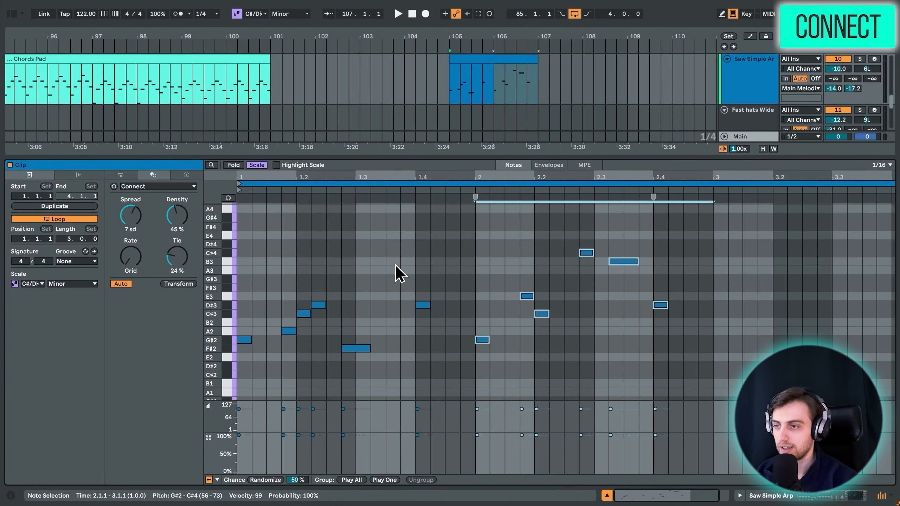
pyautogui.click(246, 291)
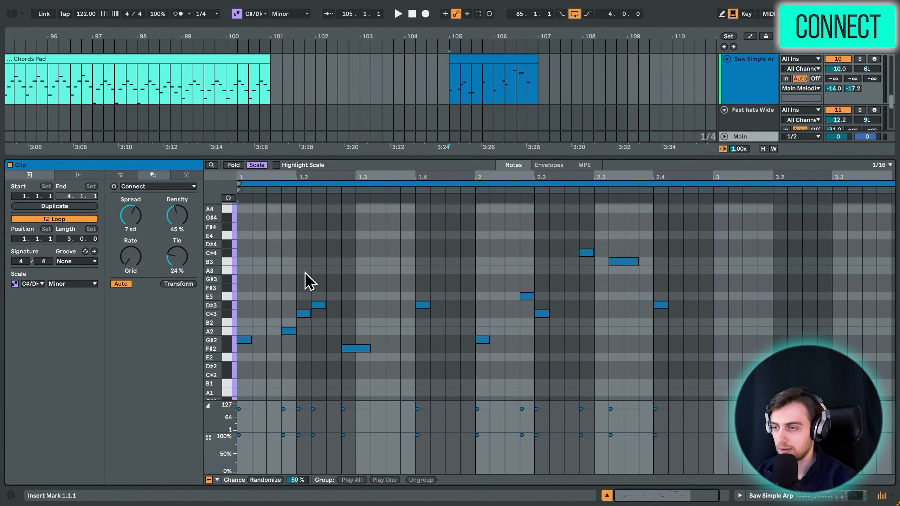
pyautogui.press('space')
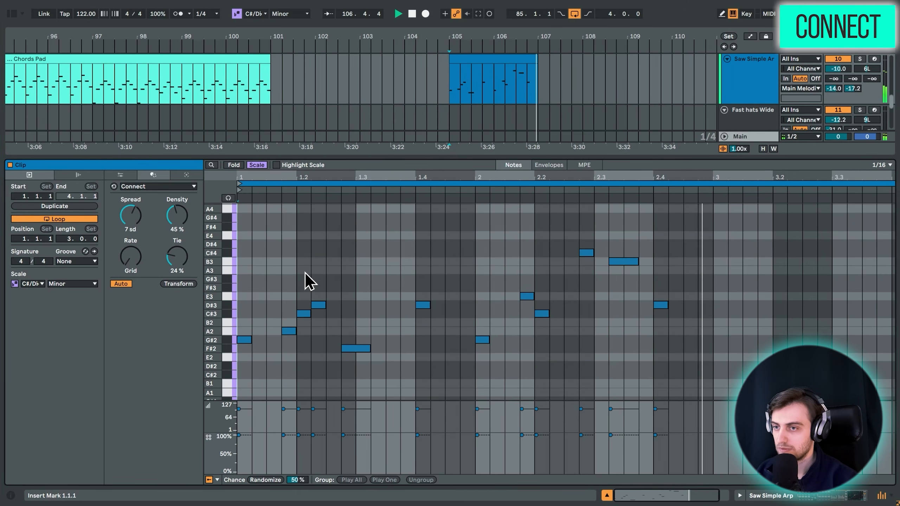
pyautogui.press('space')
# - Set the clip's loop to the two bars from 1.1.1 to 3.1.1
pyautogui.hotkey('ctrl', 'a')
pyautogui.hotkey('ctrl', 'l')
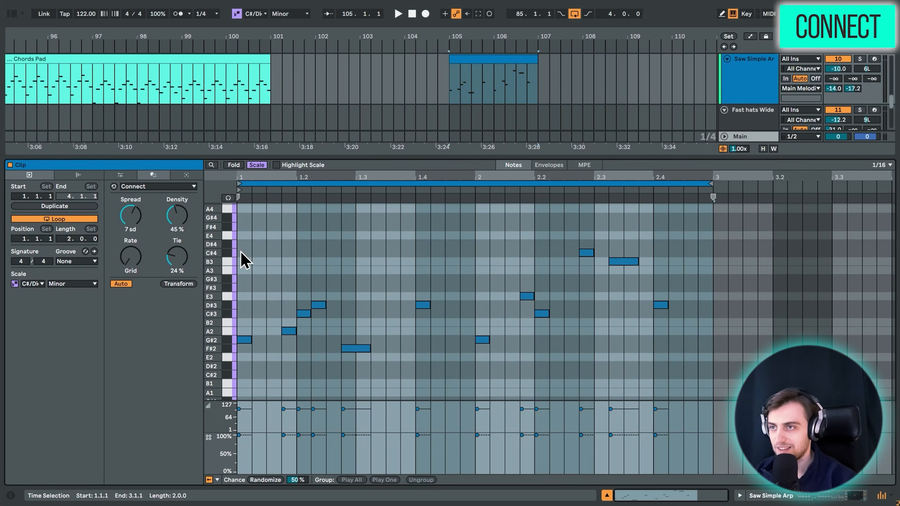
pyautogui.click(500, 60)
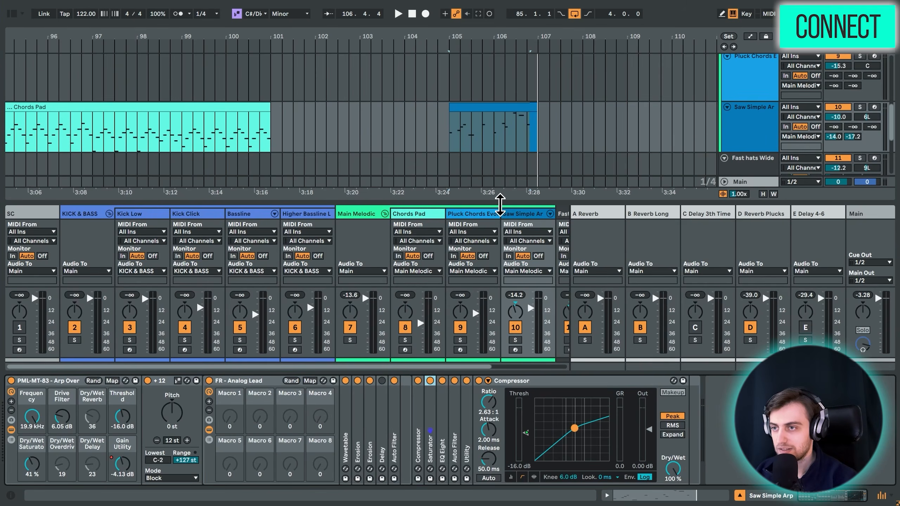
# - Copy the Chords Pad clip to bar 105 on its track and play it looped with the arp from bar 105 to 107
pyautogui.moveTo(501, 203); pyautogui.dragTo(470, 382)
pyautogui.scroll(1, 542, 201)
pyautogui.scroll(3, 513, 200)
pyautogui.scroll(-3, 231, 131)
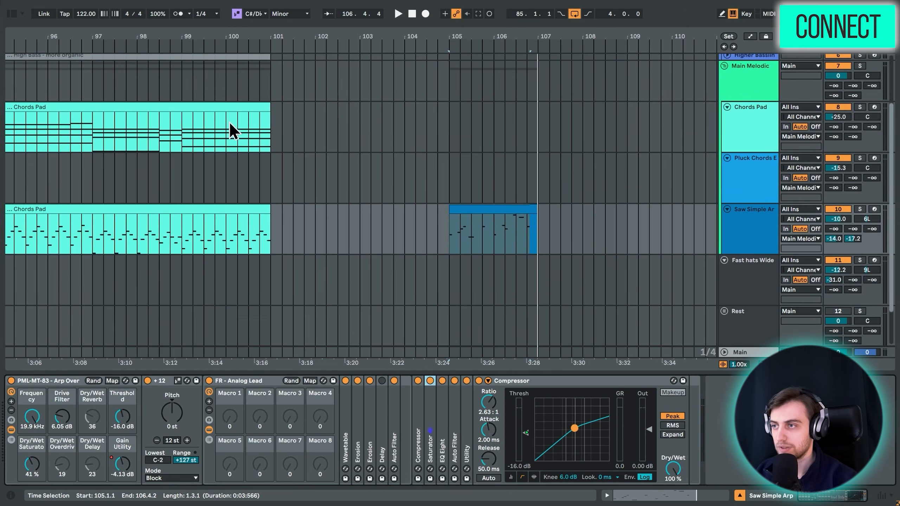
pyautogui.click(240, 120)
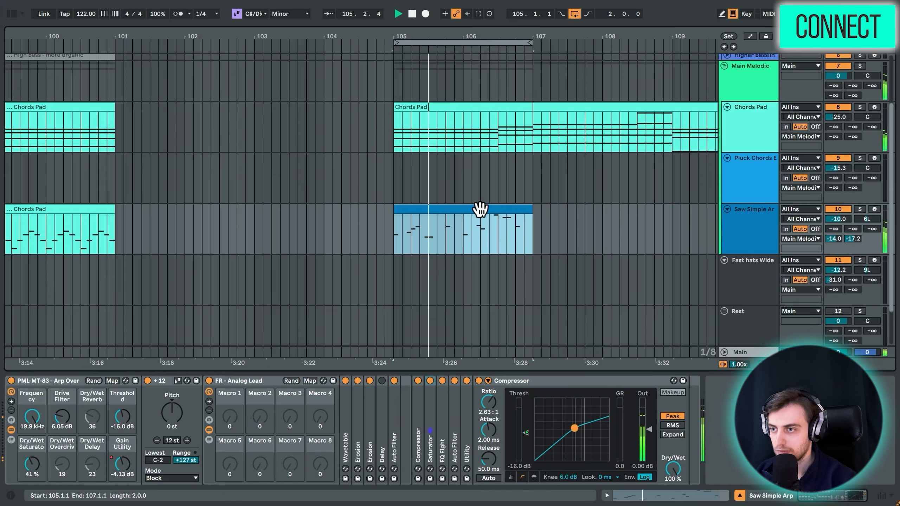
# - Duplicate the two-bar Saw Simple Arp clip twice and select the track's material from 106.2.1 to bar 111
pyautogui.hotkey('ctrl', 'd')
pyautogui.hotkey('ctrl', 'd')
pyautogui.keyDown('shift'); pyautogui.click(247, 221); pyautogui.keyUp('shift')
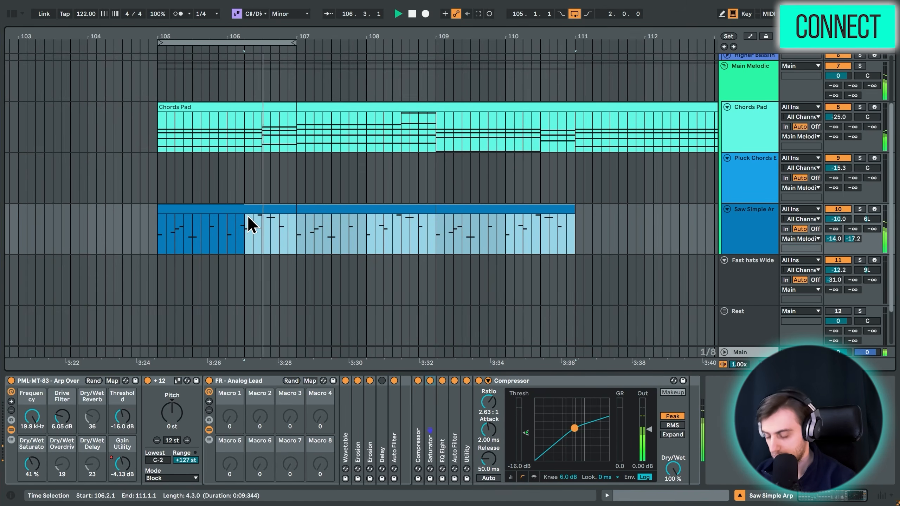
# - Set the arrangement loop to run from bar 105 to bar 111 and listen to the repeated arp with the chords
pyautogui.hotkey('ctrl', 'l')
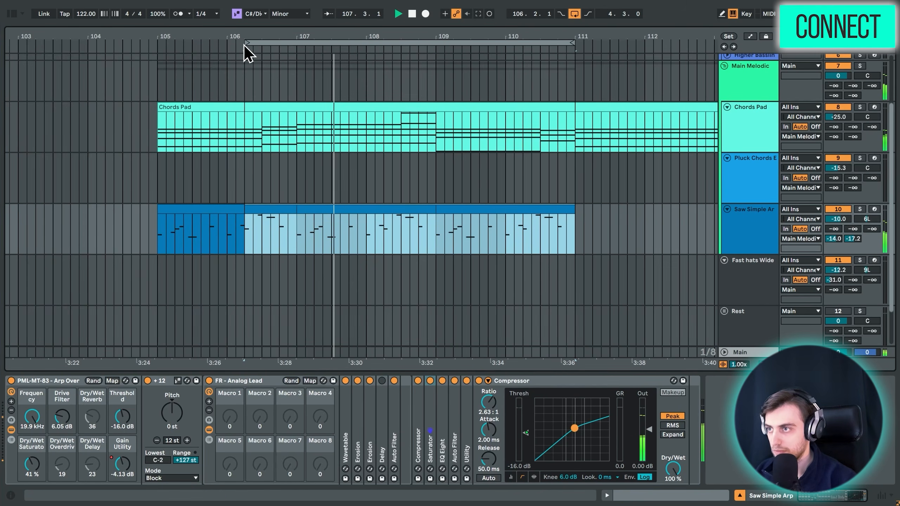
pyautogui.moveTo(247, 43); pyautogui.dragTo(158, 44)
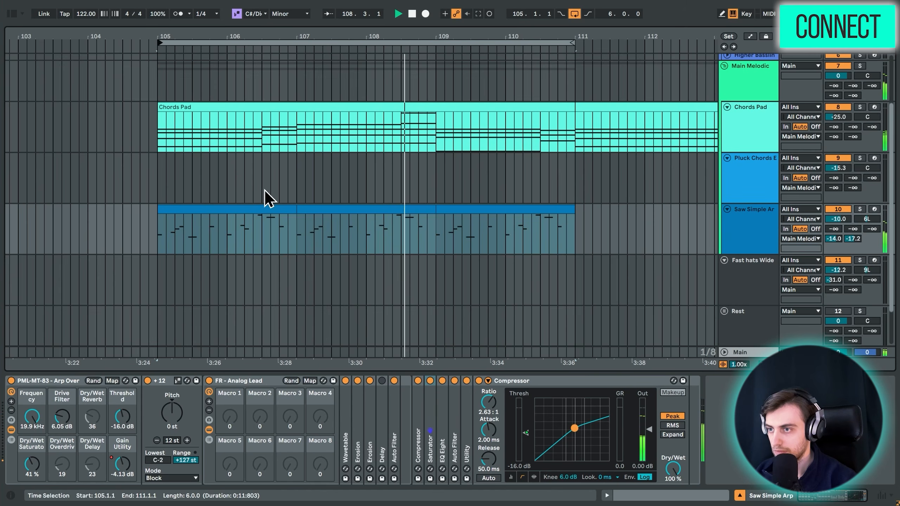
pyautogui.press('space')
# - Open the first Saw Simple Arp clip, show only scale notes, lower the note at 1.2.4 to G#2 and start playback
pyautogui.click(211, 207)
pyautogui.doubleClick(212, 206)
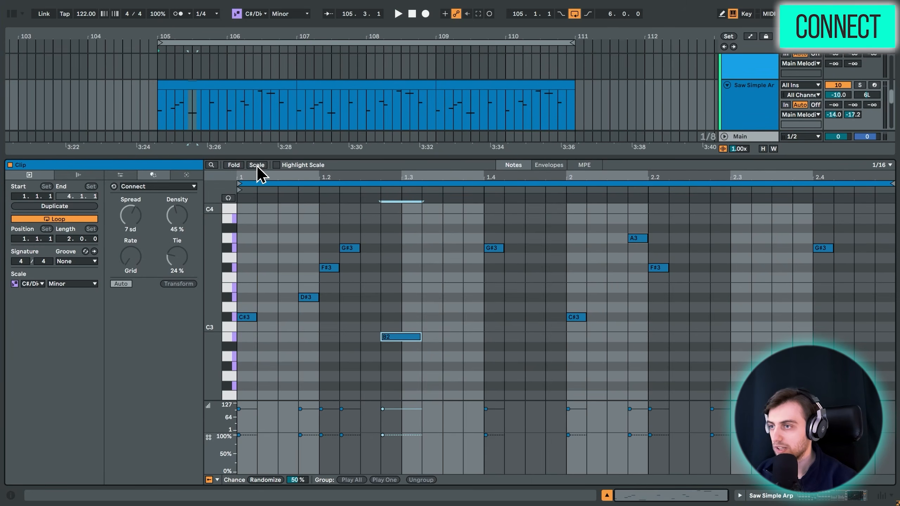
pyautogui.click(257, 165)
pyautogui.press('Down')
pyautogui.press('Down')
pyautogui.press('space')
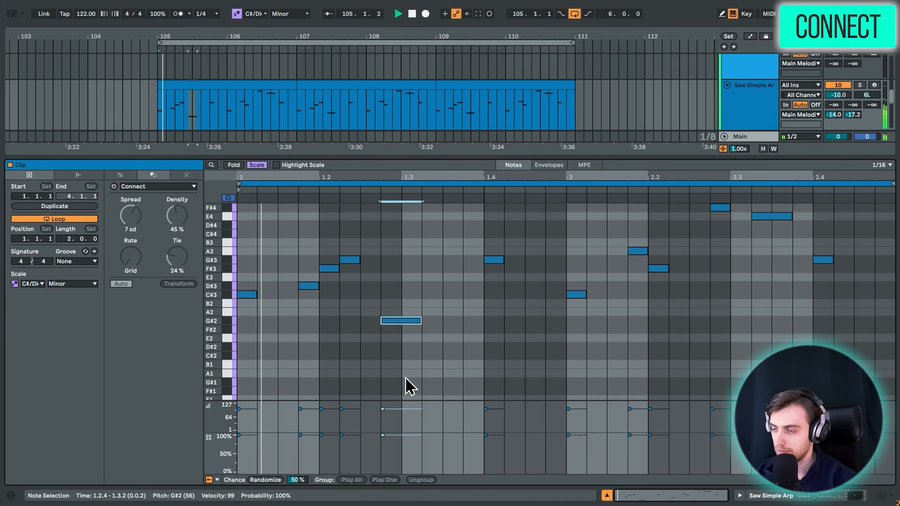
# - Raise the last note at 2.4.1 to B3 and play the clip back
pyautogui.moveTo(806, 239); pyautogui.dragTo(820, 292)
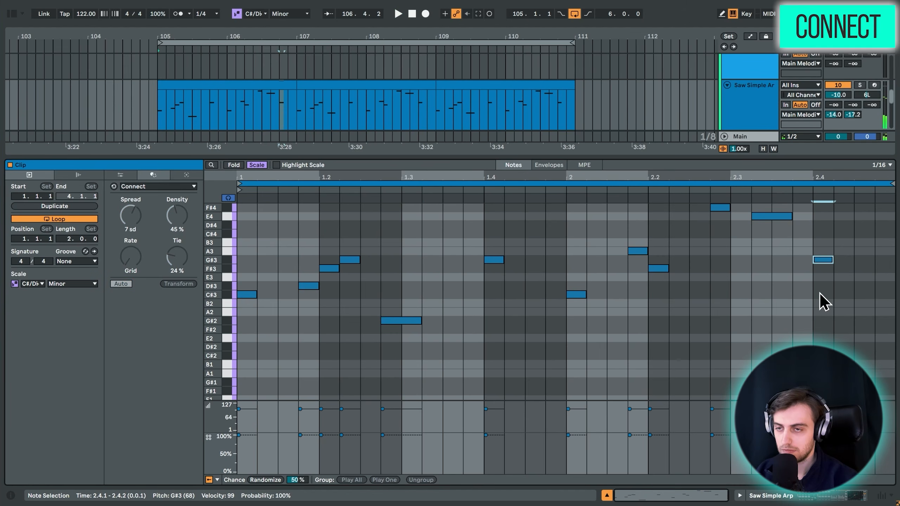
pyautogui.press('Up')
pyautogui.press('Up')
pyautogui.press('space')
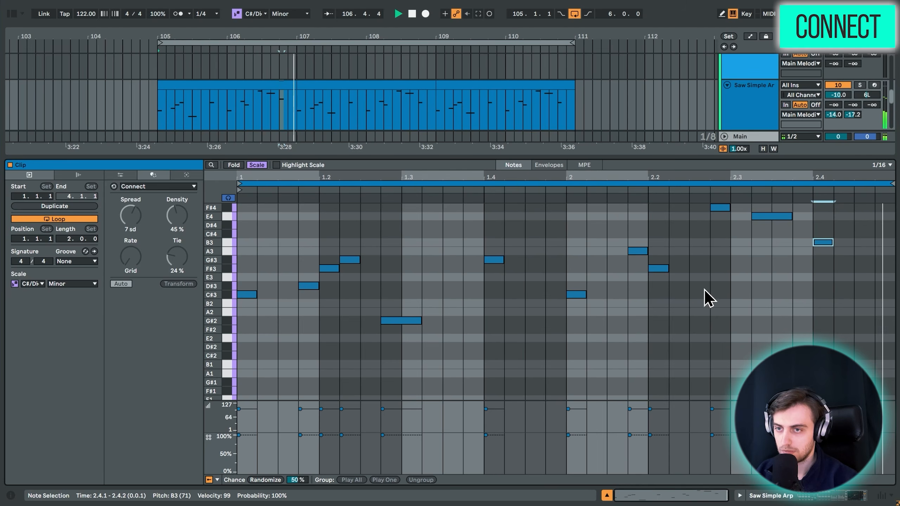
pyautogui.press('space')
# - Duplicate the first arp clip to bar 107, raise its first note to C#4 and its 1.2.4 note to B3, and play it
pyautogui.click(255, 85)
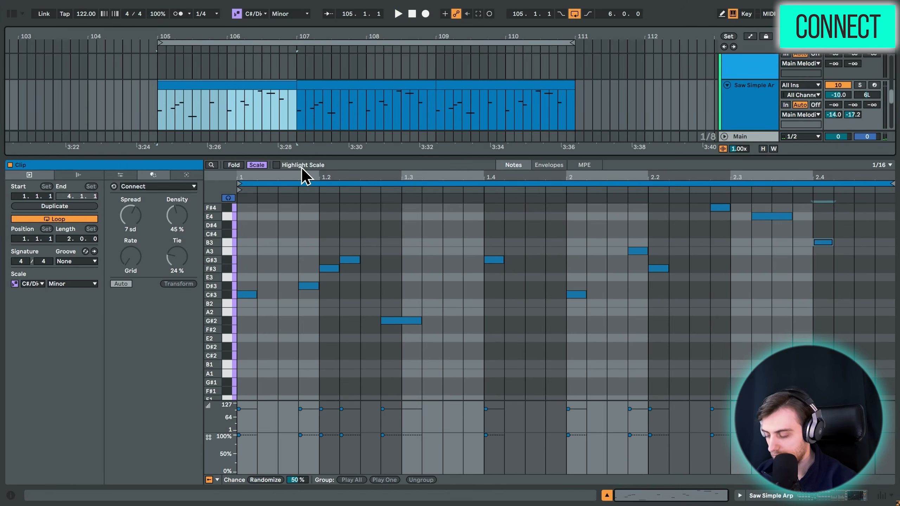
pyautogui.hotkey('ctrl', 'd')
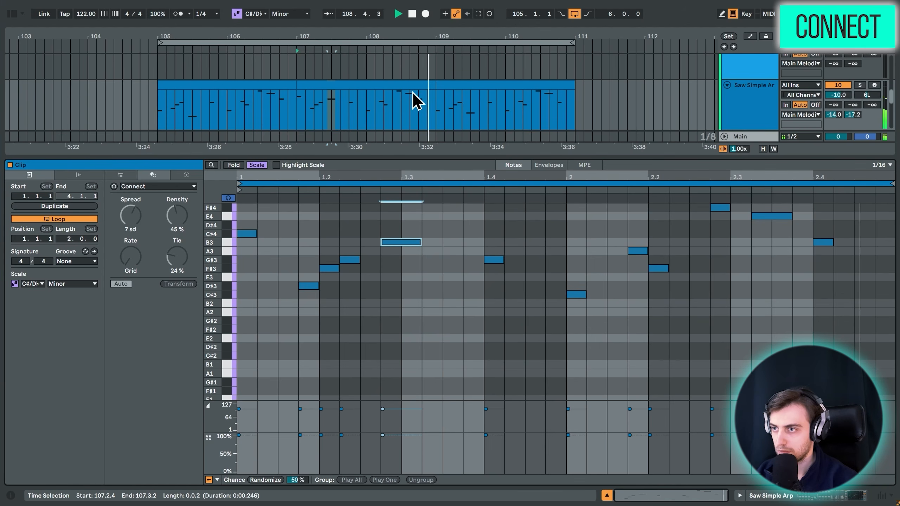
pyautogui.press('space')
# - Replace the arp material from 109.1.3 to 111.1.1 with a copy of the first clip's phrase
pyautogui.click(440, 110)
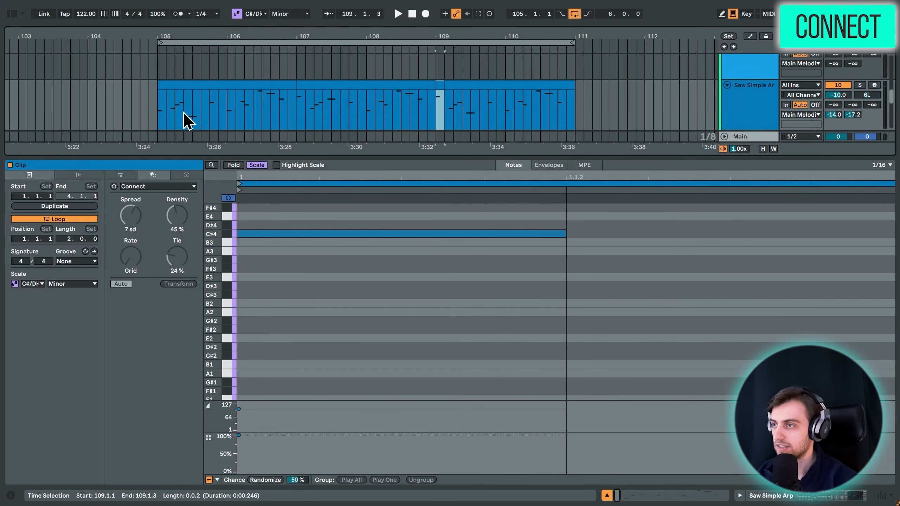
pyautogui.moveTo(166, 114)
pyautogui.mouseDown()
pyautogui.moveTo(298, 115)
pyautogui.moveTo(301, 98)
pyautogui.mouseUp()
pyautogui.press('super+c')
pyautogui.click(446, 89)
pyautogui.press('super+v')
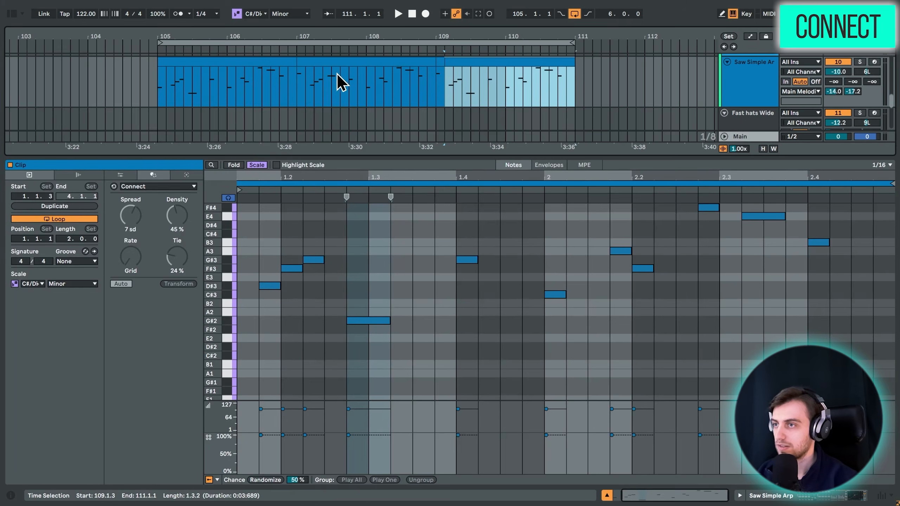
# - Copy the arp clip at bar 107 to bar 111 and set the arrangement loop from bar 105 to bar 113
pyautogui.click(341, 63)
pyautogui.click(578, 82)
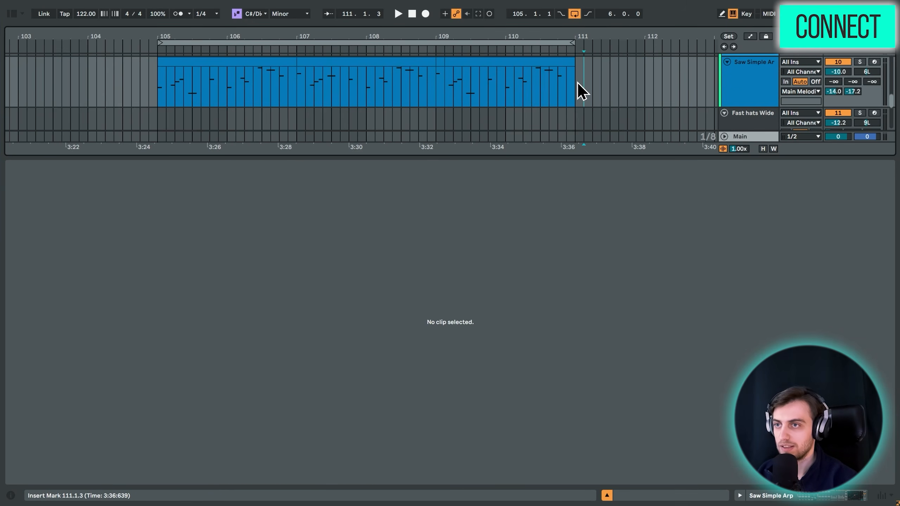
pyautogui.press('super+v')
pyautogui.keyDown('shift'); pyautogui.click(257, 61); pyautogui.keyUp('shift')
pyautogui.press('super+l')
pyautogui.hotkey('shift', 'Tab')
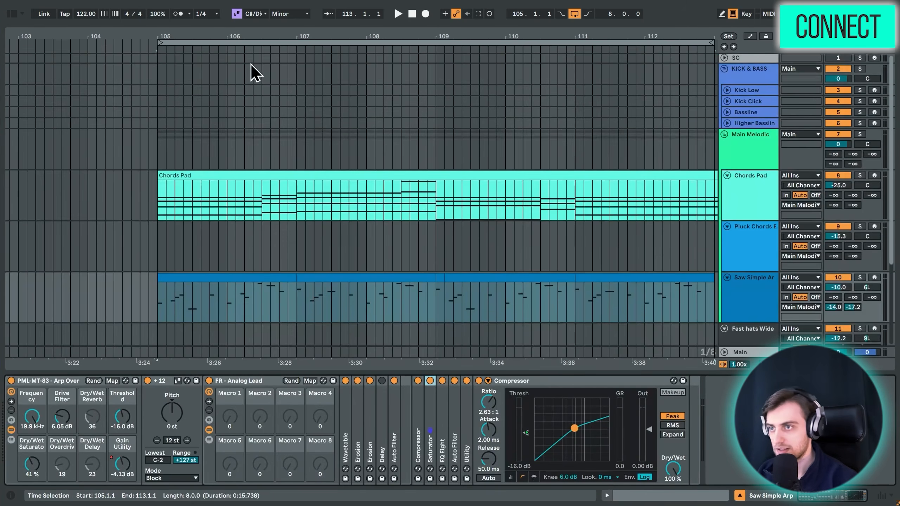
# - Copy the Kick clip on the Kick Low track to bar 105 and start playback
pyautogui.press('x')
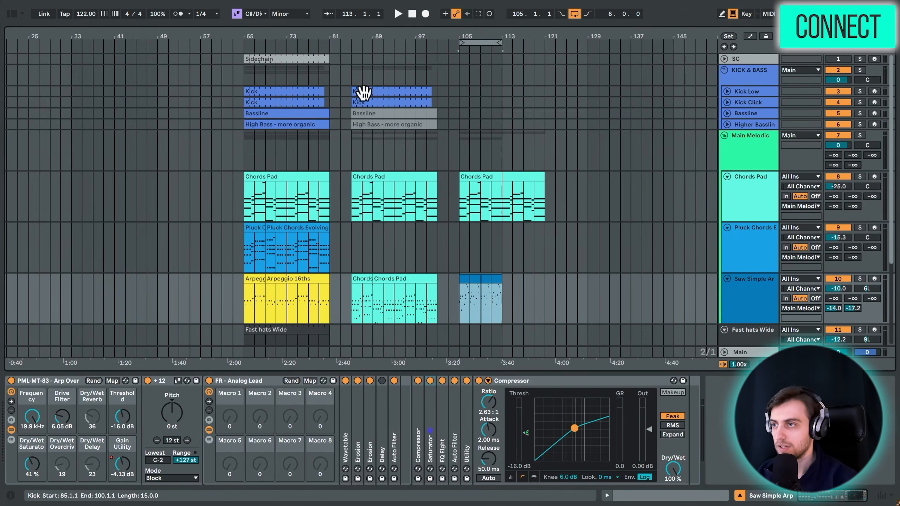
pyautogui.click(315, 89)
pyautogui.press('super+c')
pyautogui.click(467, 91)
pyautogui.press('super+v')
pyautogui.press('space')
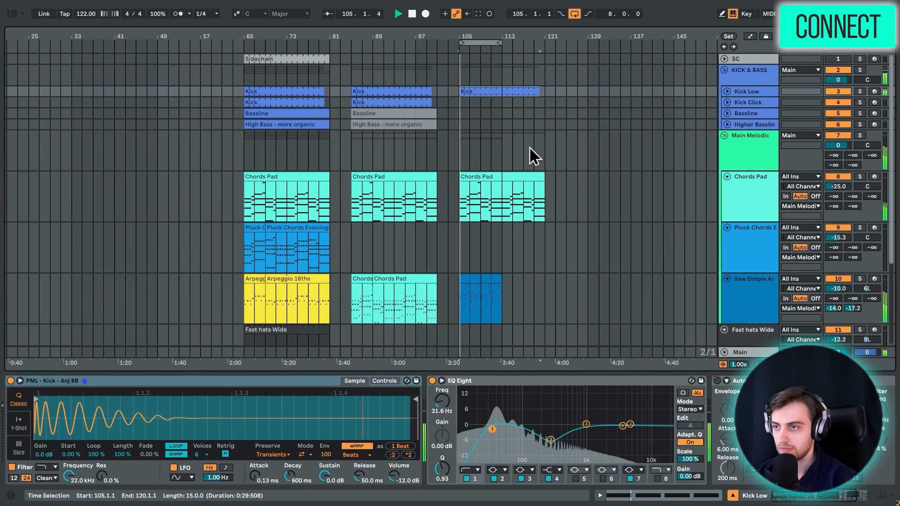
# - Loop the eight arp bars from 105 to 113 and listen to them with the kick and chords
pyautogui.click(577, 15)
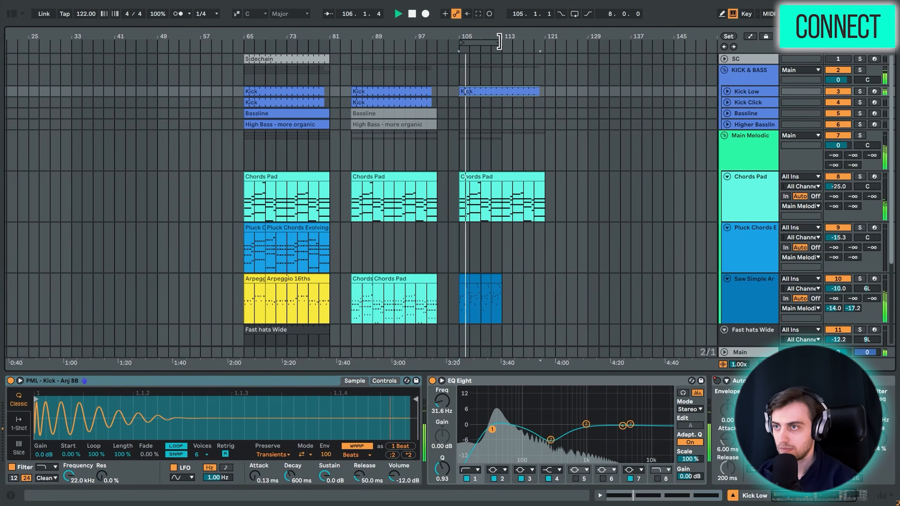
pyautogui.moveTo(499, 42); pyautogui.dragTo(500, 122)
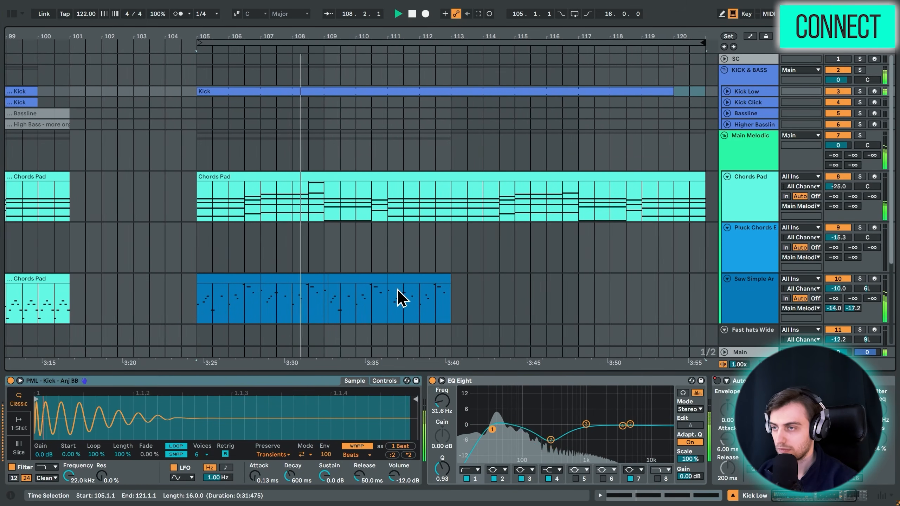
pyautogui.moveTo(449, 318); pyautogui.dragTo(201, 314)
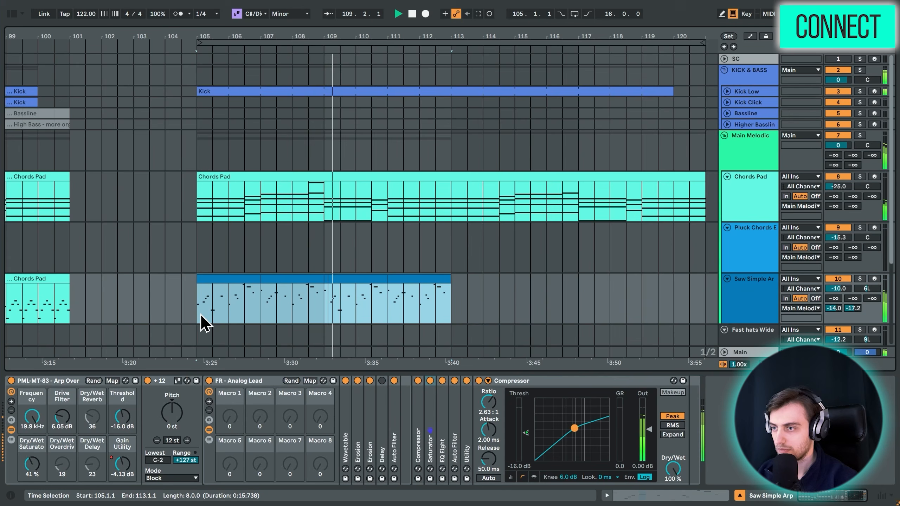
pyautogui.hotkey('ctrl', 'l')
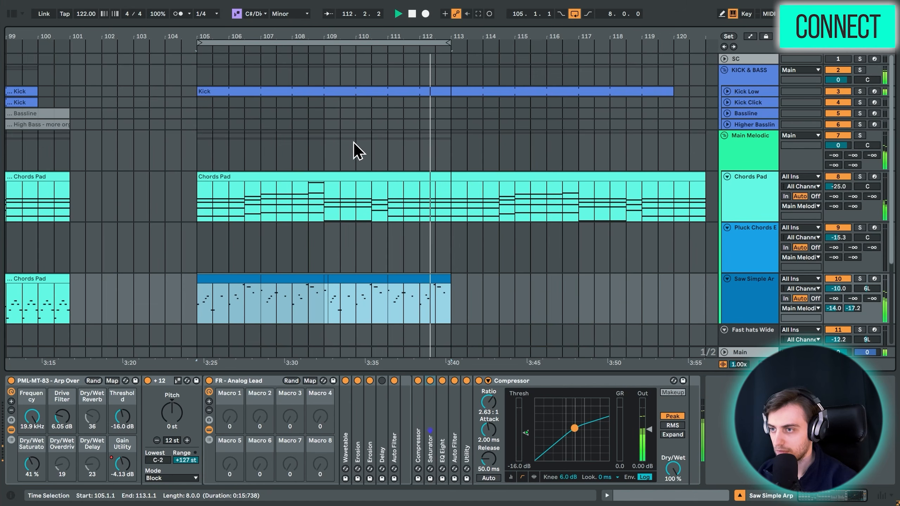
pyautogui.press('space')
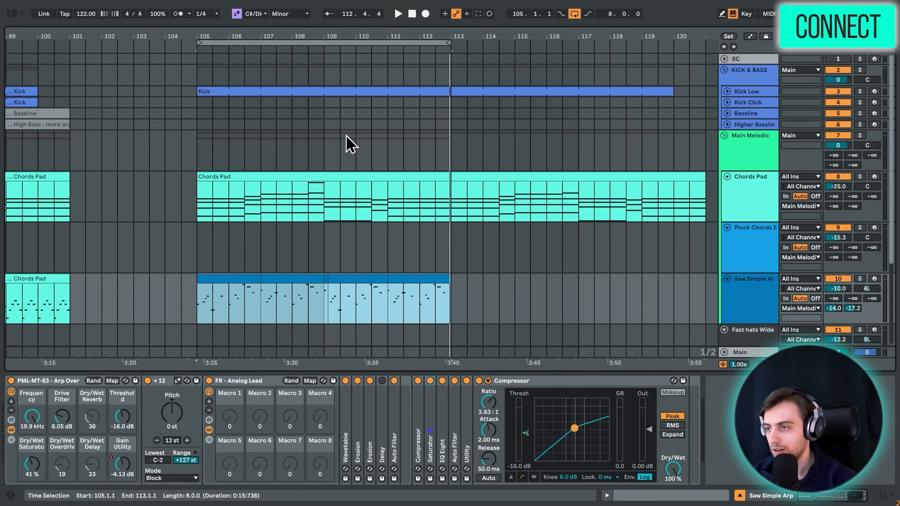
# - Examine the notes of all the selected arp clips together in the note editor
pyautogui.hotkey('shift', 'Tab')
pyautogui.scroll(2, 432, 331)
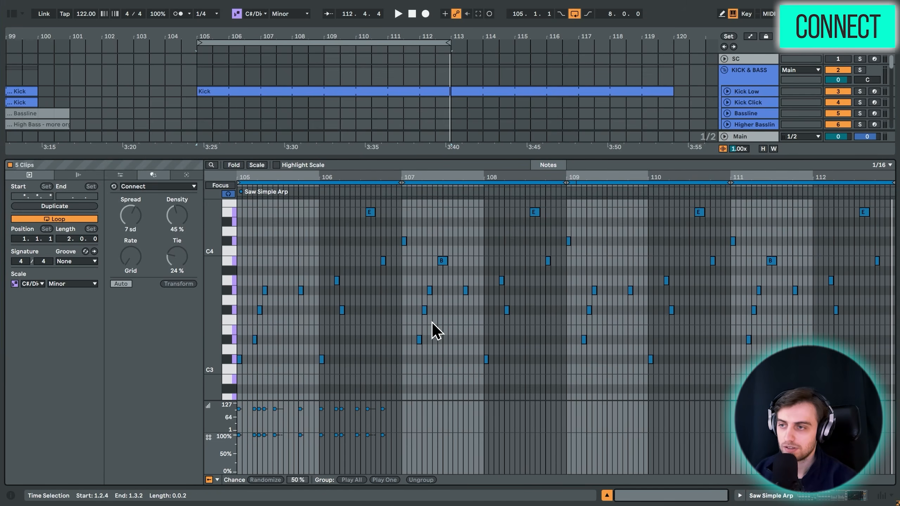
pyautogui.scroll(5, 453, 324)
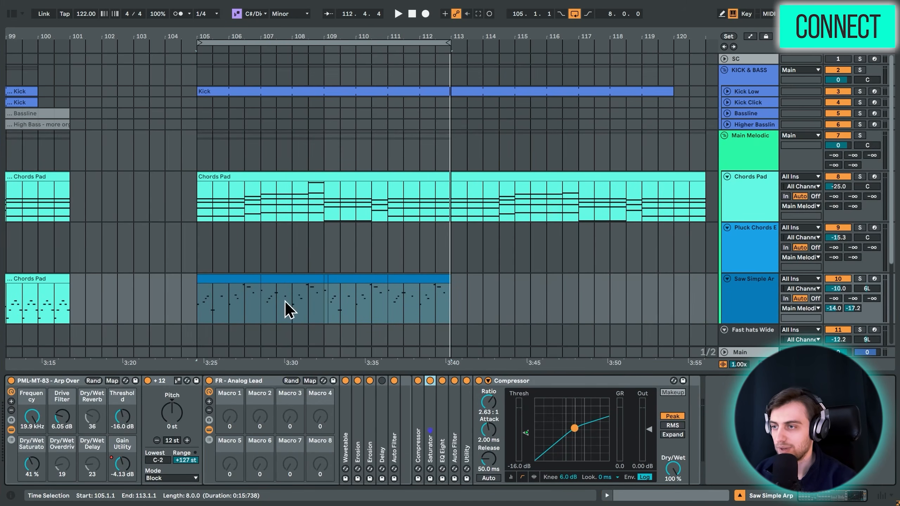
# - Select the last arp clip and set the arrangement loop to its two bars, 111 to 113
pyautogui.click(499, 304)
pyautogui.click(385, 281)
pyautogui.doubleClick(413, 281)
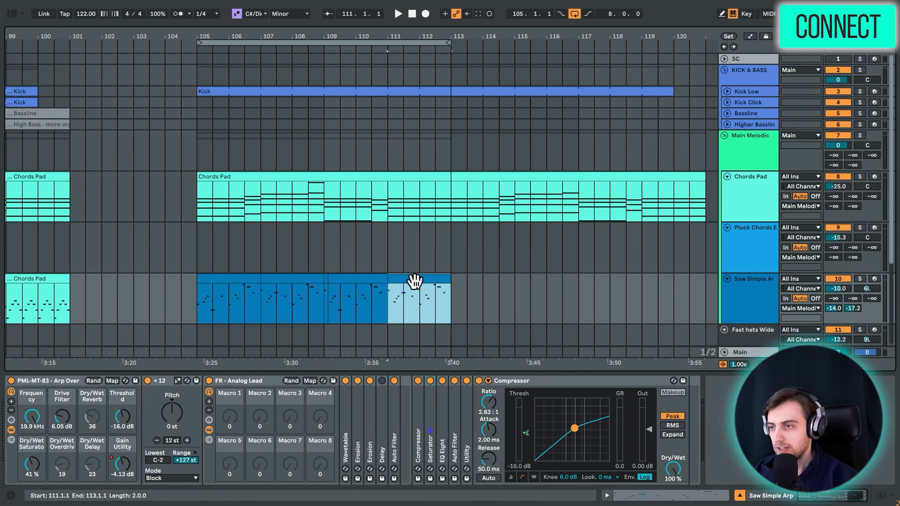
pyautogui.click(382, 317)
pyautogui.scroll(3, 376, 337)
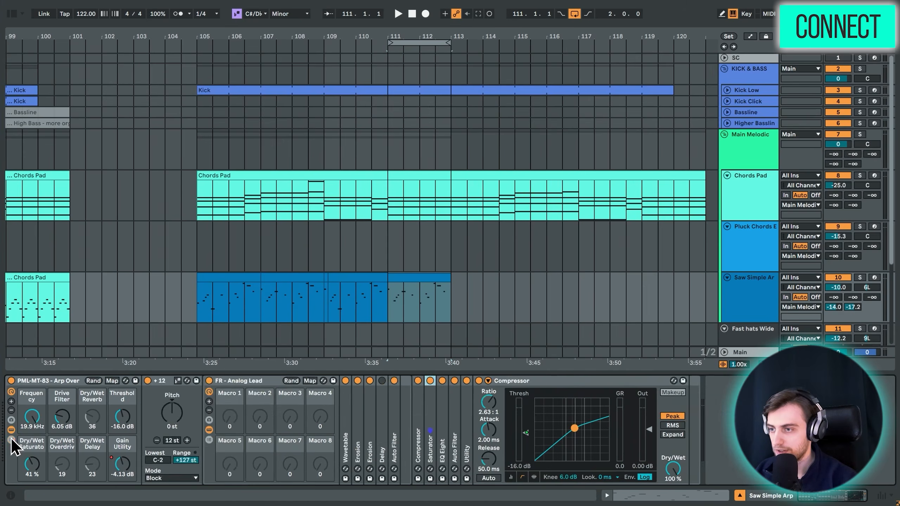
# - Open the Wavetable synth in the FR - Analog Lead rack and adjust the sustain of its amp envelope
pyautogui.click(210, 439)
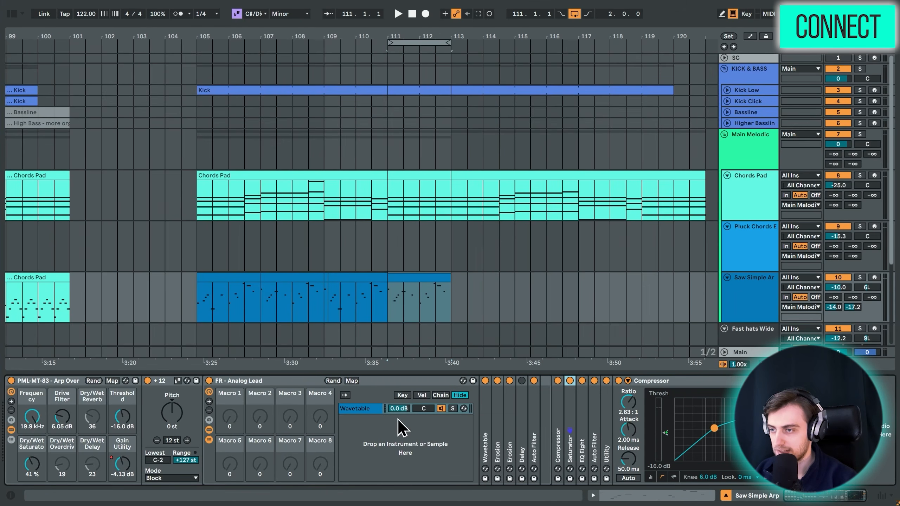
pyautogui.doubleClick(490, 425)
pyautogui.moveTo(837, 496); pyautogui.dragTo(867, 498)
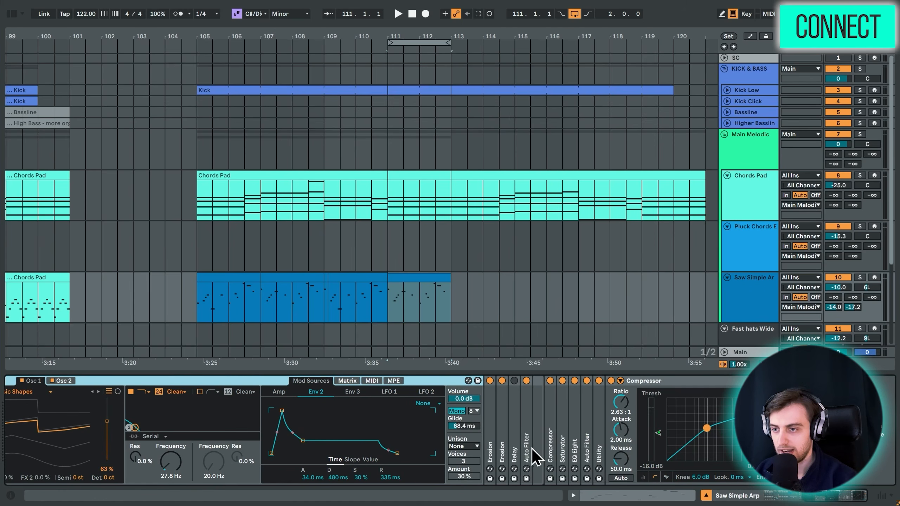
pyautogui.moveTo(361, 478); pyautogui.dragTo(361, 454)
pyautogui.click(278, 392)
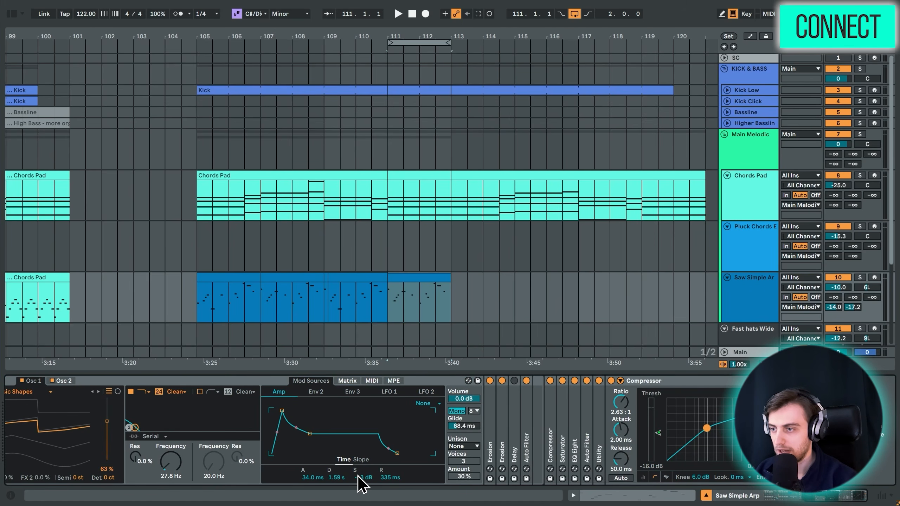
# - Arm the Saw Simple Arp track, open the arp clip at bar 111 and play its opening
pyautogui.click(874, 278)
pyautogui.doubleClick(243, 312)
pyautogui.press('space')
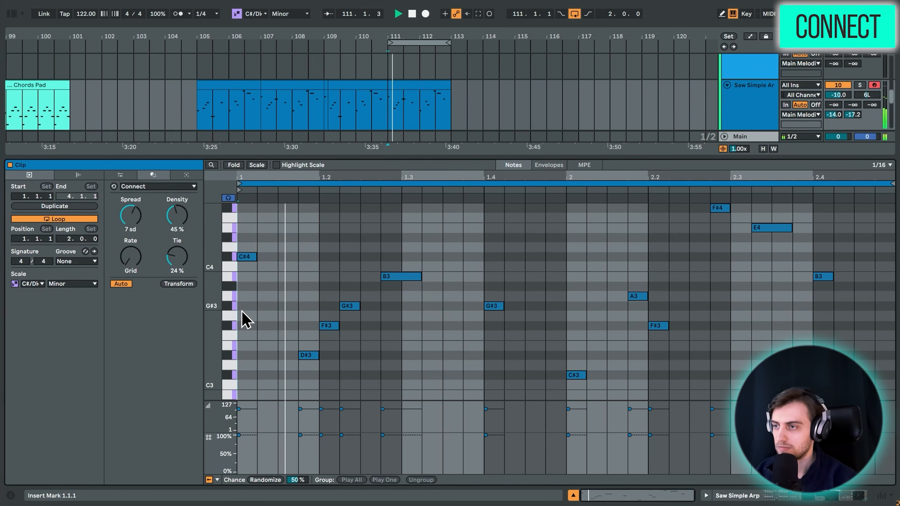
pyautogui.press('space')
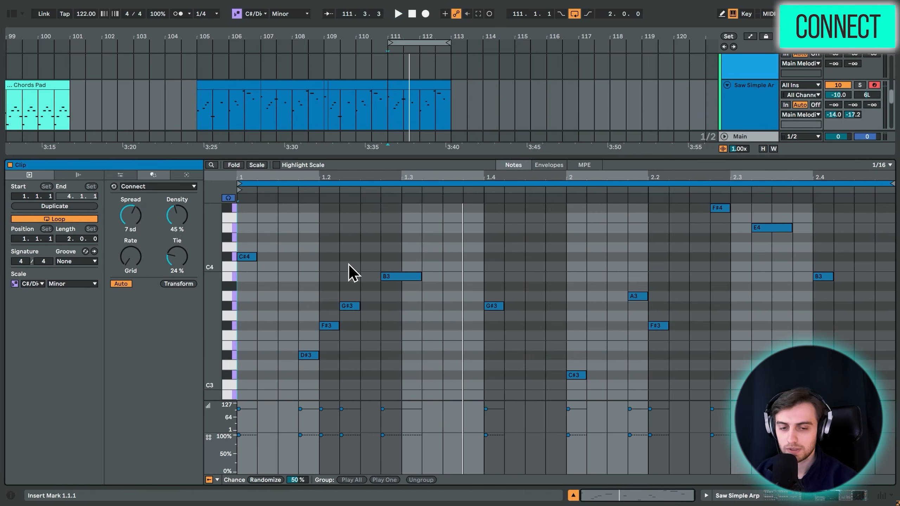
# - Try Legato on all notes of the clip and undo it
pyautogui.hotkey('ctrl', 'a')
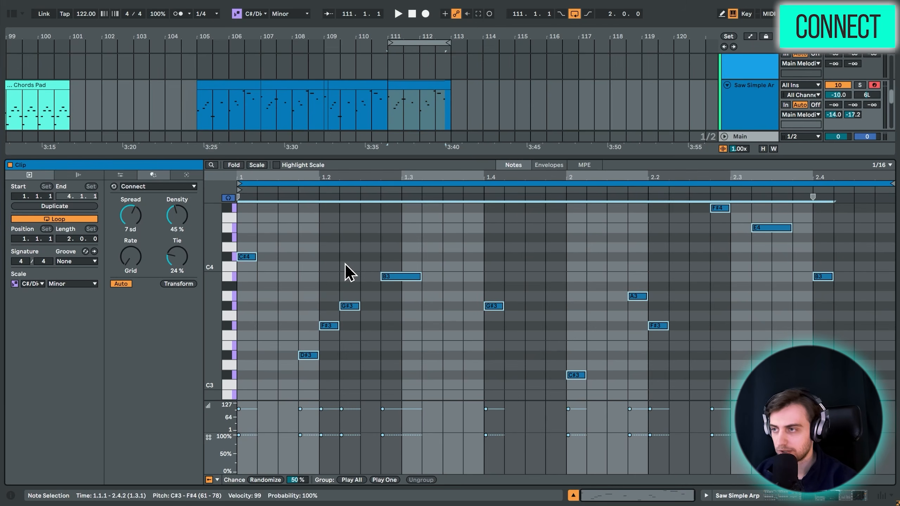
pyautogui.click(120, 174)
pyautogui.click(176, 283)
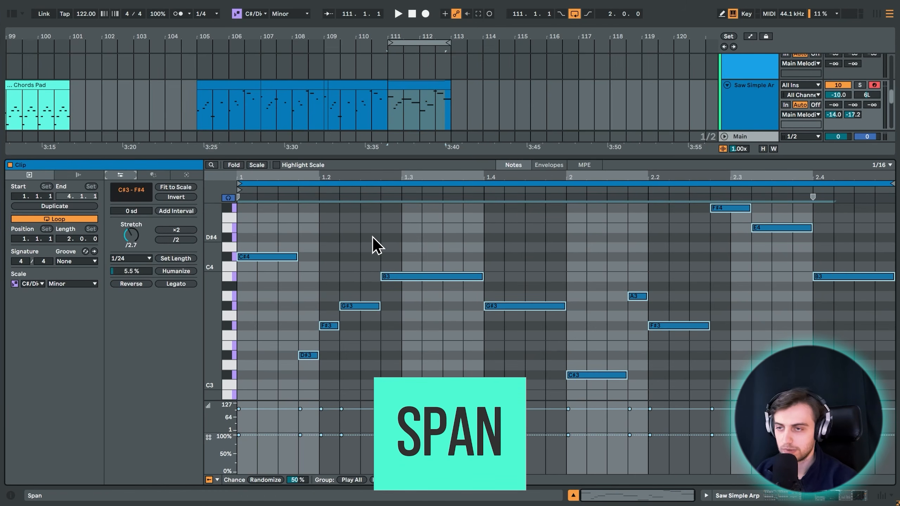
pyautogui.hotkey('ctrl', 'z')
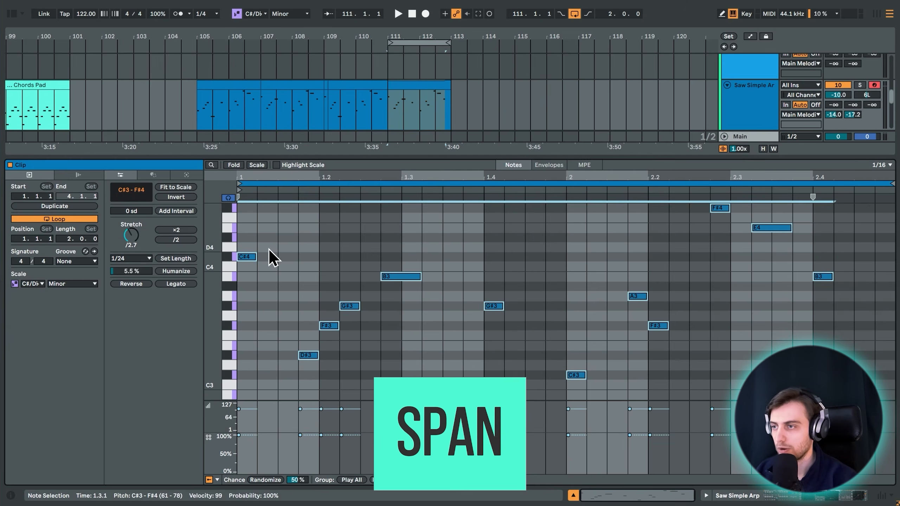
# - Apply the Span transformation to the clip's notes with Legato articulation and 41 % variation
pyautogui.click(153, 175)
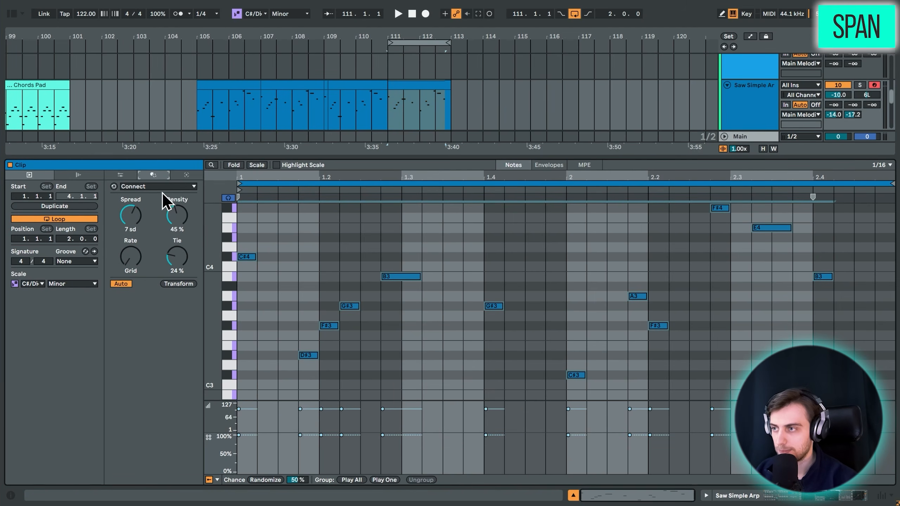
pyautogui.click(159, 186)
pyautogui.click(146, 263)
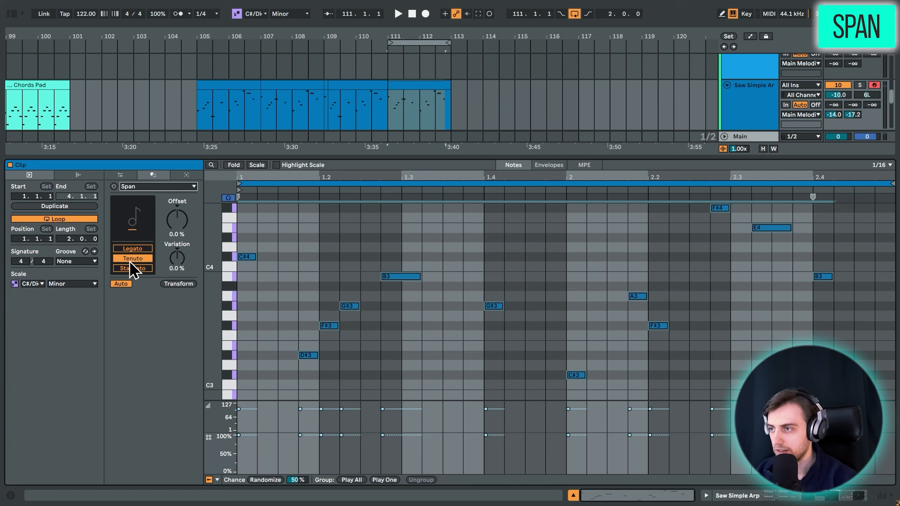
pyautogui.click(133, 250)
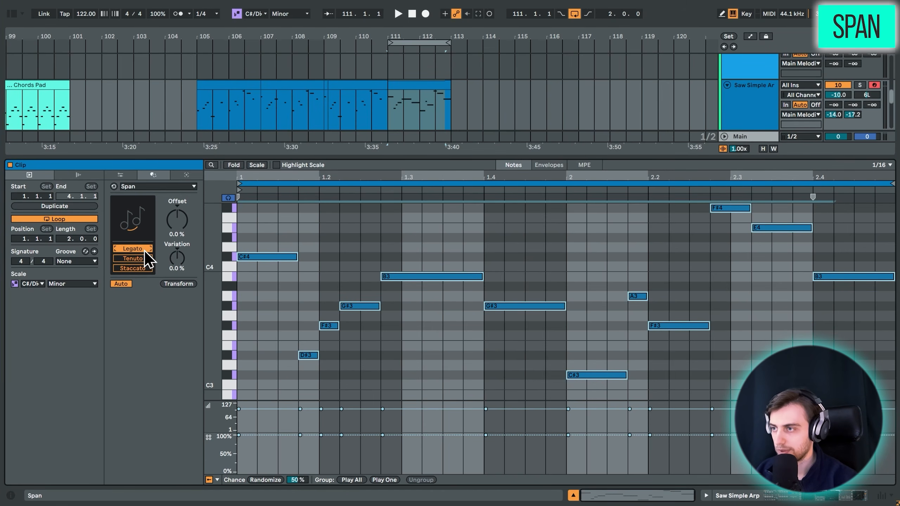
pyautogui.moveTo(177, 237); pyautogui.dragTo(177, 221)
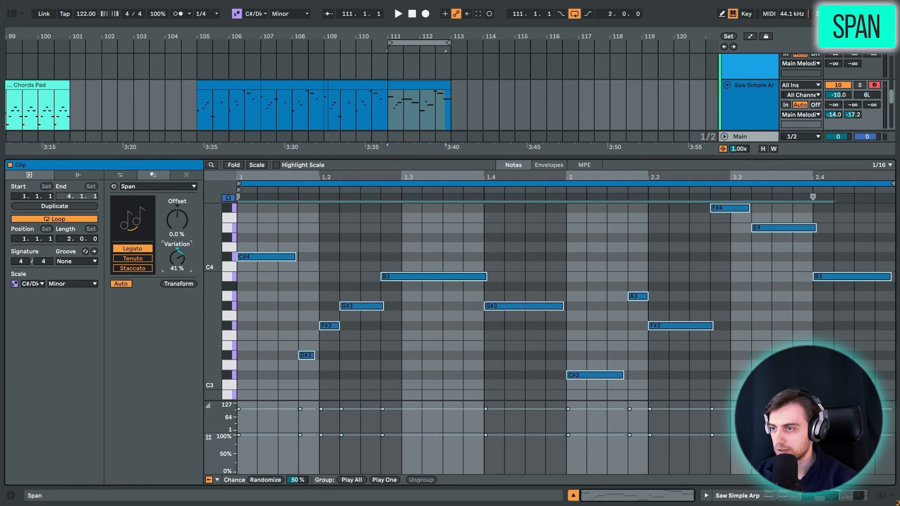
# - Try Span on the notes with Legato at 70 % variation, Tenuto at 43 % offset and Staccato at 100 % offset
pyautogui.moveTo(177, 258); pyautogui.dragTo(176, 265)
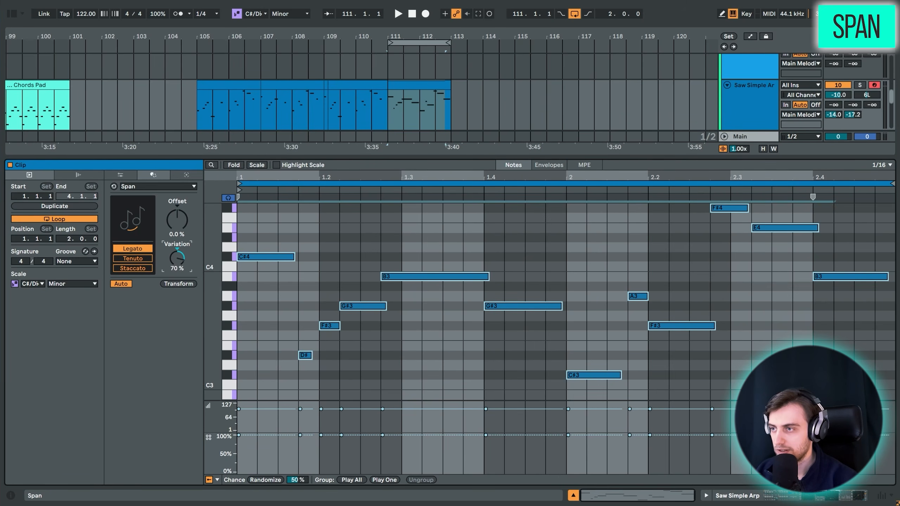
pyautogui.click(141, 259)
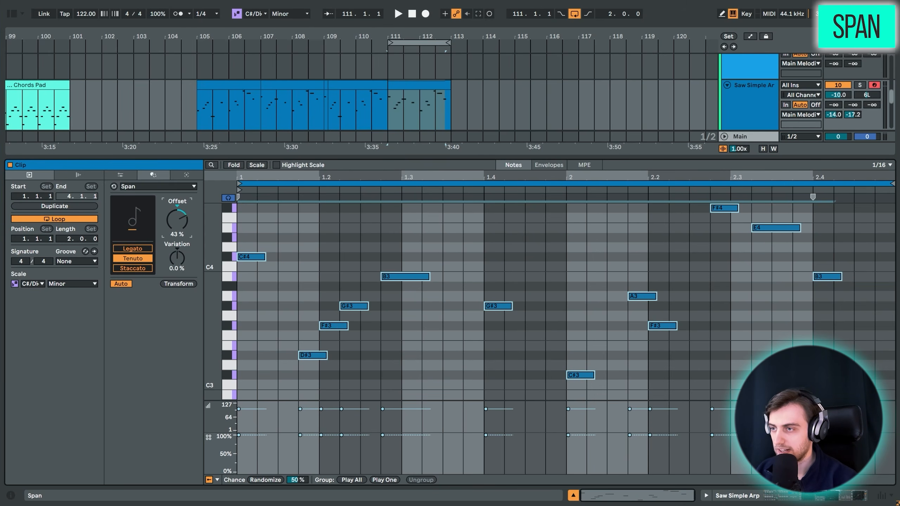
pyautogui.moveTo(177, 220)
pyautogui.mouseDown()
pyautogui.moveTo(177, 235)
pyautogui.moveTo(176, 208)
pyautogui.mouseUp()
pyautogui.click(132, 268)
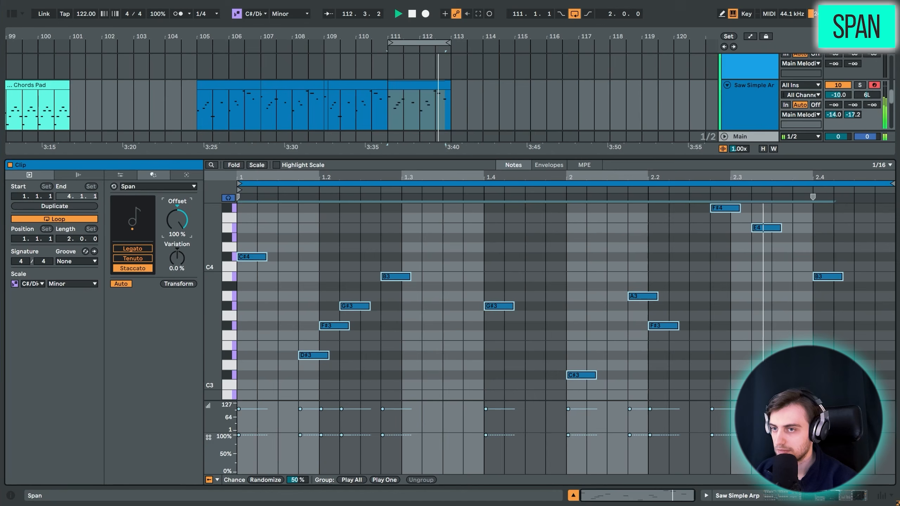
# - Insert a MIDI track below Saw Simple Arp and take its MIDI input from Saw Simple Arp, Post FX
pyautogui.hotkey('shift', 'Tab')
pyautogui.scroll(-3, 425, 250)
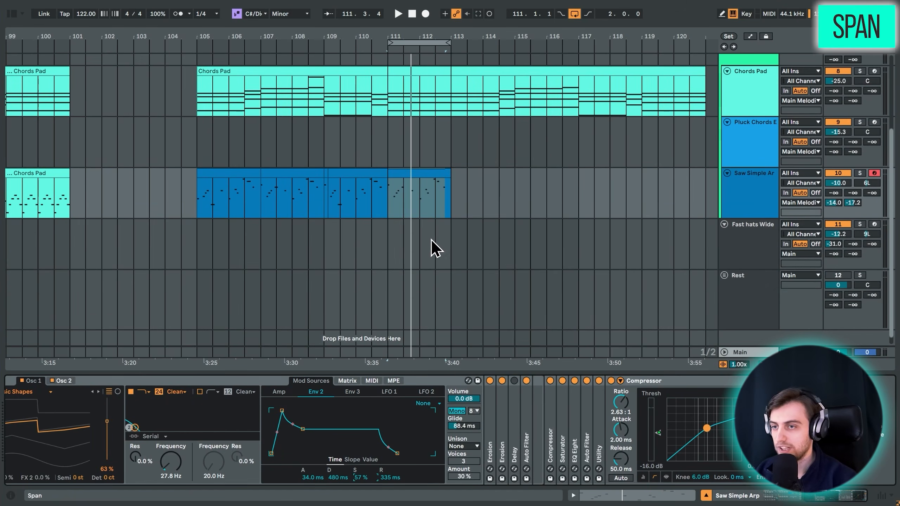
pyautogui.rightClick(765, 209)
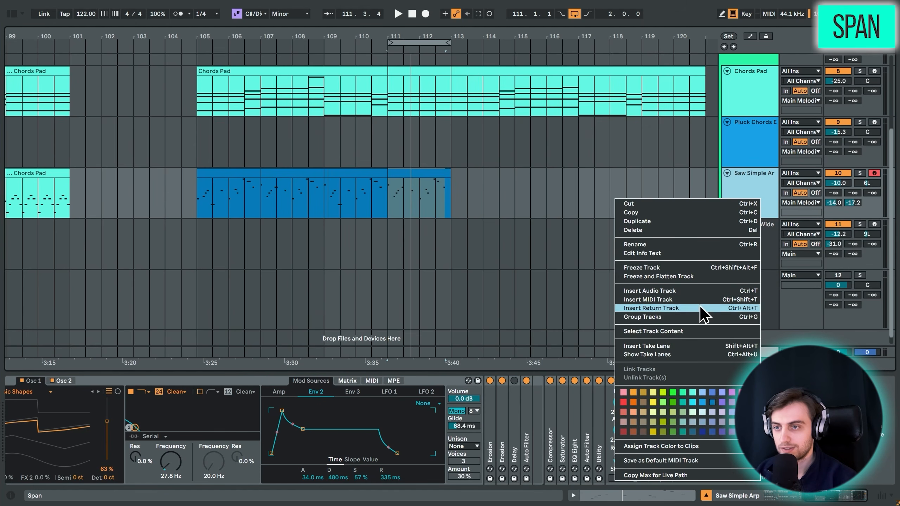
pyautogui.click(712, 312)
pyautogui.hotkey('ctrl', 'shift', 't')
pyautogui.click(793, 226)
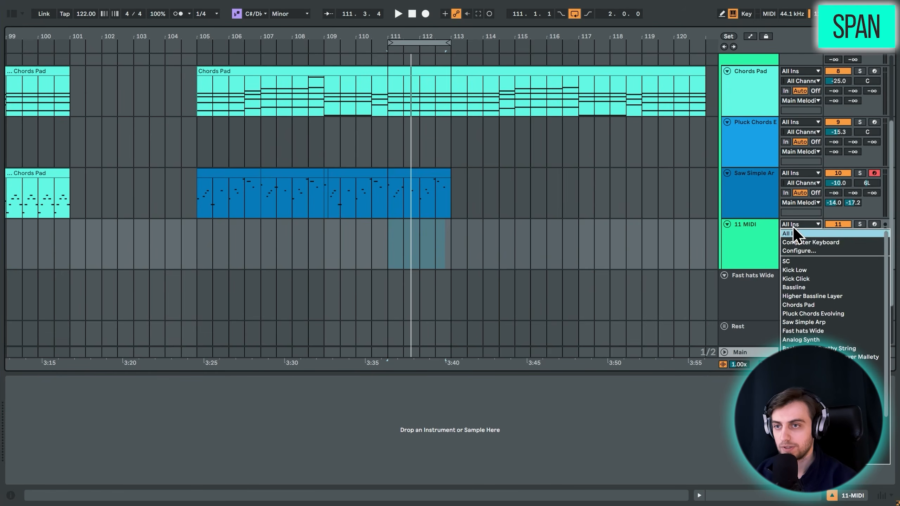
pyautogui.press('Escape')
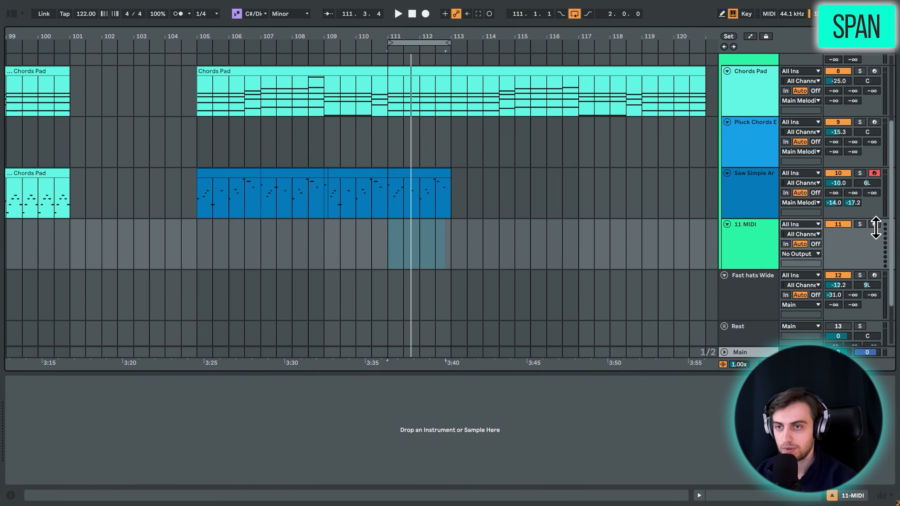
# - Show the new MIDI track's take lanes and start recording the soloed arp from bar 111
pyautogui.rightClick(771, 239)
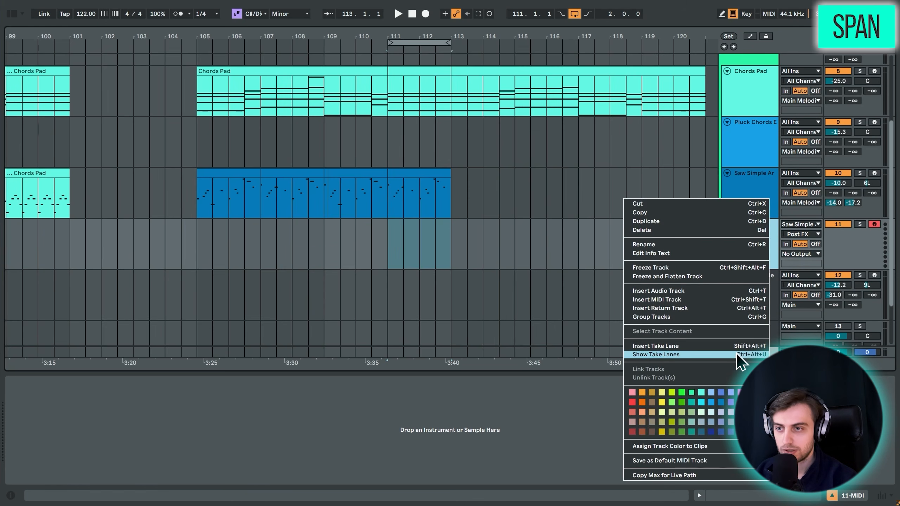
pyautogui.click(687, 408)
pyautogui.scroll(-2, 418, 236)
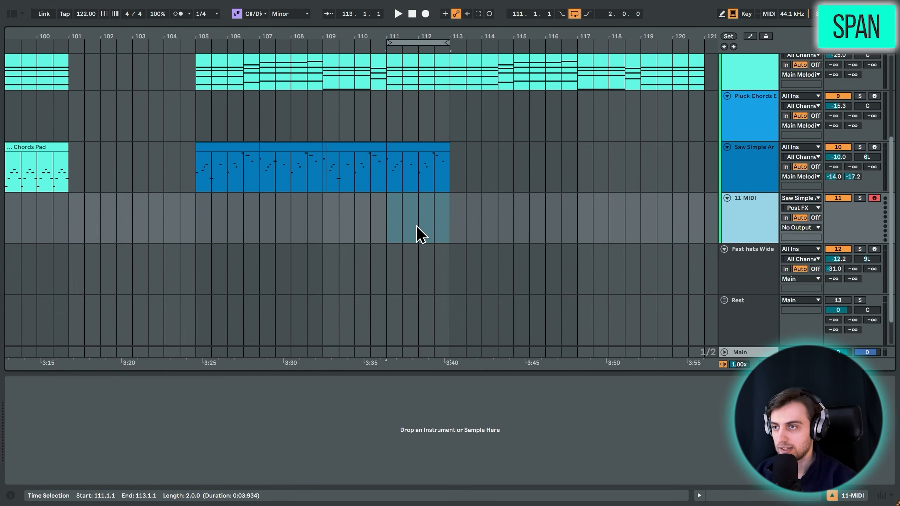
pyautogui.doubleClick(407, 151)
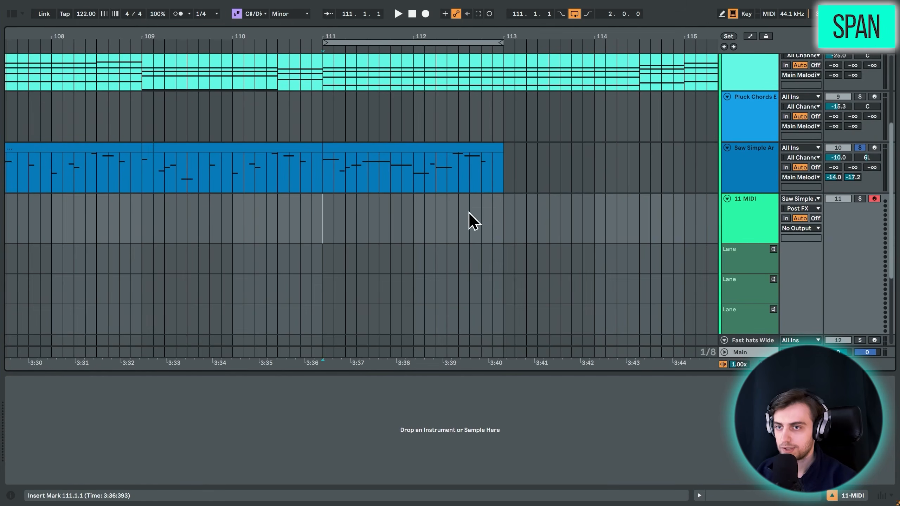
pyautogui.click(424, 14)
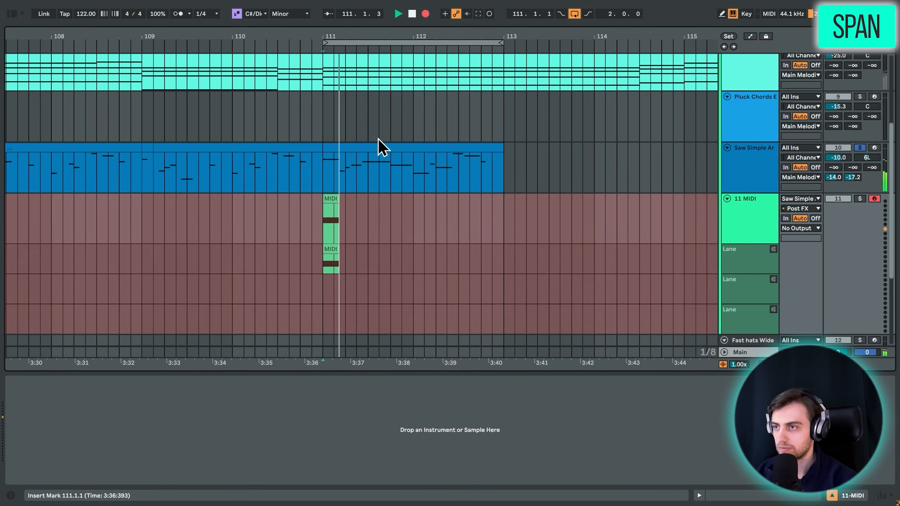
# - While recording, apply Span to the arp clip with Staccato at 92 % offset and with Legato at -40 % offset
pyautogui.doubleClick(372, 147)
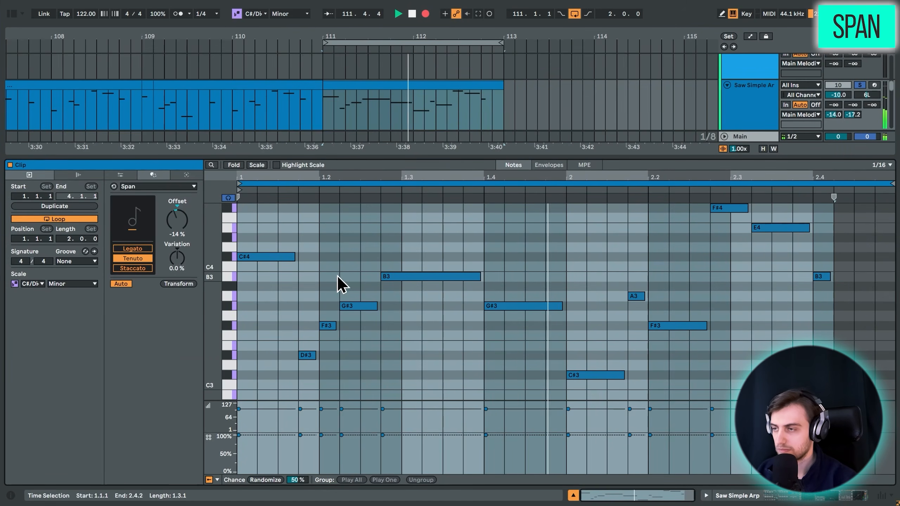
pyautogui.click(135, 269)
pyautogui.moveTo(177, 220); pyautogui.dragTo(177, 166)
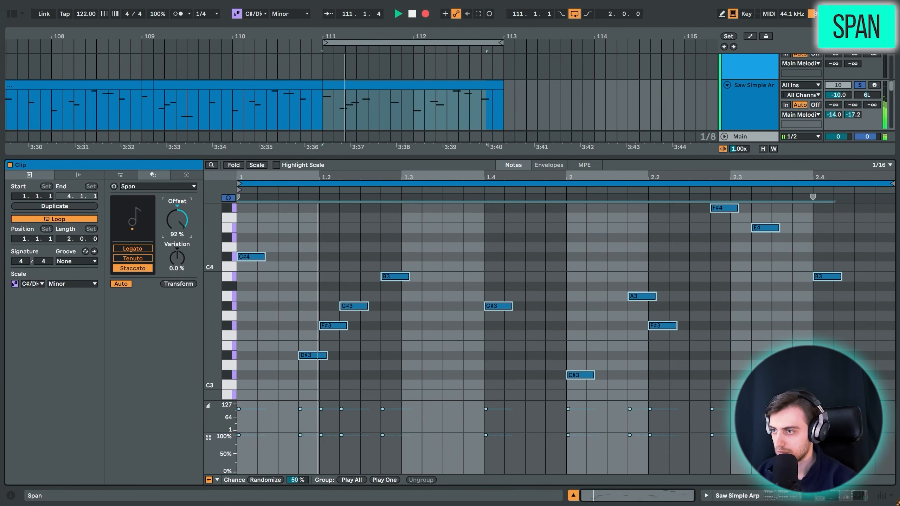
pyautogui.click(144, 249)
pyautogui.moveTo(170, 220)
pyautogui.mouseDown()
pyautogui.moveTo(170, 248)
pyautogui.moveTo(170, 223)
pyautogui.moveTo(170, 237)
pyautogui.mouseUp()
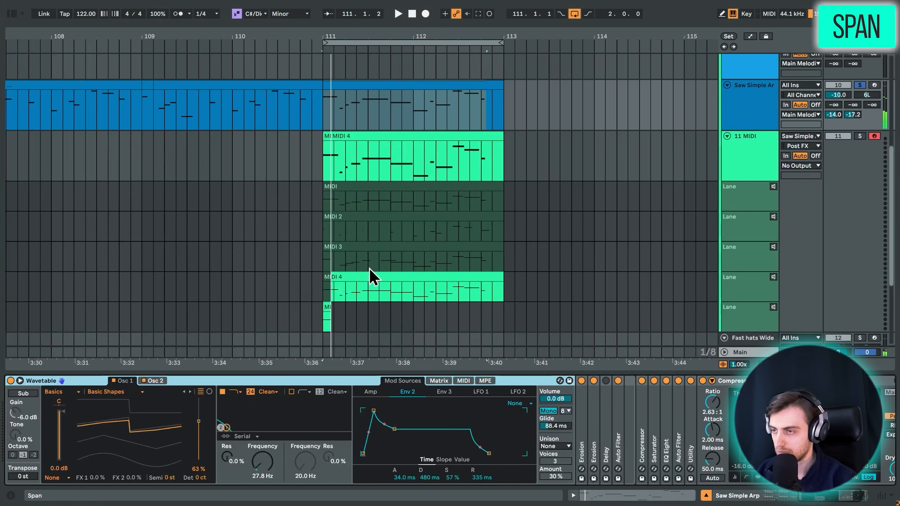
# - Place a copy of the MIDI 2 take on the Saw Simple Arp track at 113.3.3
pyautogui.click(358, 209)
pyautogui.scroll(3, 396, 186)
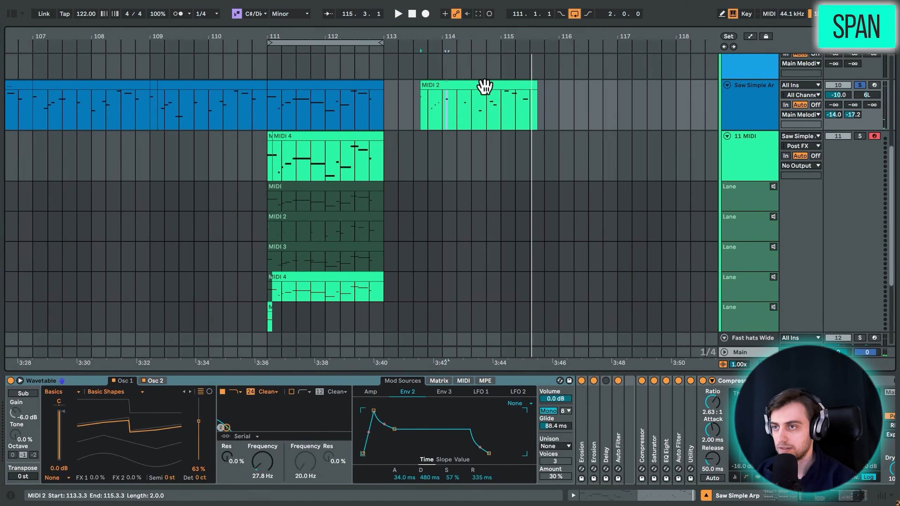
pyautogui.click(467, 114)
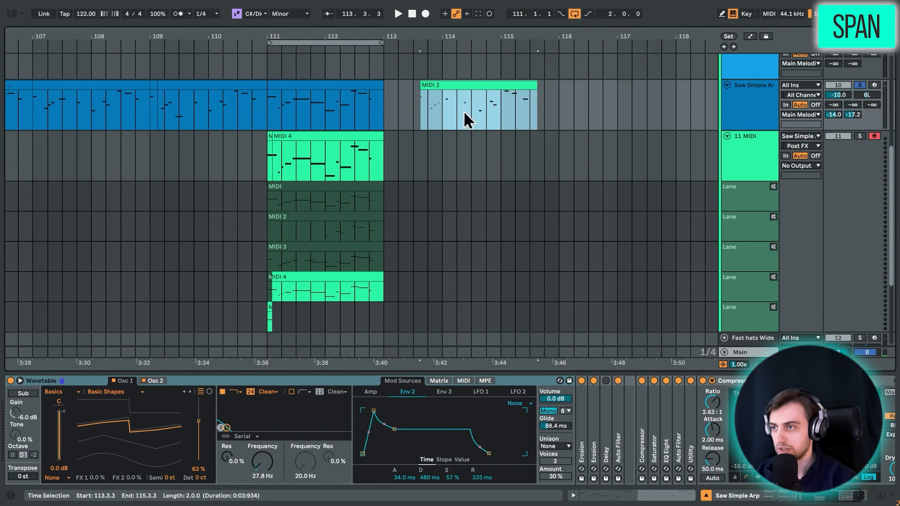
# - Paste a copy of the MIDI 3 take on the Saw Simple Arp track at 115.4.1 and open it to view its notes during playback
pyautogui.click(334, 264)
pyautogui.hotkey('ctrl', 'c')
pyautogui.click(552, 117)
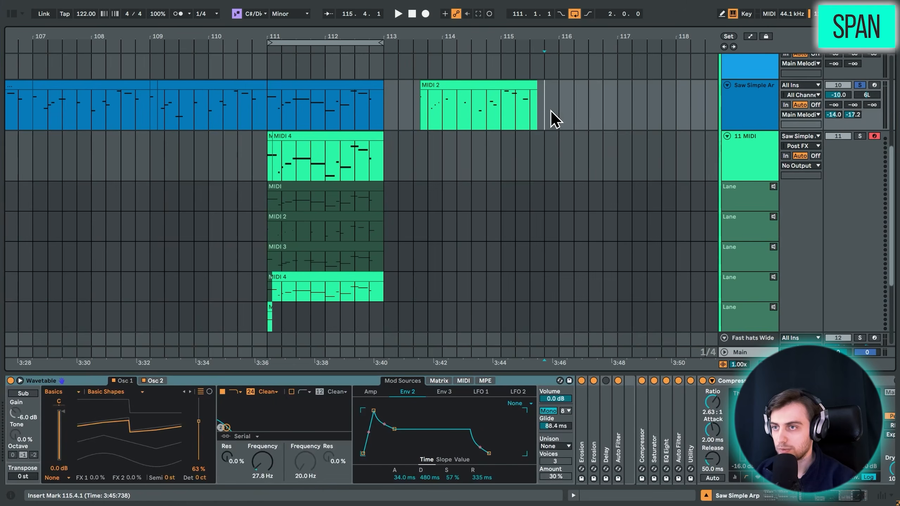
pyautogui.hotkey('ctrl', 'v')
pyautogui.doubleClick(556, 126)
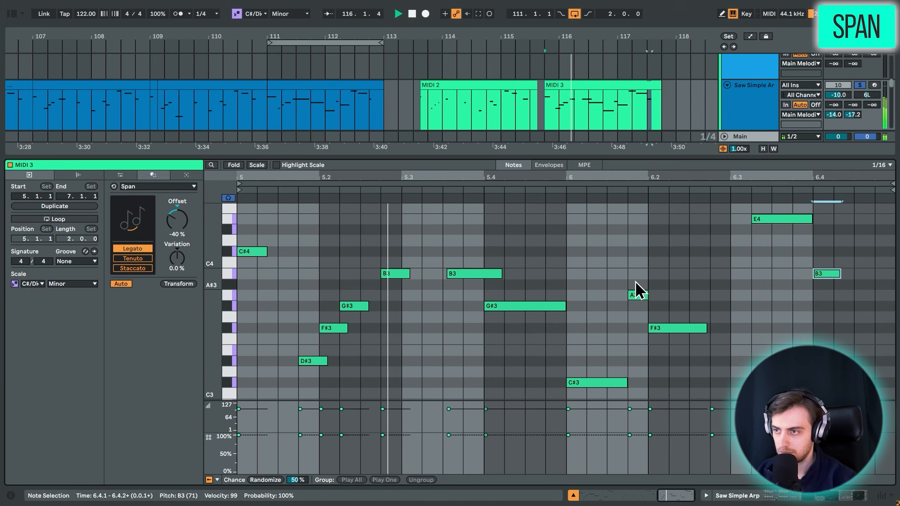
pyautogui.scroll(3, 653, 265)
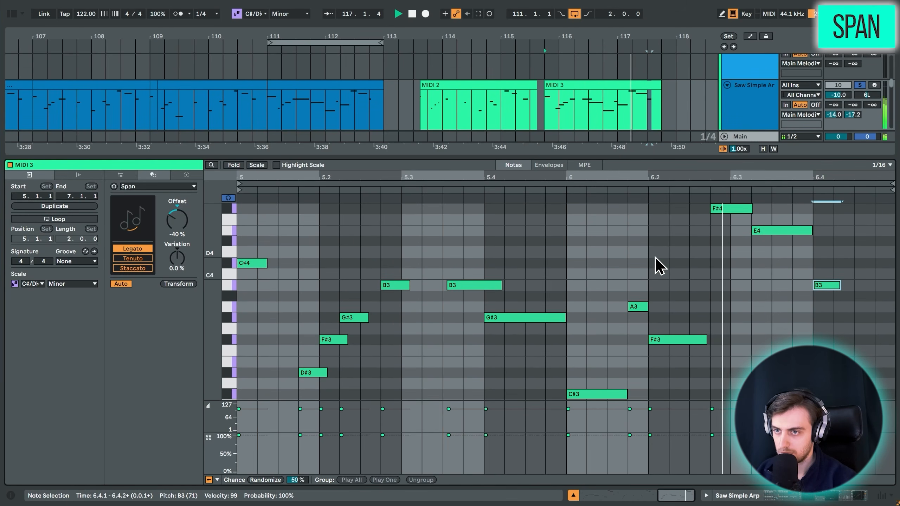
# - Shift the MIDI 2 clip to 113.4.1 so it adjoins MIDI 3, and loop playback over both clips
pyautogui.moveTo(506, 89); pyautogui.dragTo(518, 96)
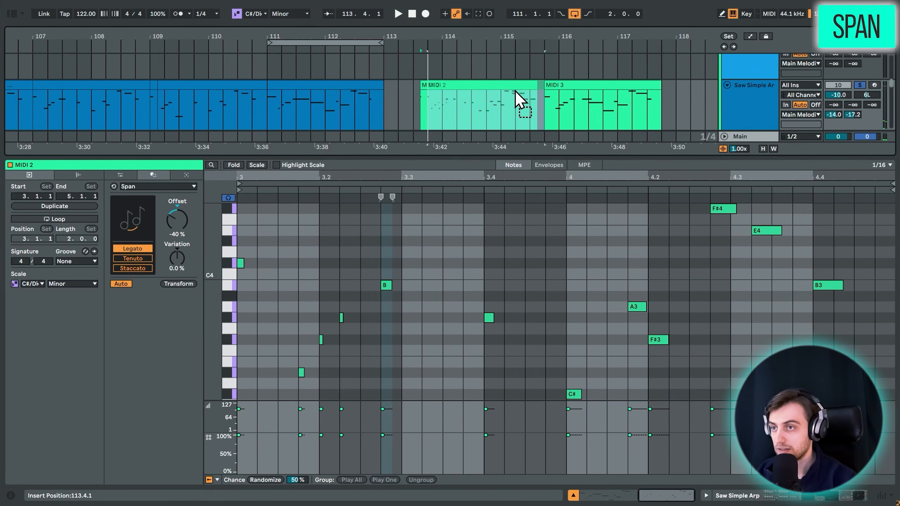
pyautogui.keyDown('shift'); pyautogui.click(584, 88); pyautogui.keyUp('shift')
pyautogui.hotkey('ctrl', 'l')
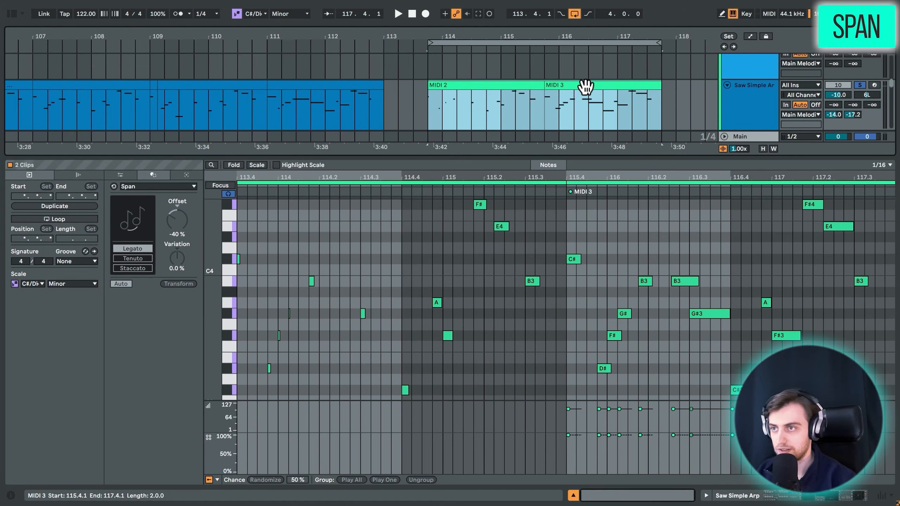